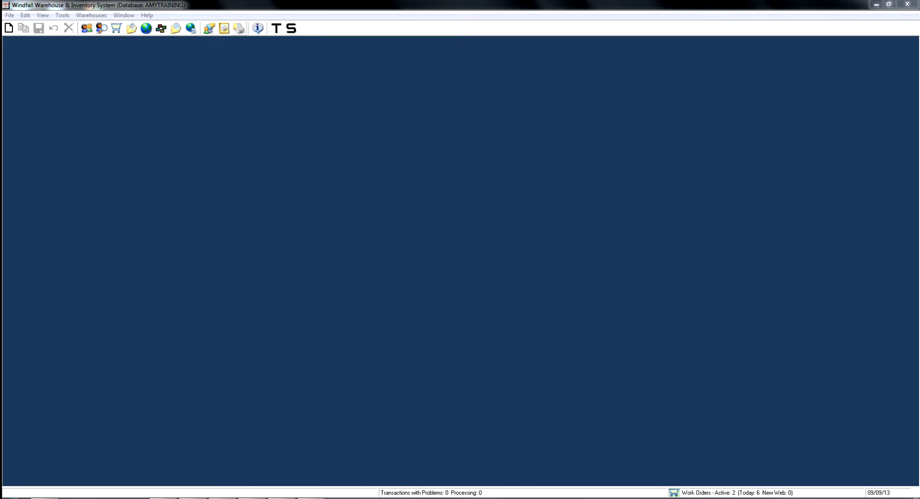
- Open the report editor and add the CUSTOMER table to the new report's used tables
{"action": "left_click", "coordinate": [239, 27]}
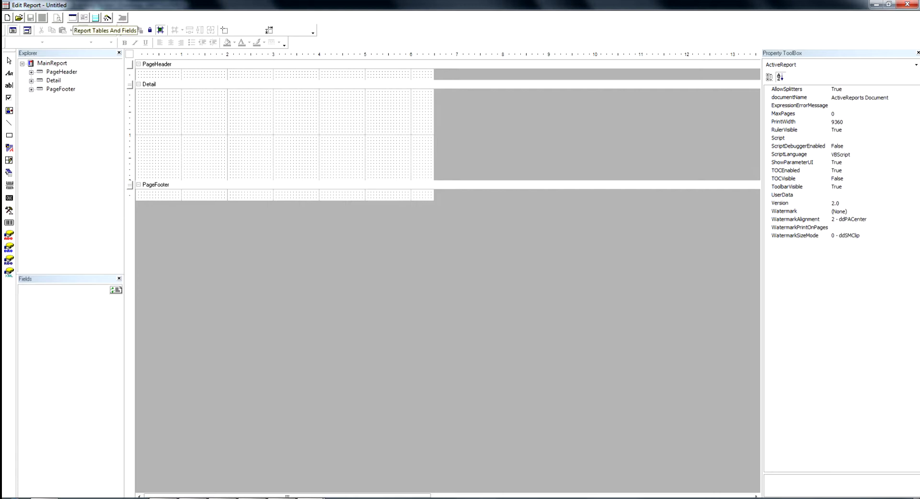
{"action": "left_click", "coordinate": [72, 18]}
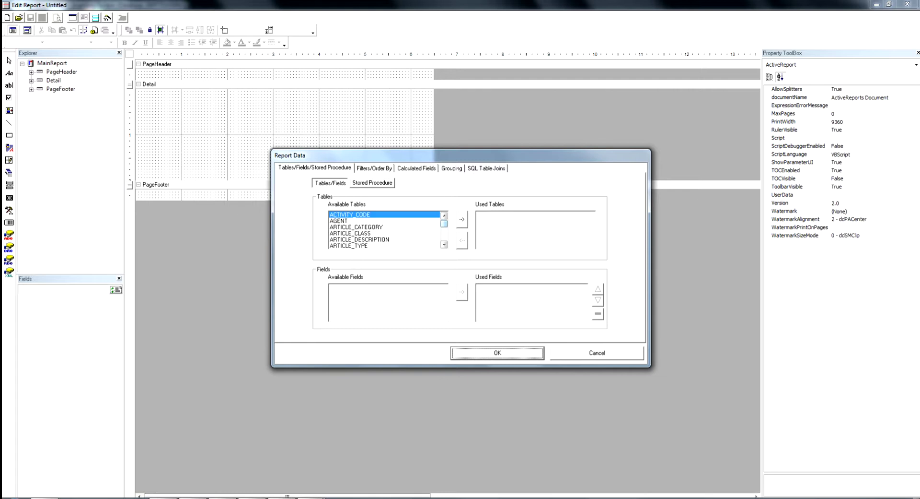
{"action": "scroll", "coordinate": [384, 230], "scroll_direction": "down", "scroll_amount": 5}
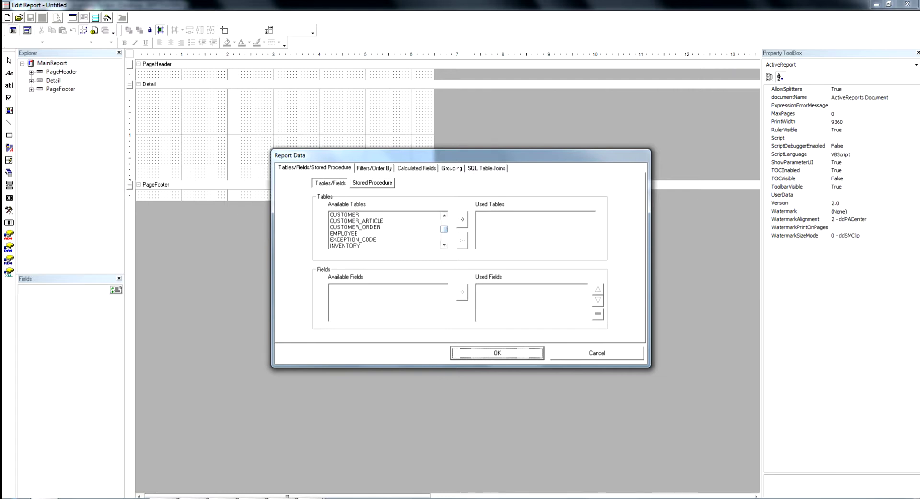
{"action": "left_click", "coordinate": [360, 214]}
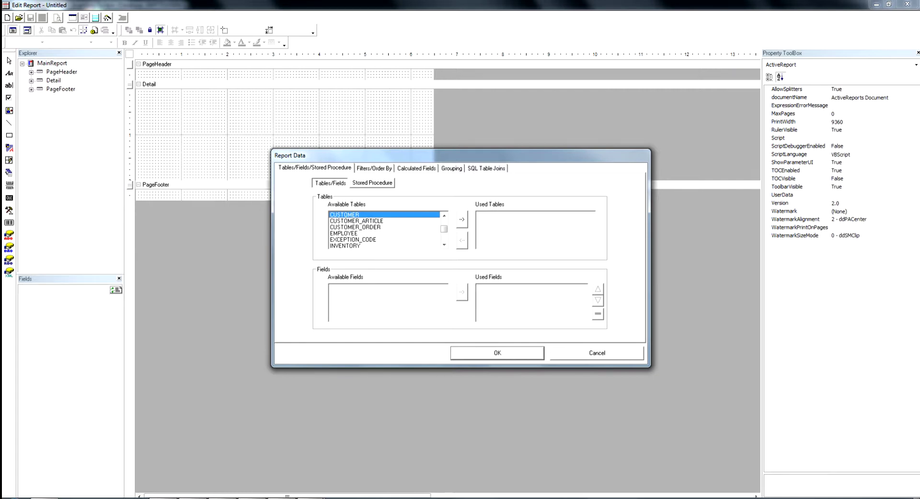
{"action": "left_click", "coordinate": [461, 219]}
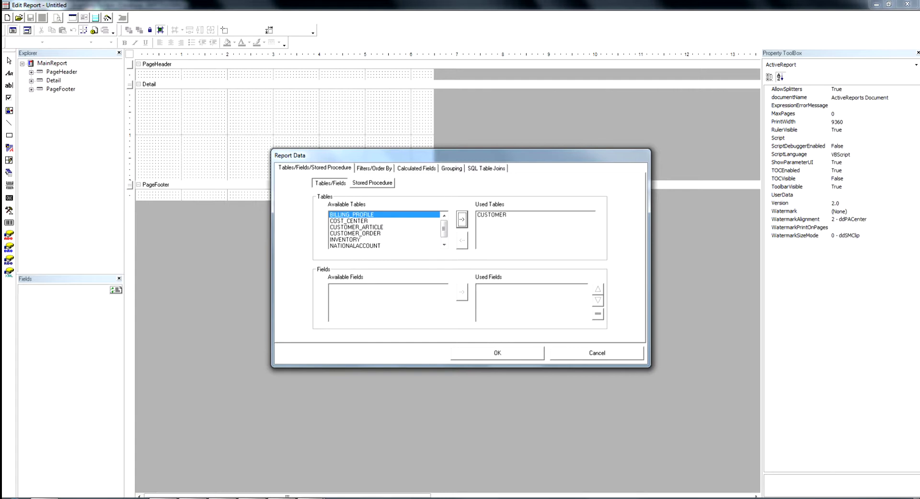
- Add the CUSTNAME field of the CUSTOMER table to the report's used fields
{"action": "left_click", "coordinate": [491, 214]}
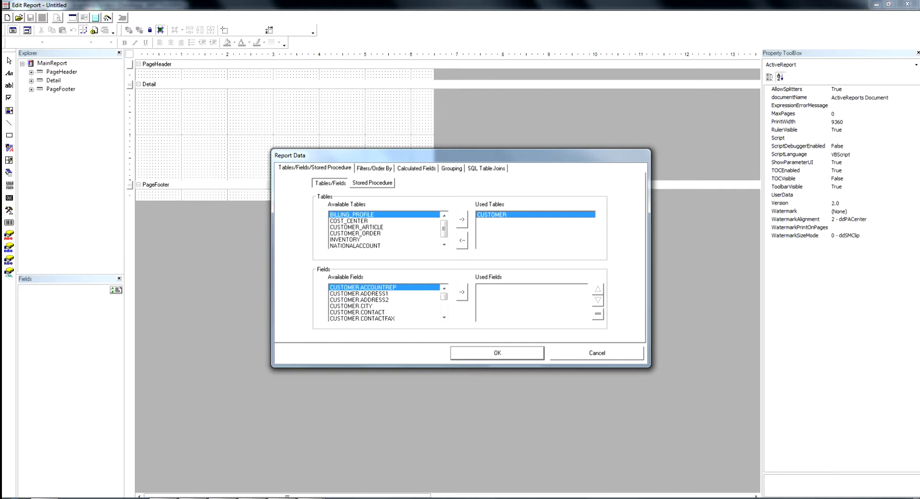
{"action": "scroll", "coordinate": [444, 299], "scroll_direction": "down", "scroll_amount": 1}
{"action": "scroll", "coordinate": [444, 302], "scroll_direction": "down", "scroll_amount": 2}
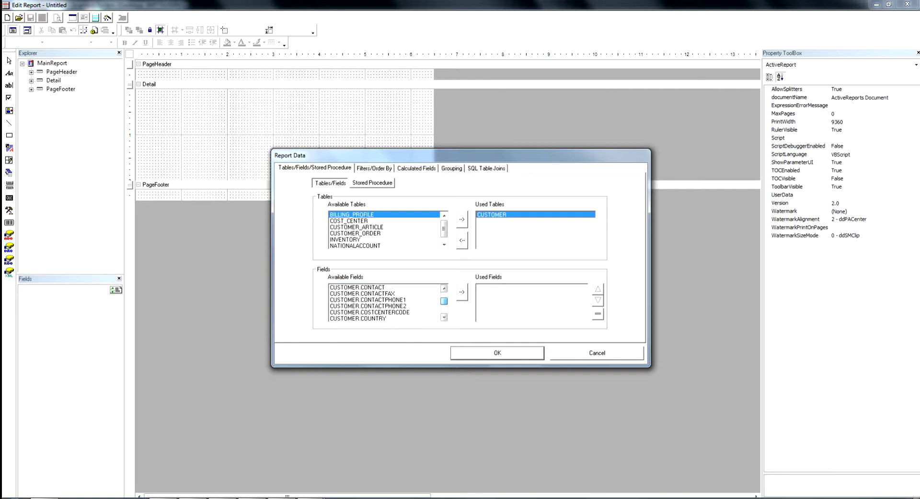
{"action": "left_click", "coordinate": [360, 300]}
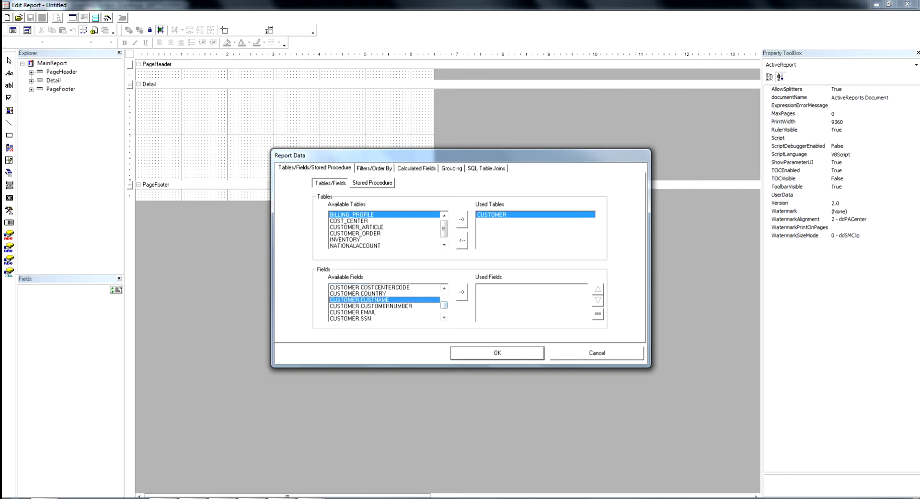
{"action": "left_click", "coordinate": [462, 292]}
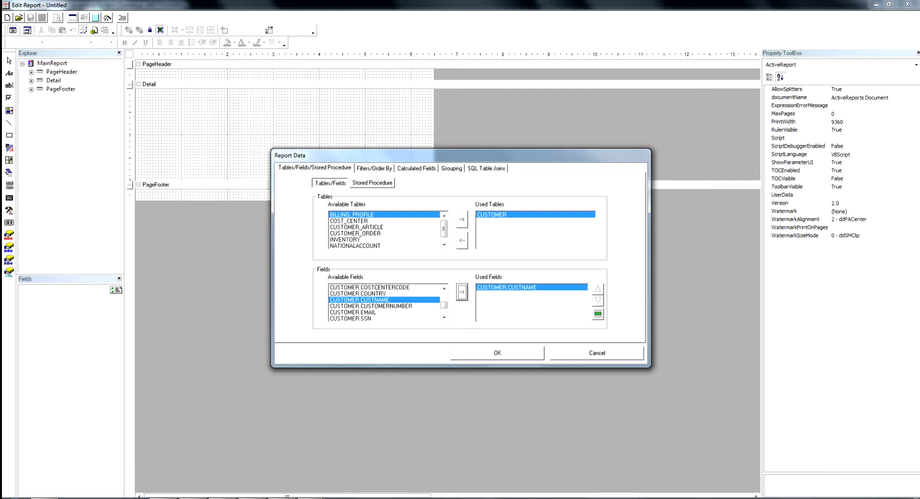
- Add the INVENTORY table to the report and include its TAGNUMBER field in the used fields
{"action": "left_click", "coordinate": [345, 239]}
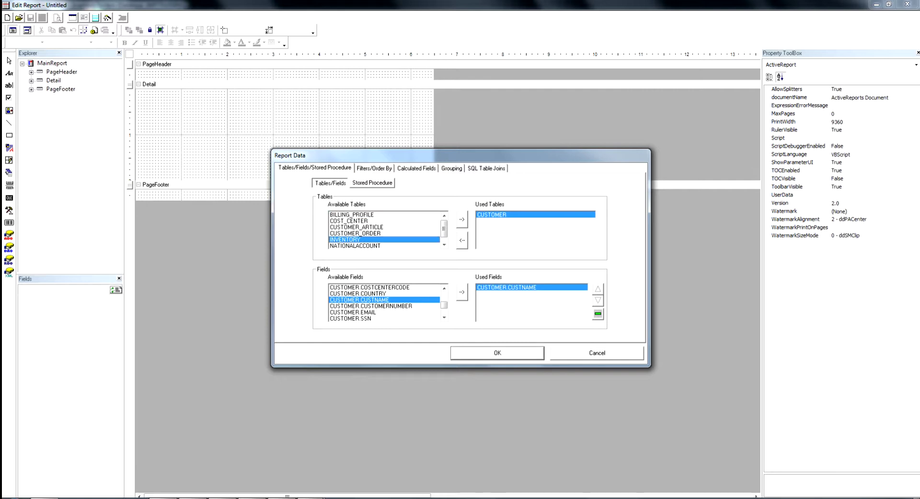
{"action": "left_click", "coordinate": [462, 219]}
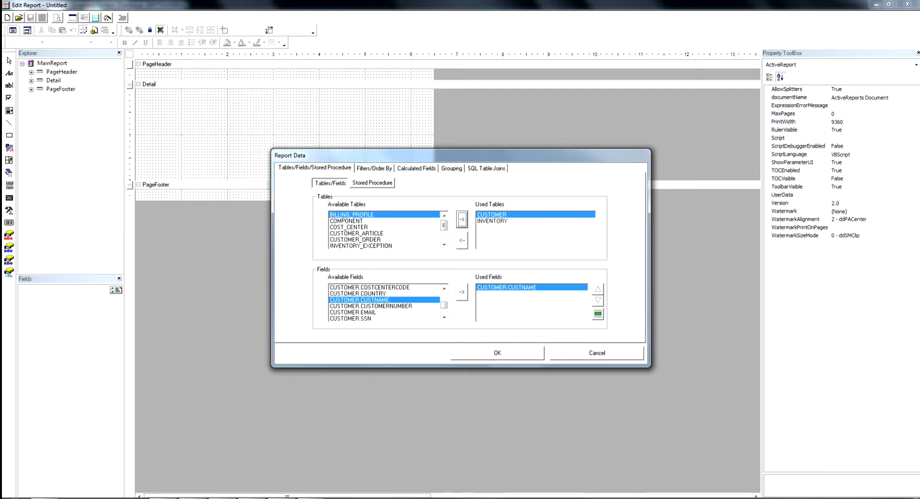
{"action": "left_click", "coordinate": [491, 220]}
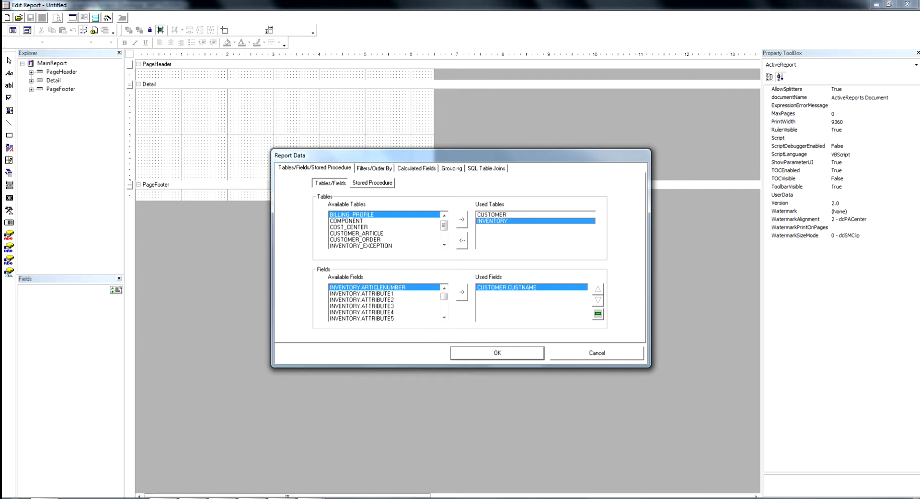
{"action": "scroll", "coordinate": [386, 302], "scroll_direction": "down", "scroll_amount": 10}
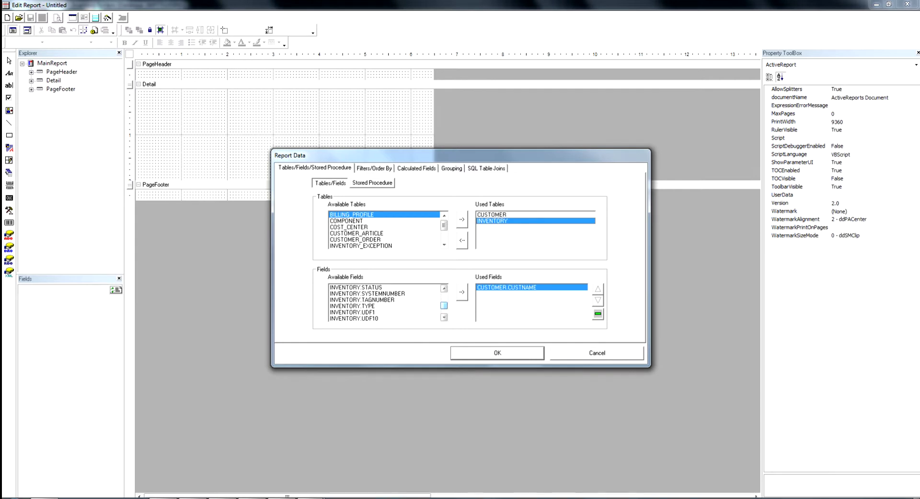
{"action": "left_click", "coordinate": [362, 299]}
{"action": "left_click", "coordinate": [462, 291]}
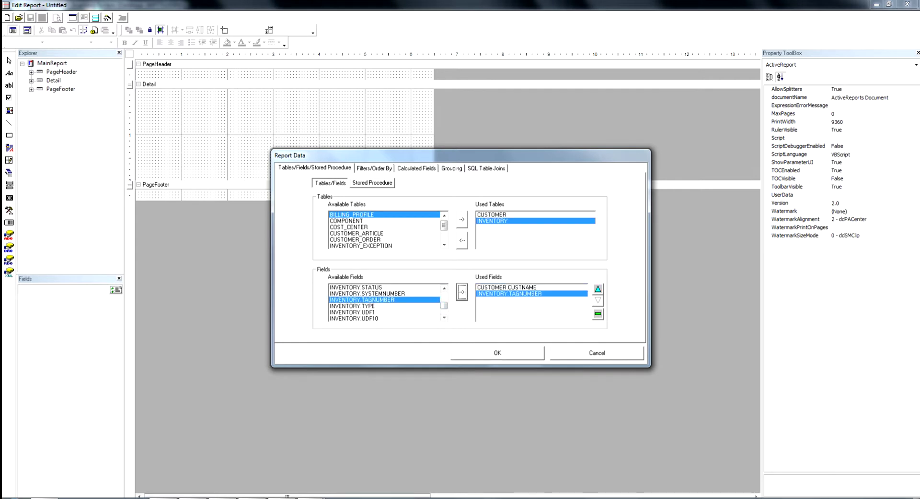
{"action": "left_click", "coordinate": [443, 288]}
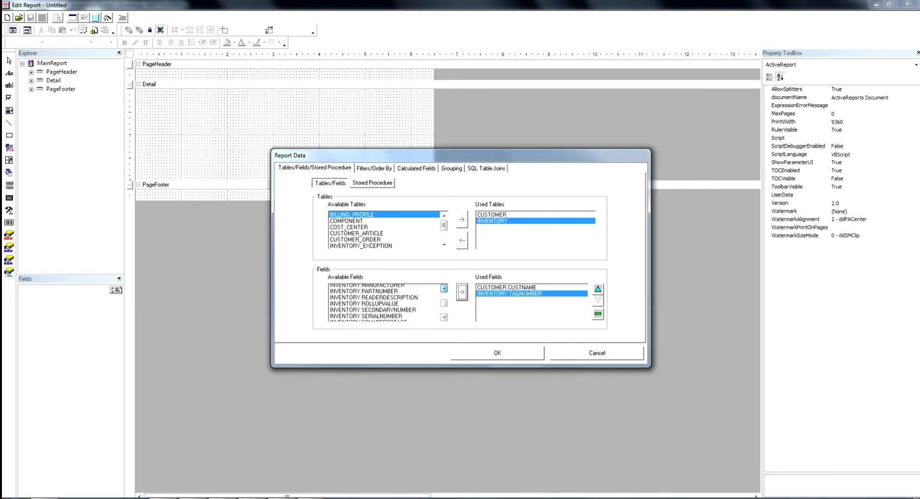
{"action": "left_click", "coordinate": [444, 288]}
{"action": "double_click", "coordinate": [367, 286]}
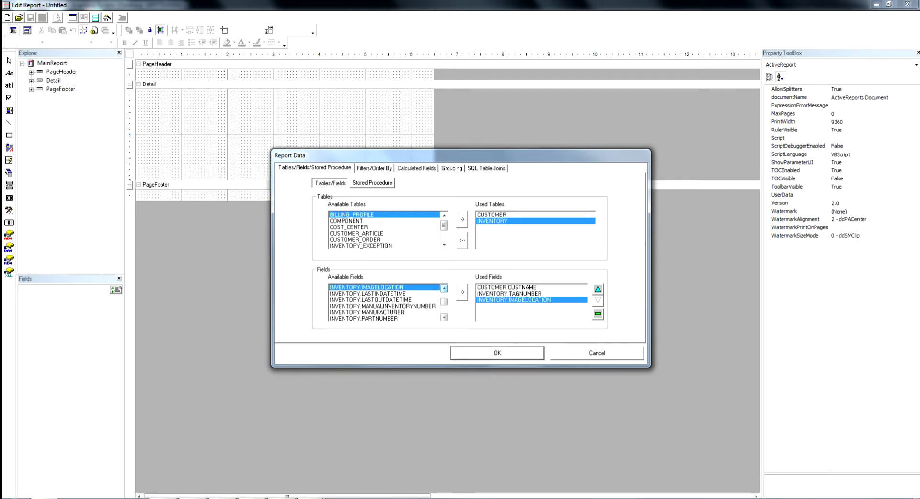
{"action": "left_click", "coordinate": [444, 288]}
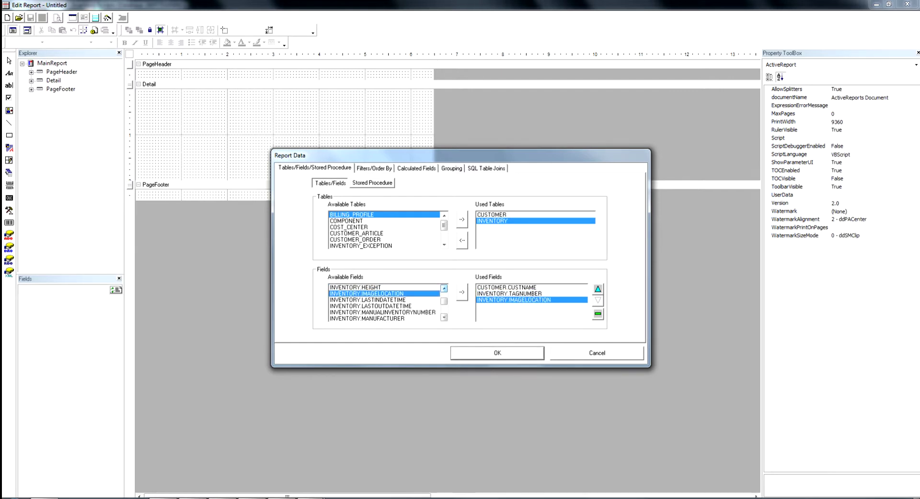
{"action": "left_click", "coordinate": [598, 314]}
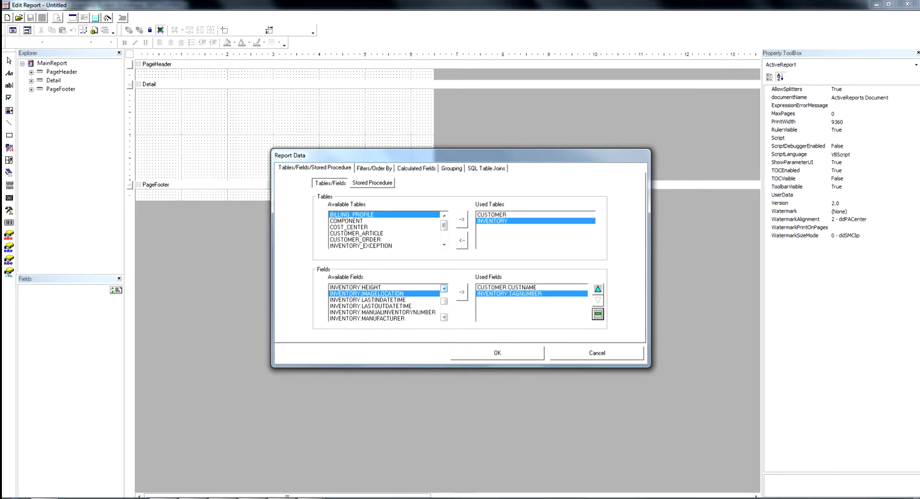
- Add the INVENTORY table's DESCRIPTION and WEIGHT fields to the report's used fields
{"action": "left_click", "coordinate": [444, 288]}
{"action": "left_click", "coordinate": [444, 288]}
{"action": "left_click", "coordinate": [365, 305]}
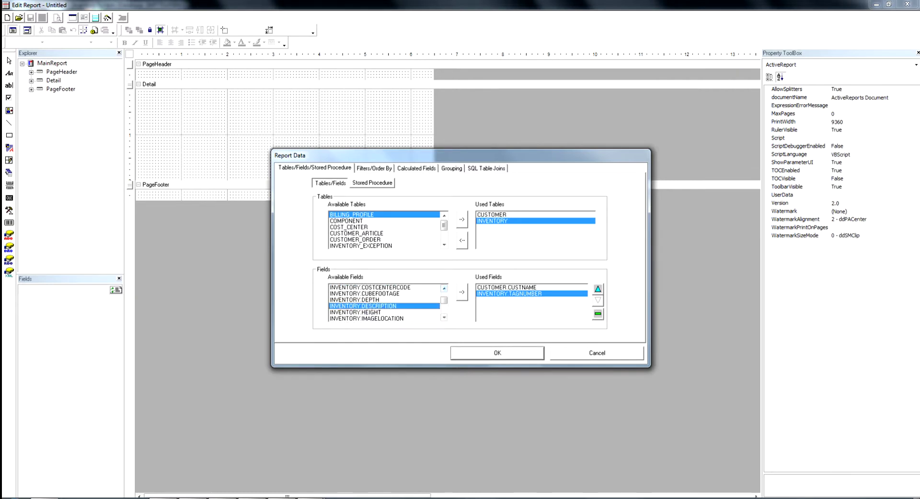
{"action": "left_click", "coordinate": [462, 291]}
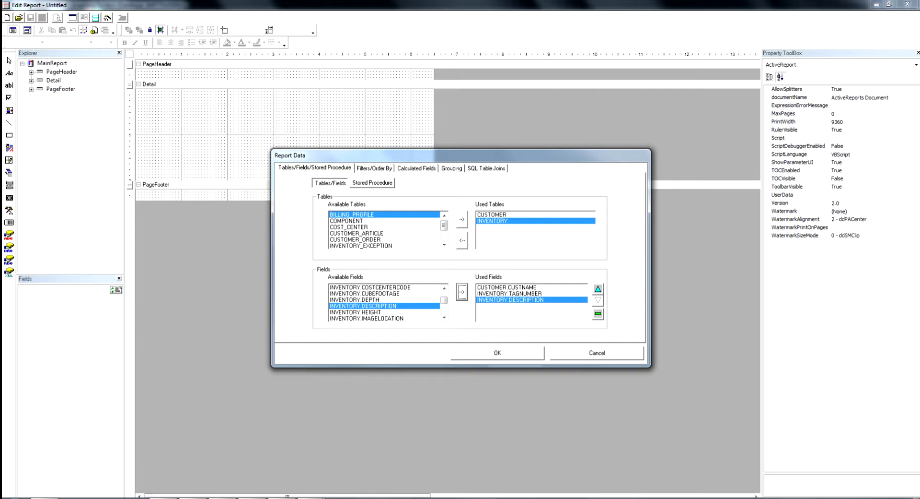
{"action": "left_click_drag", "start_coordinate": [444, 300], "coordinate": [444, 310]}
{"action": "left_click", "coordinate": [356, 312]}
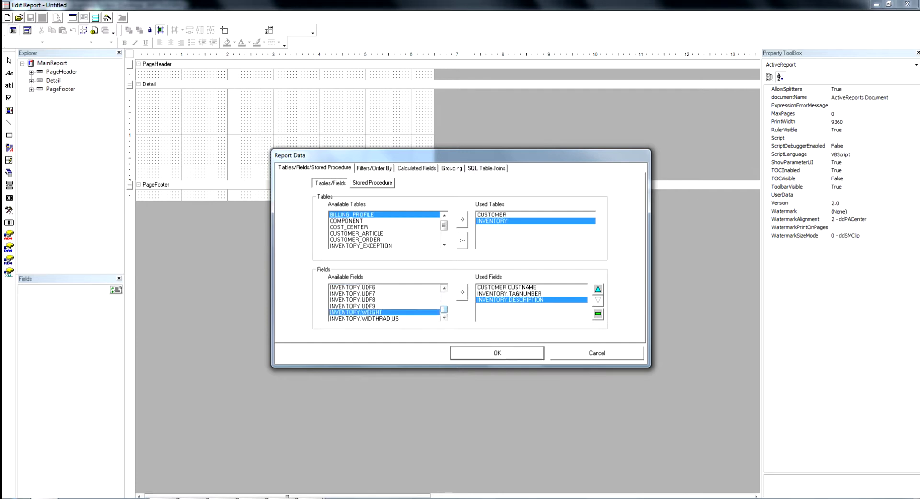
{"action": "left_click", "coordinate": [462, 292]}
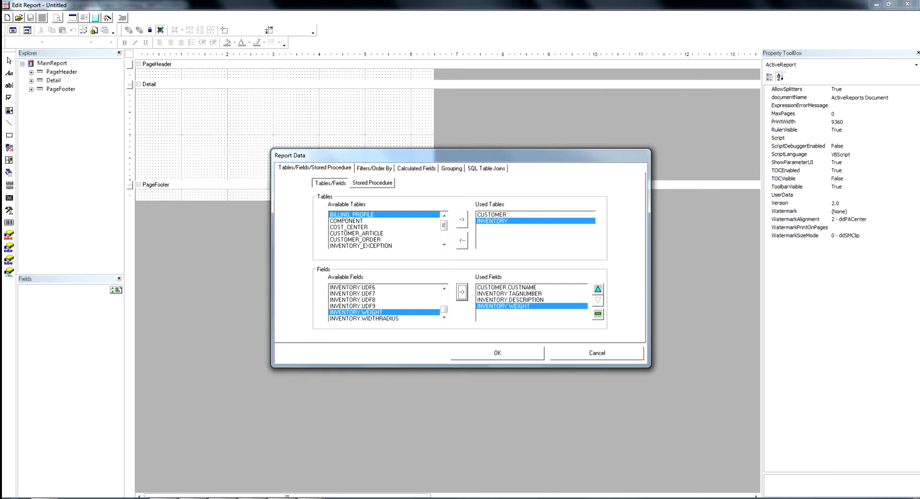
- Add the INVENTORY_ITEM_LOCATION table to the report and include its QUANTITY field in the used fields
{"action": "scroll", "coordinate": [383, 230], "scroll_direction": "down", "scroll_amount": 1}
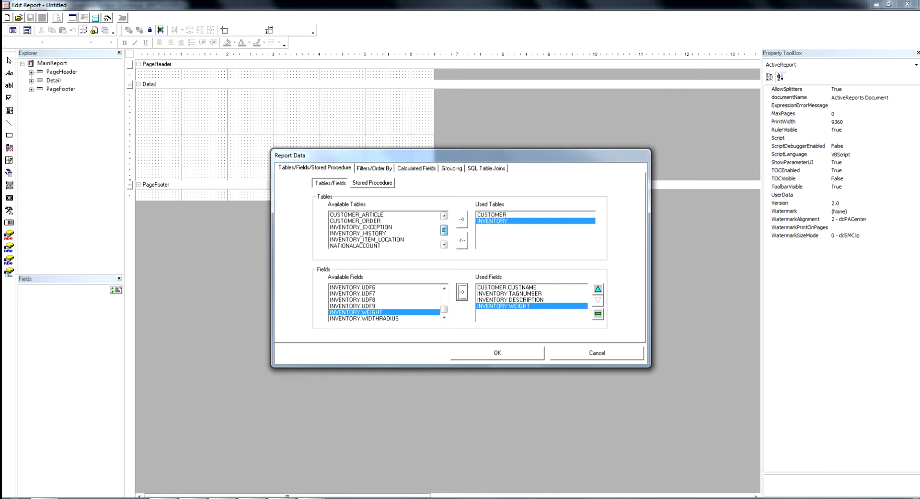
{"action": "left_click", "coordinate": [367, 240]}
{"action": "left_click", "coordinate": [462, 219]}
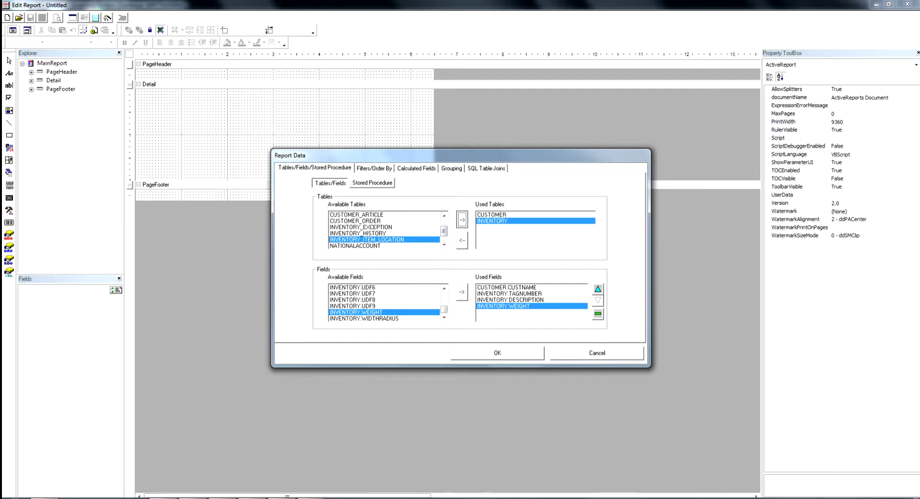
{"action": "left_click", "coordinate": [514, 227]}
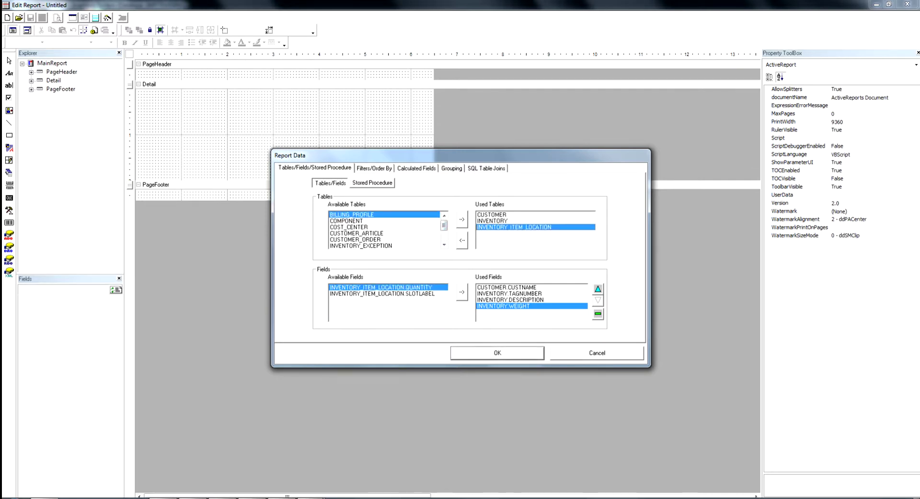
{"action": "left_click", "coordinate": [462, 291]}
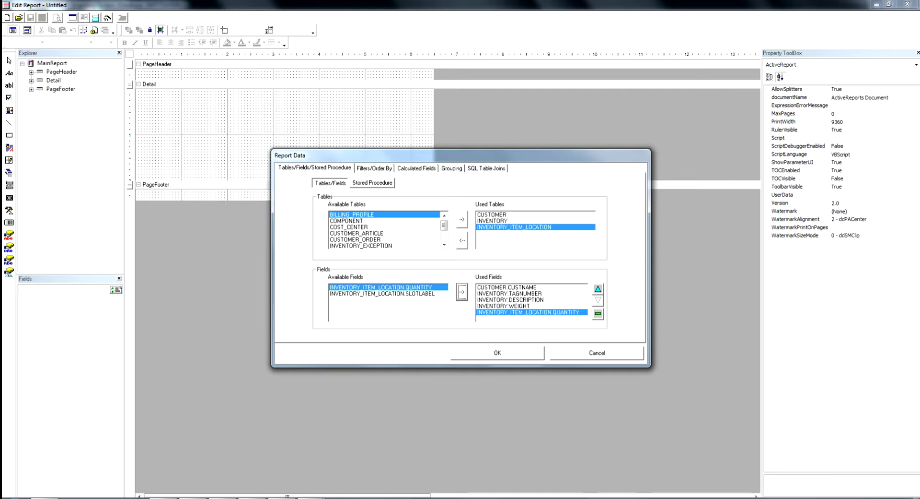
- Add a field-based report filter requiring the CUSTOMER table's CUSTNAME to equal HOTEL
{"action": "key", "text": "ctrl+Tab"}
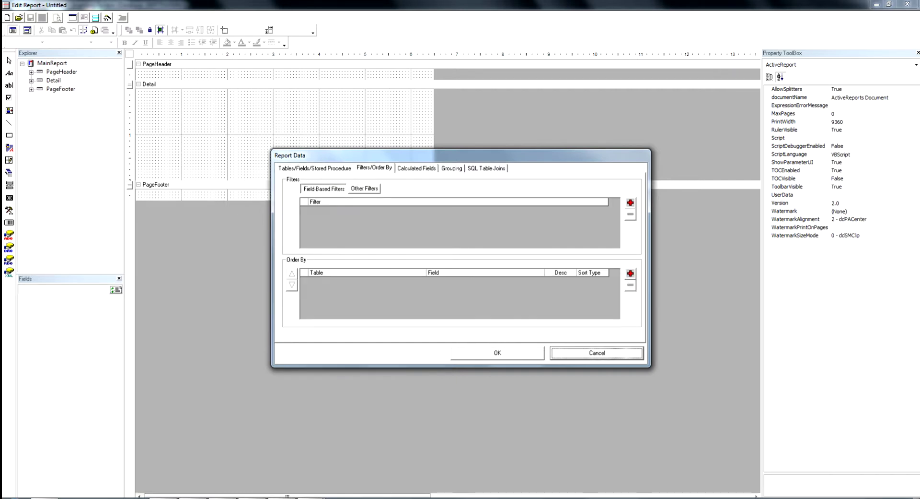
{"action": "key", "text": "space"}
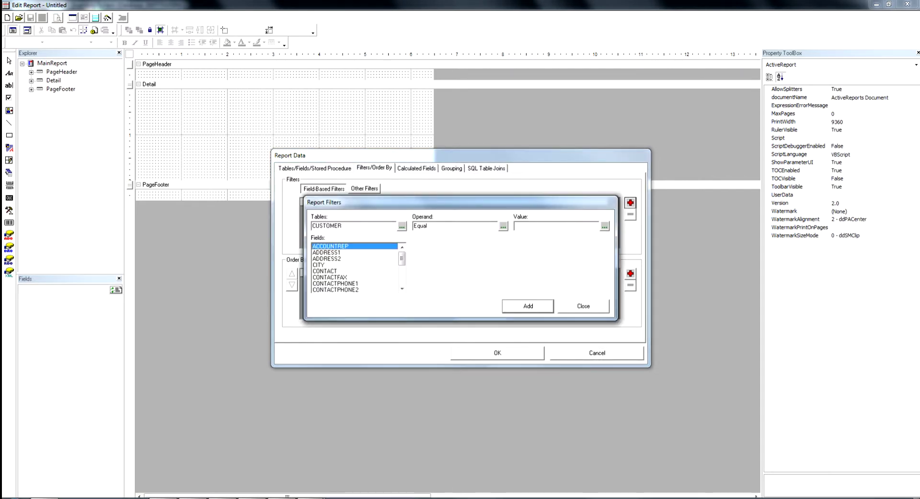
{"action": "key", "text": "space"}
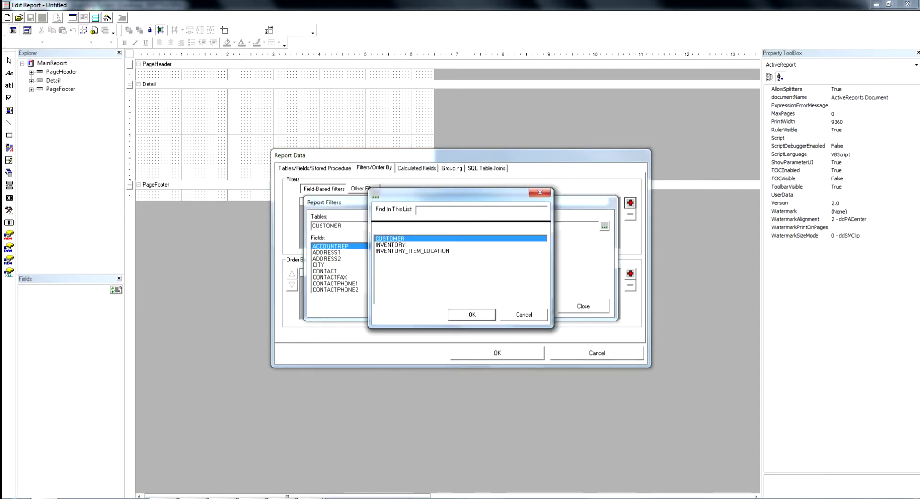
{"action": "key", "text": "space"}
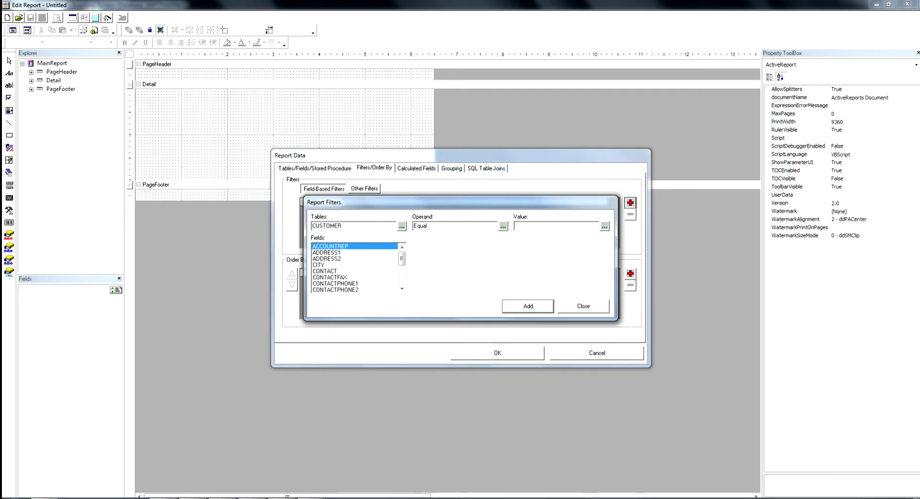
{"action": "scroll", "coordinate": [355, 267], "scroll_direction": "down", "scroll_amount": 7}
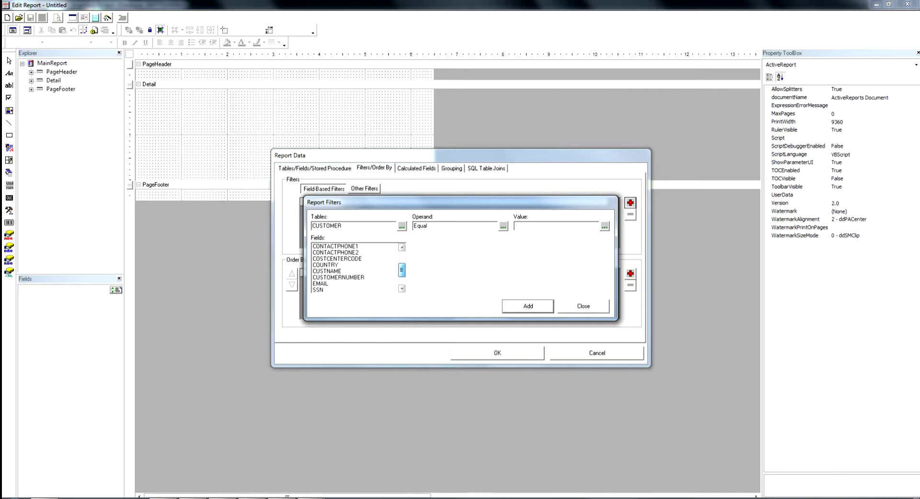
{"action": "left_click", "coordinate": [355, 270]}
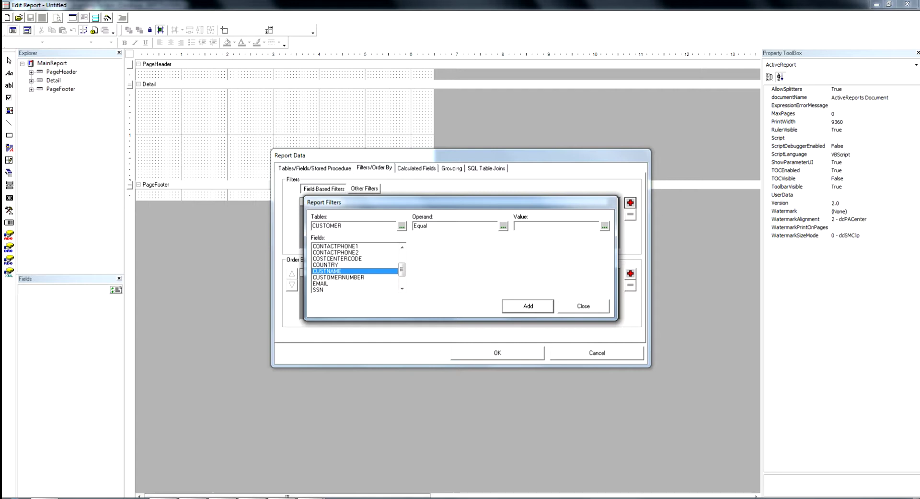
{"action": "left_click", "coordinate": [605, 226]}
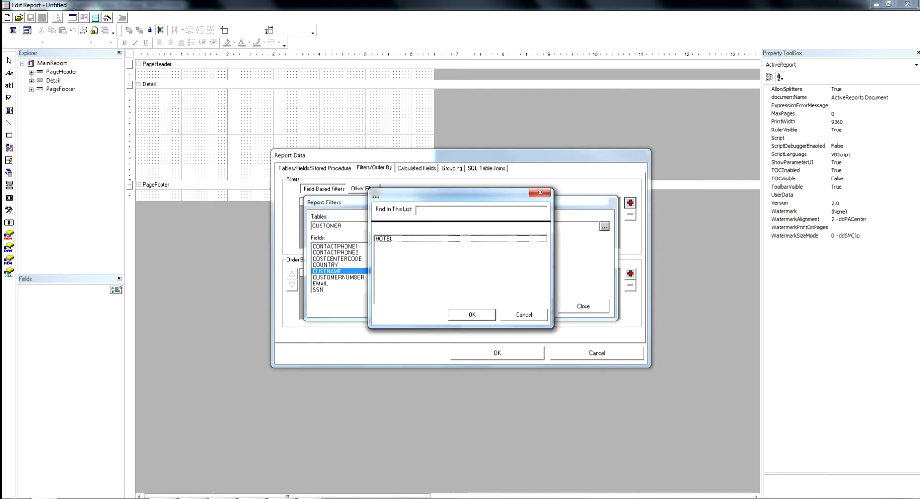
{"action": "key", "text": "Return"}
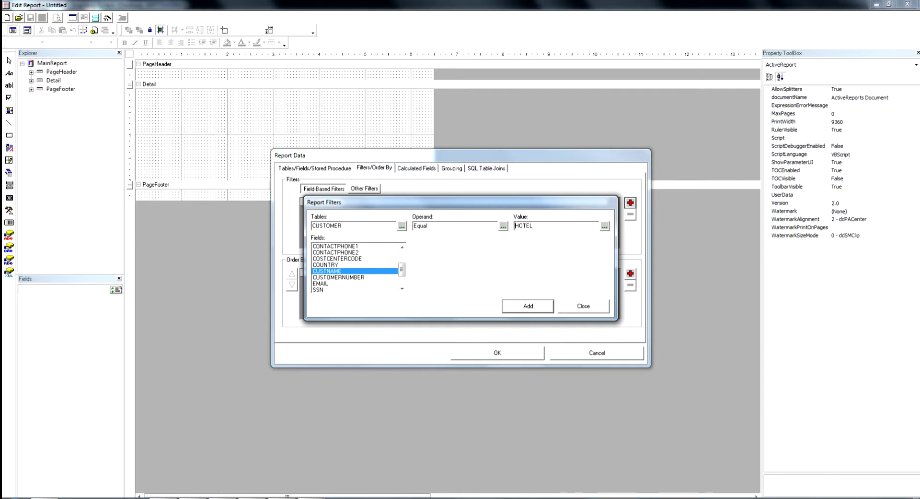
{"action": "key", "text": "Return"}
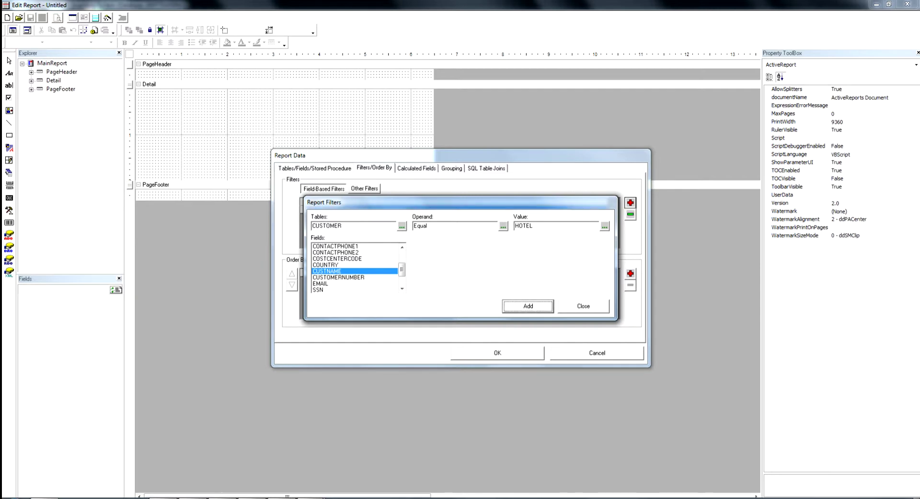
- Close the filter entry form and apply the report data settings with the CUSTNAME filter in place
{"action": "key", "text": "Tab"}
{"action": "key", "text": "Return"}
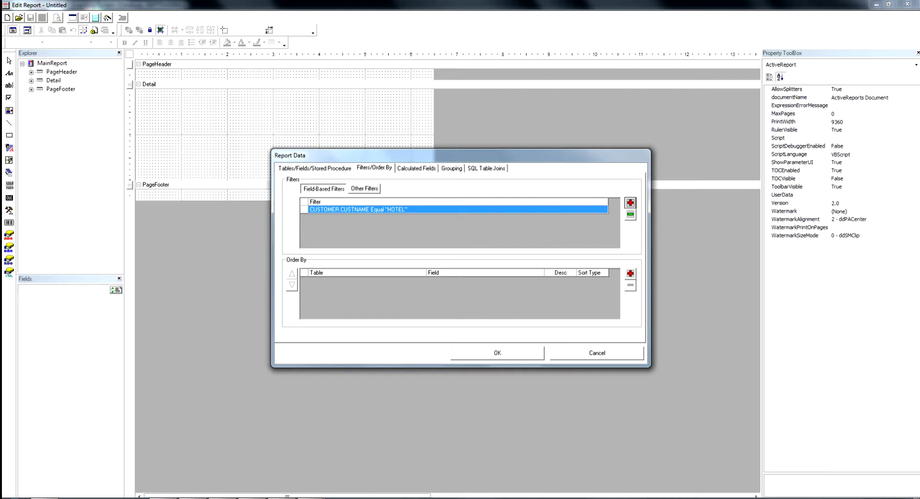
{"action": "key", "text": "Return"}
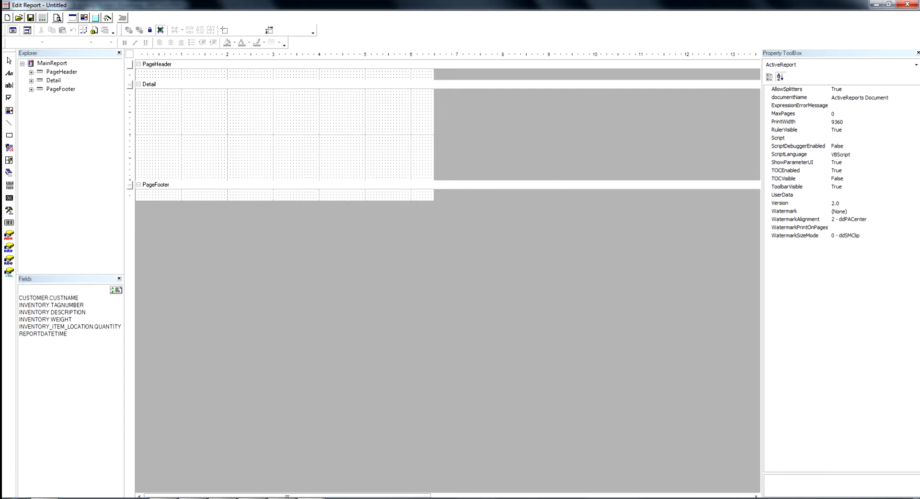
- Reopen the report data settings and add a calculated field named TOTAL WEIGHT
{"action": "left_click", "coordinate": [72, 17]}
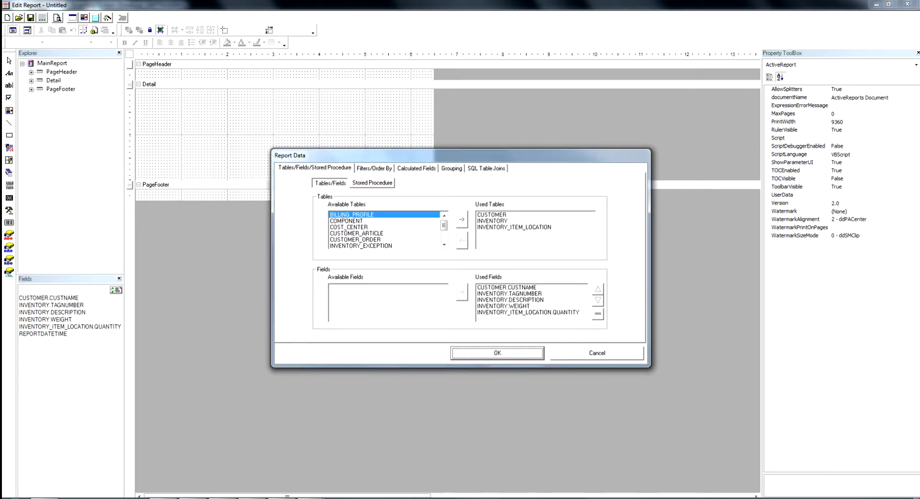
{"action": "left_click", "coordinate": [417, 168]}
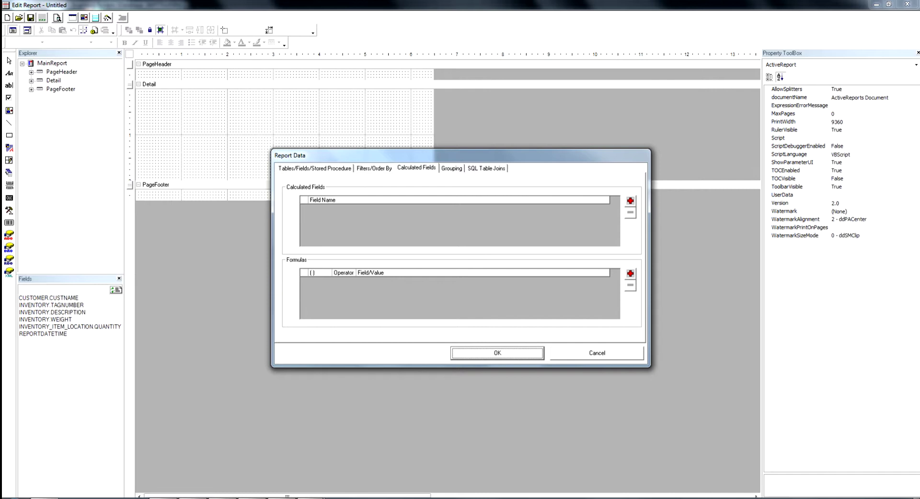
{"action": "left_click", "coordinate": [630, 201]}
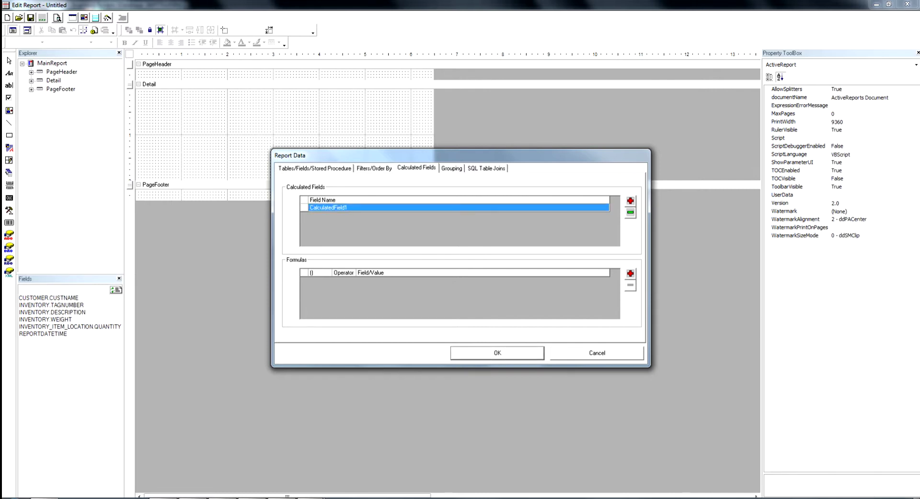
{"action": "left_click", "coordinate": [346, 207]}
{"action": "key", "text": "BackSpace"}
{"action": "key", "text": "BackSpace"}
{"action": "key", "text": "BackSpace"}
{"action": "key", "text": "BackSpace"}
{"action": "key", "text": "BackSpace"}
{"action": "key", "text": "BackSpace"}
{"action": "key", "text": "BackSpace"}
{"action": "key", "text": "BackSpace"}
{"action": "key", "text": "BackSpace"}
{"action": "key", "text": "BackSpace"}
{"action": "key", "text": "BackSpace"}
{"action": "key", "text": "BackSpace"}
{"action": "key", "text": "BackSpace"}
{"action": "key", "text": "BackSpace"}
{"action": "key", "text": "BackSpace"}
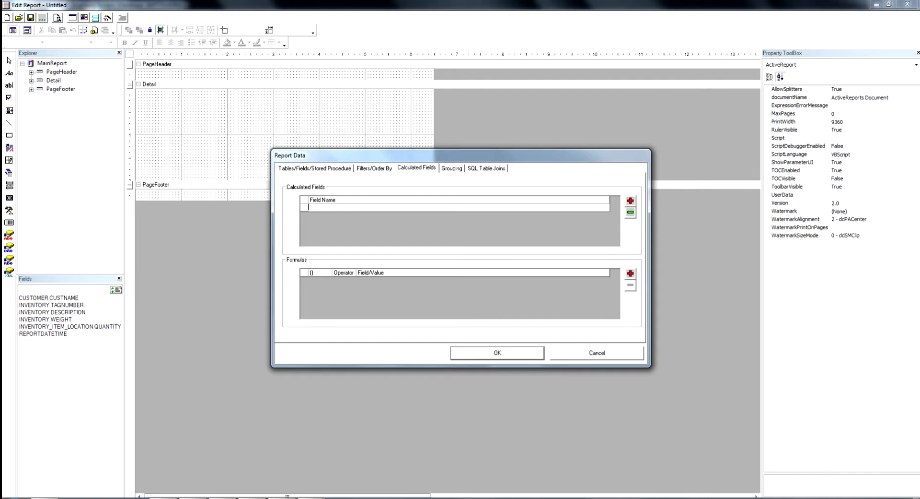
{"action": "type", "text": "TOTAL WEIGHT"}
{"action": "key", "text": "Return"}
- Add a first formula row to the TOTAL WEIGHT field using INVENTORY.WEIGHT as its value
{"action": "left_click", "coordinate": [631, 273]}
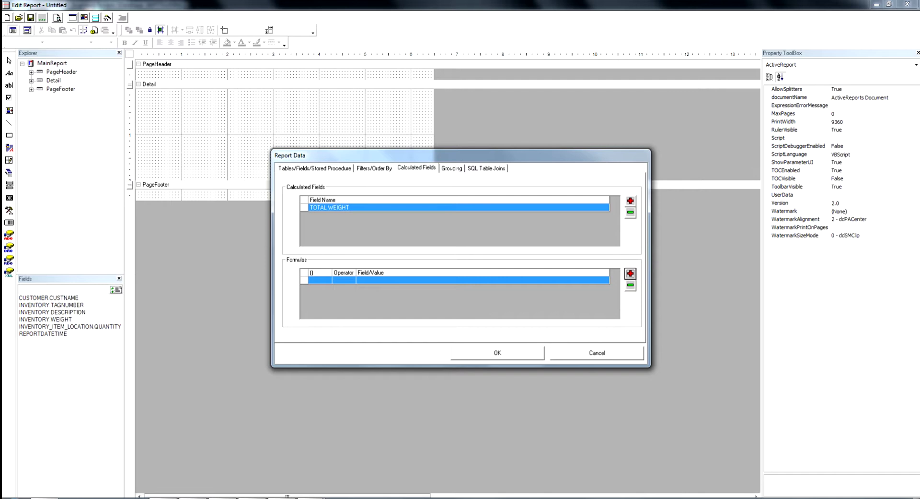
{"action": "left_click", "coordinate": [479, 280]}
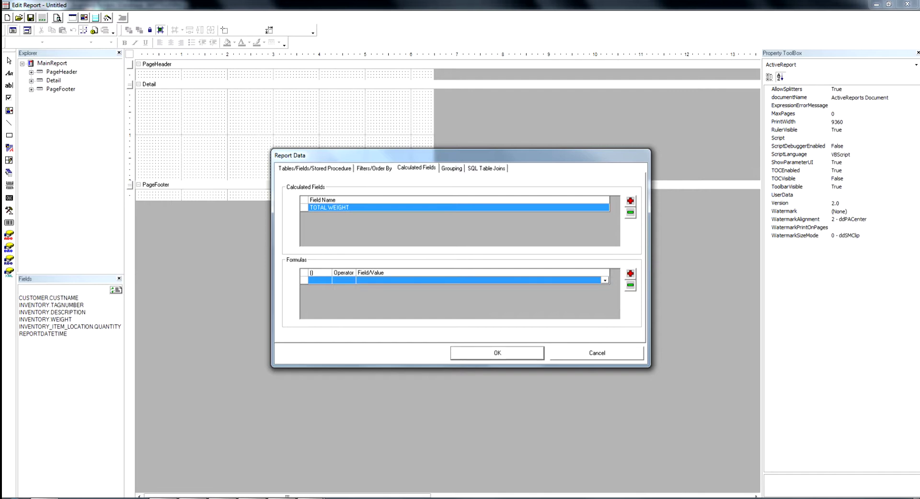
{"action": "left_click", "coordinate": [605, 281]}
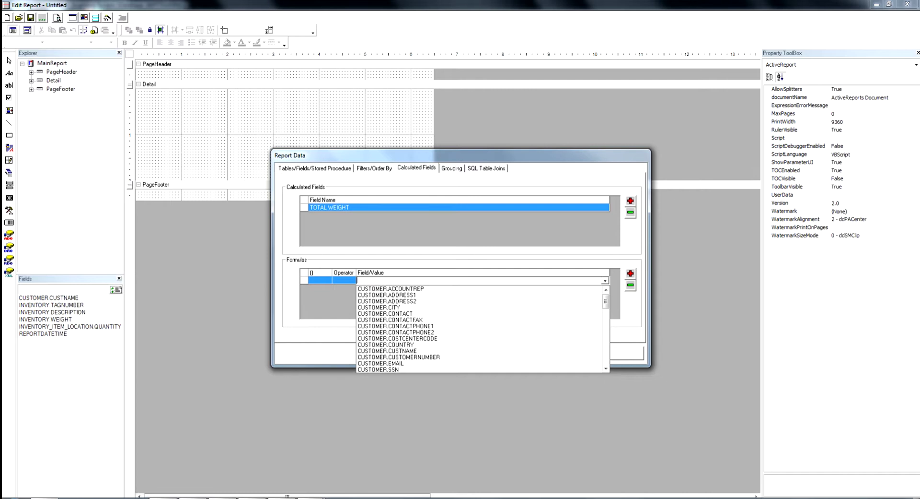
{"action": "left_click_drag", "start_coordinate": [605, 301], "coordinate": [606, 356]}
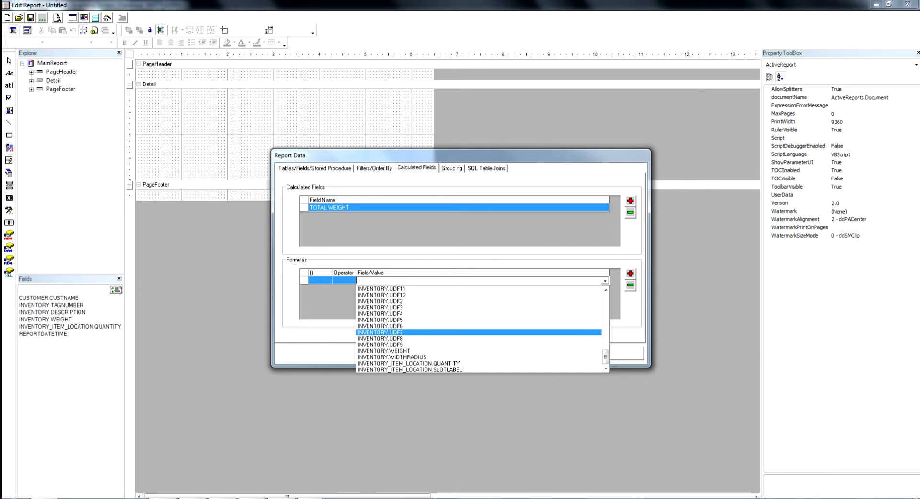
{"action": "left_click", "coordinate": [383, 350]}
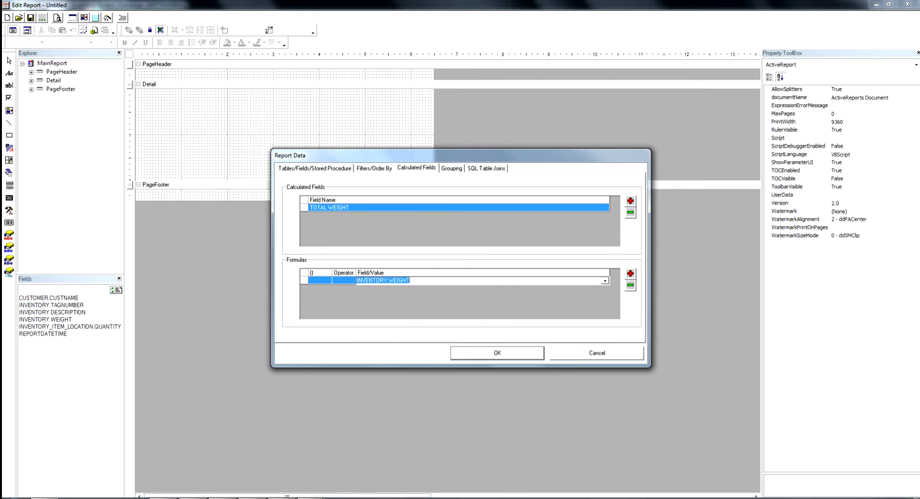
- Add a second row to the TOTAL WEIGHT formula with the multiplication operator (*)
{"action": "left_click", "coordinate": [630, 274]}
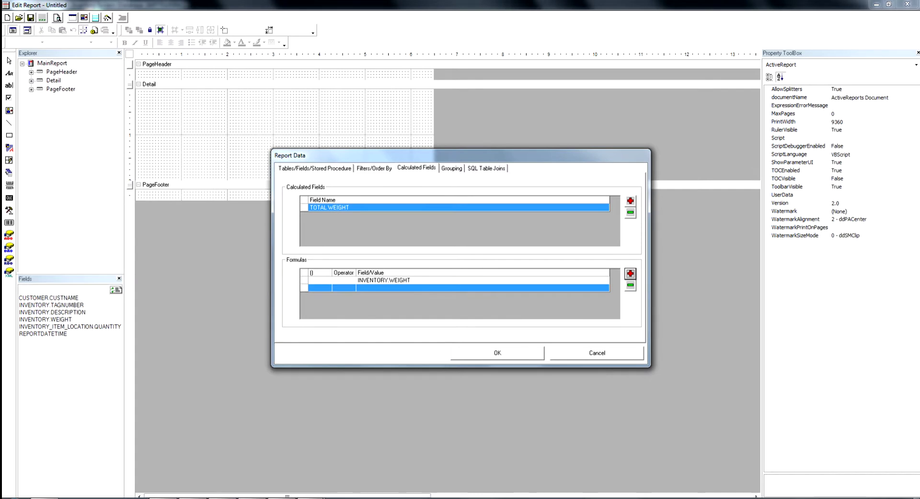
{"action": "left_click", "coordinate": [351, 288]}
{"action": "left_click", "coordinate": [352, 288]}
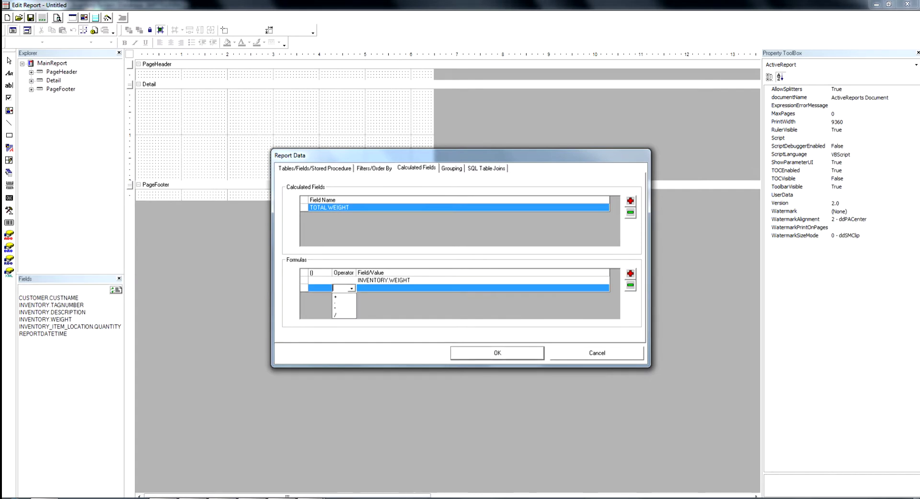
{"action": "key", "text": "Down"}
{"action": "key", "text": "Down"}
{"action": "key", "text": "Down"}
{"action": "key", "text": "Up"}
{"action": "key", "text": "Up"}
{"action": "key", "text": "Down"}
{"action": "key", "text": "Return"}
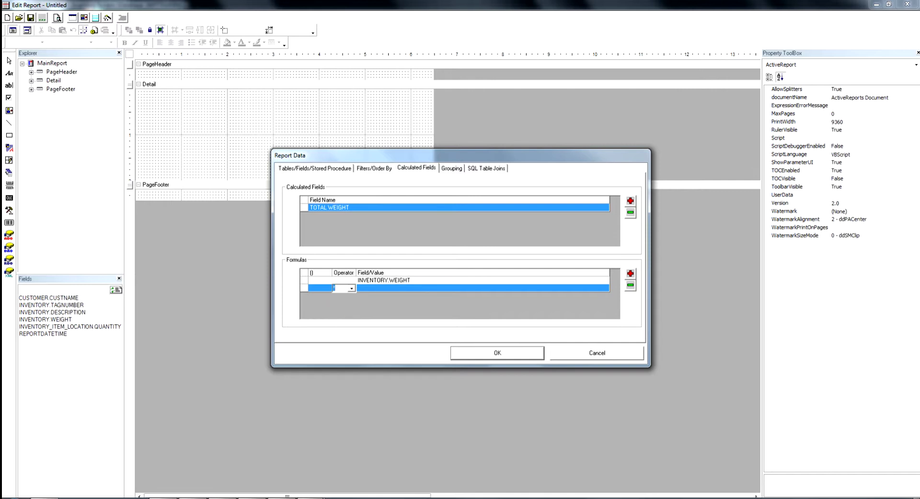
- Set the second formula row's value to INVENTORY_ITEM_LOCATION.QUANTITY and apply the report data settings
{"action": "left_click", "coordinate": [479, 288]}
{"action": "left_click", "coordinate": [605, 288]}
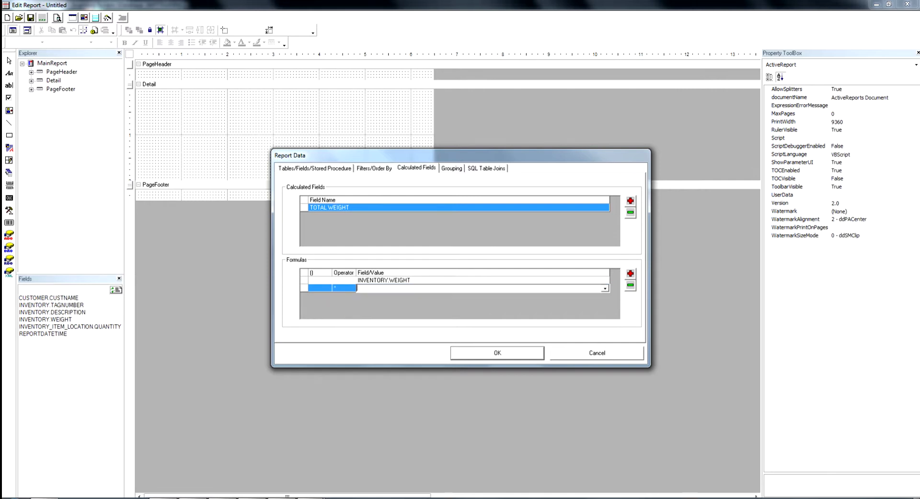
{"action": "left_click_drag", "start_coordinate": [606, 308], "coordinate": [606, 365]}
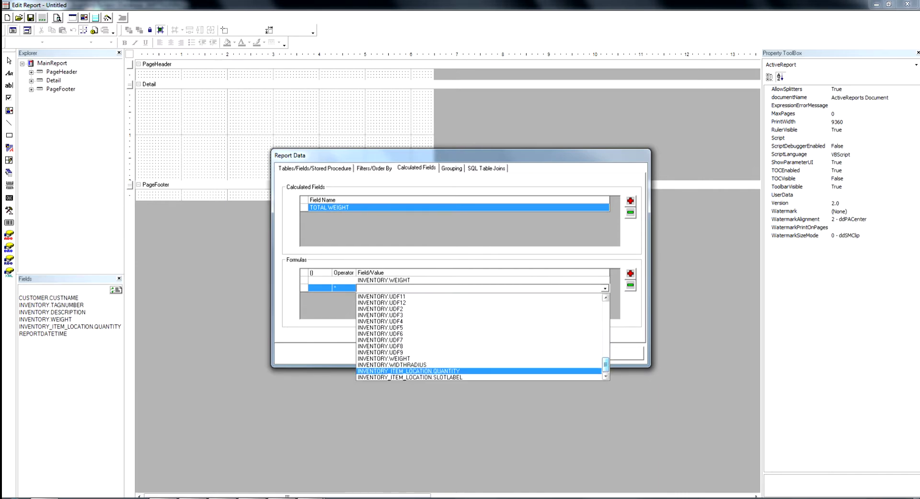
{"action": "left_click", "coordinate": [407, 371]}
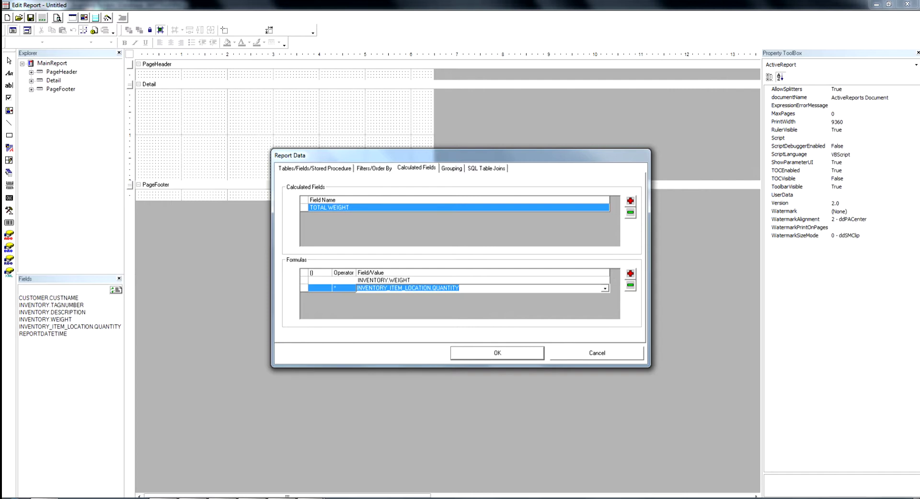
{"action": "key", "text": "Return"}
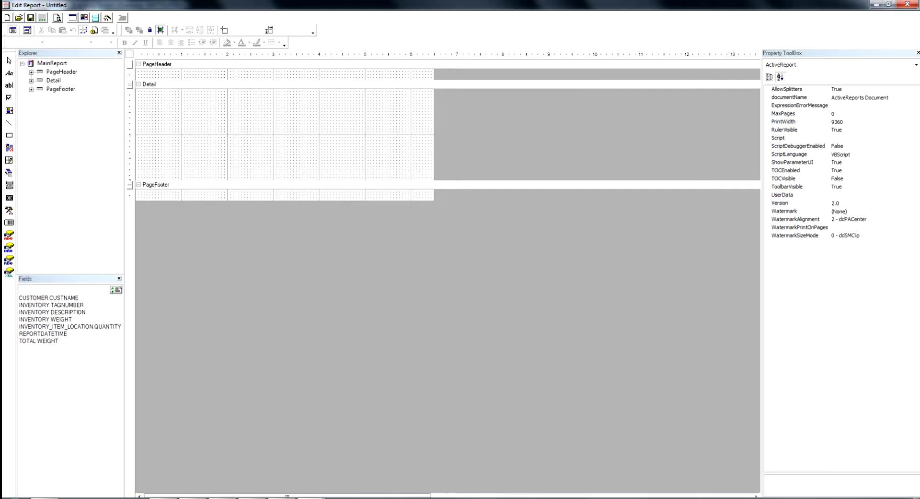
- Enlarge the PageHeader section and place the CUSTOMER.CUSTNAME field in it
{"action": "left_click_drag", "start_coordinate": [129, 84], "coordinate": [129, 111]}
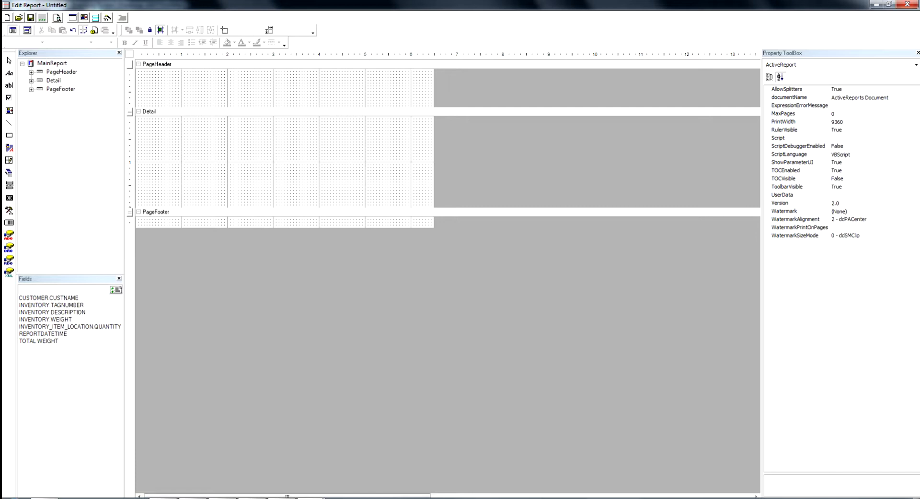
{"action": "left_click", "coordinate": [49, 297]}
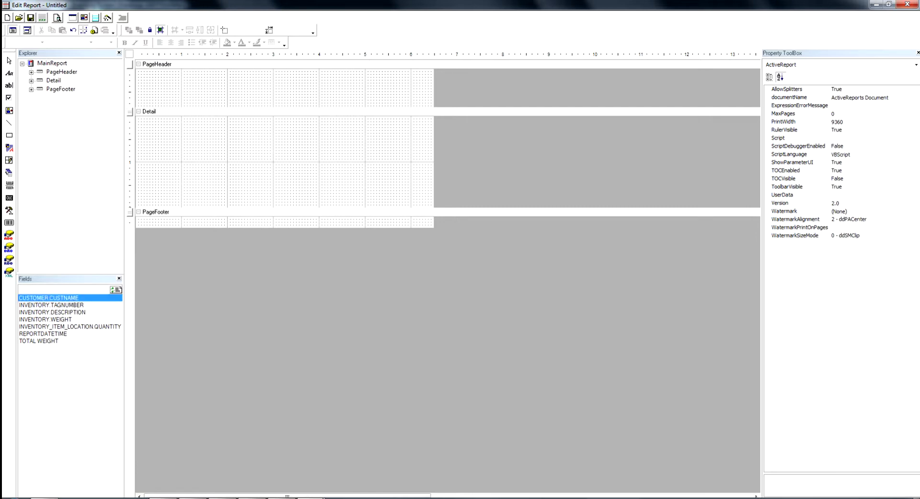
{"action": "left_click_drag", "start_coordinate": [49, 297], "coordinate": [247, 77]}
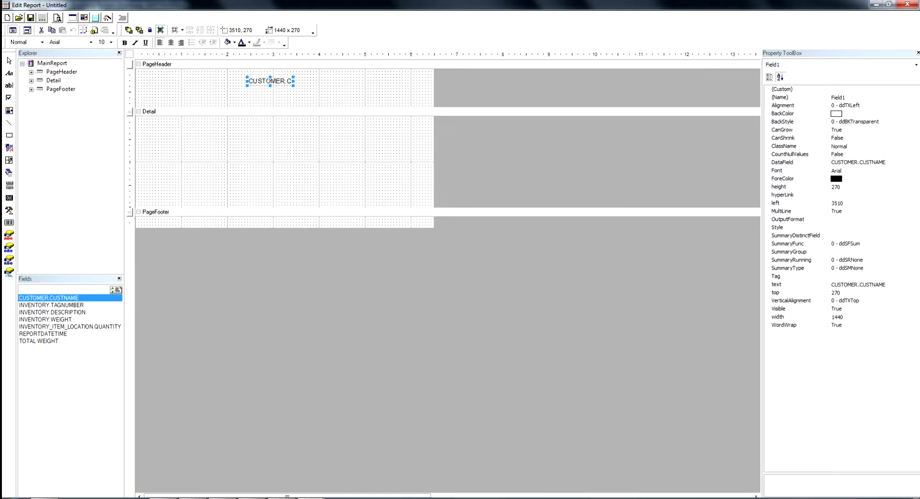
- Center the CUSTOMER.CUSTNAME text, widen the field to about 3330, and reposition it at about 2880 from the left edge
{"action": "left_click", "coordinate": [171, 42]}
{"action": "left_click_drag", "start_coordinate": [293, 80], "coordinate": [354, 81]}
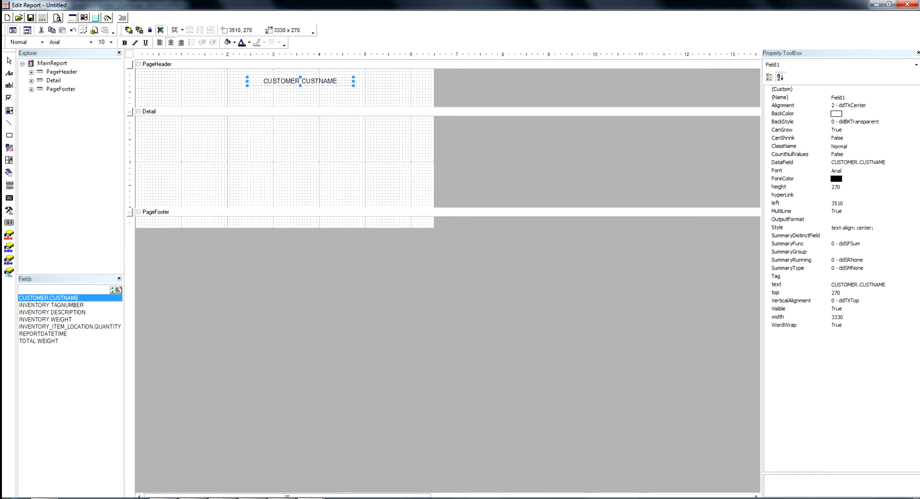
{"action": "left_click_drag", "start_coordinate": [288, 81], "coordinate": [268, 81]}
{"action": "left_click_drag", "start_coordinate": [300, 81], "coordinate": [280, 80]}
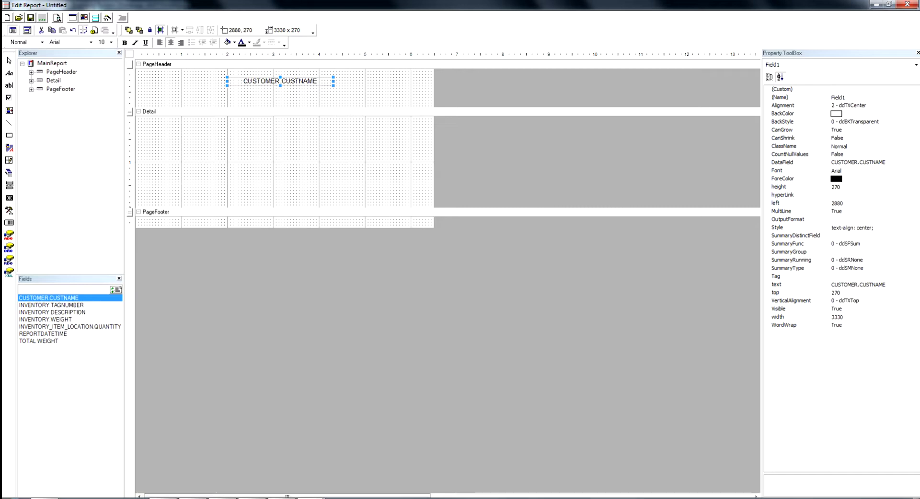
- Place INVENTORY.TAGNUMBER at the start of the Detail section and INVENTORY.DESCRIPTION beside it, about 2250 wide
{"action": "left_click_drag", "start_coordinate": [52, 305], "coordinate": [138, 119]}
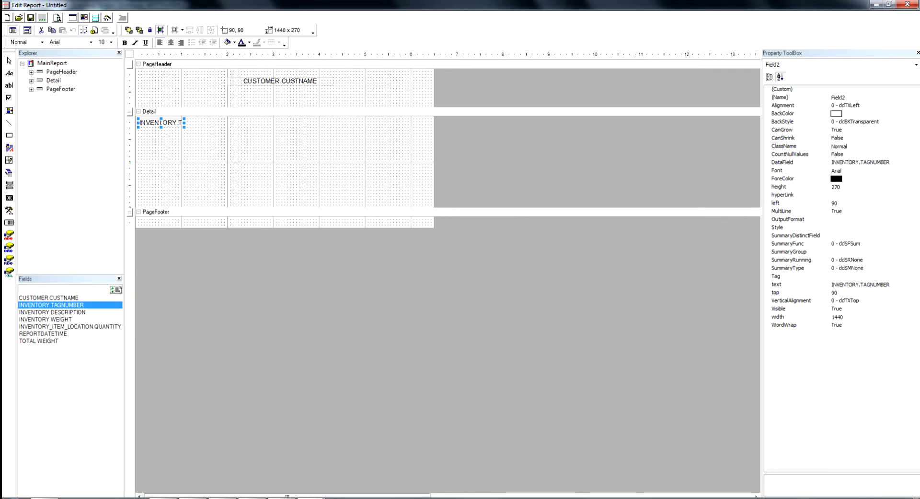
{"action": "left_click", "coordinate": [51, 311]}
{"action": "left_click_drag", "start_coordinate": [52, 312], "coordinate": [259, 122]}
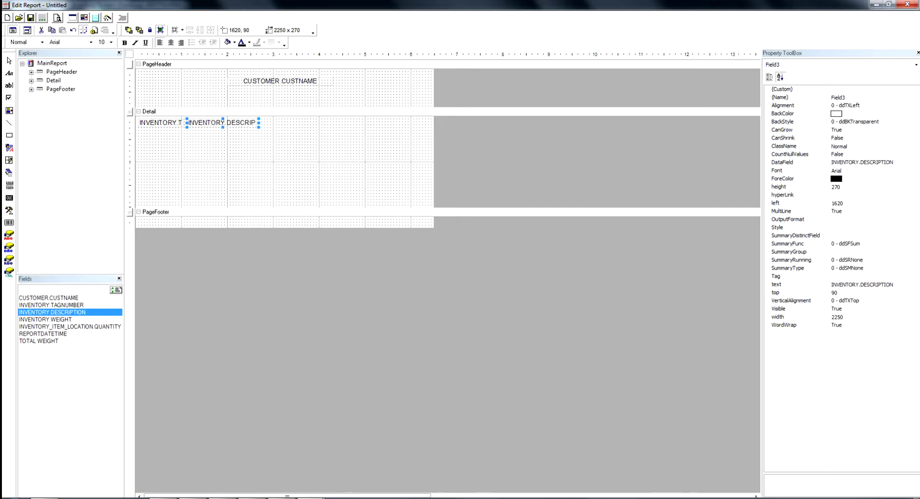
- Continue the Detail row with INVENTORY.WEIGHT about 900 wide, INVENTORY_ITEM_LOCATION.QUANTITY about 810 and TOTAL WEIGHT about 720, and preview the report
{"action": "left_click_drag", "start_coordinate": [46, 319], "coordinate": [290, 123]}
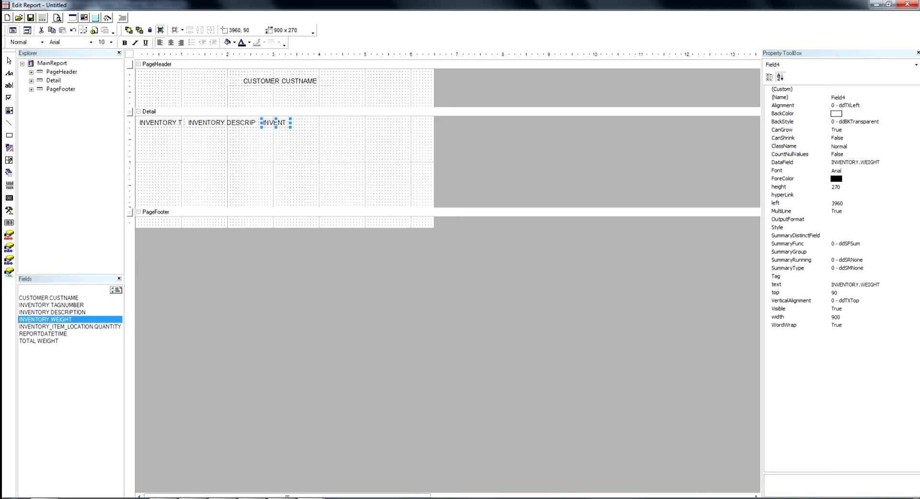
{"action": "left_click_drag", "start_coordinate": [69, 326], "coordinate": [319, 122]}
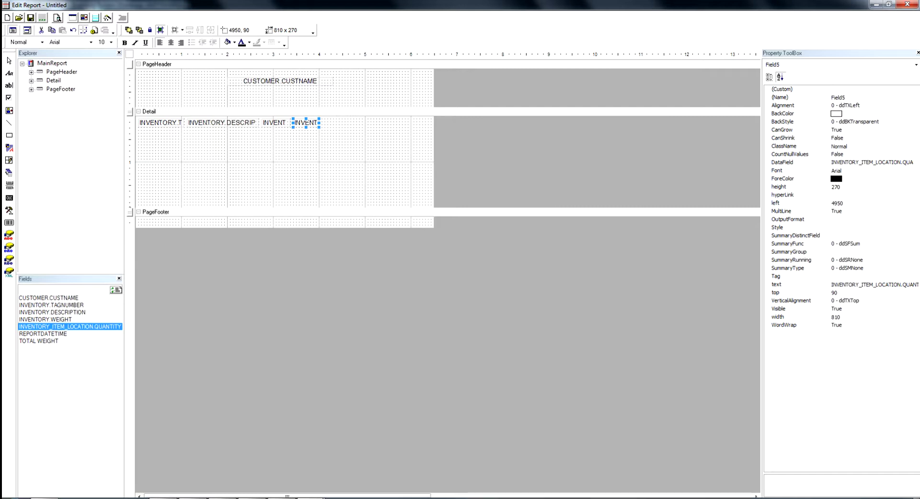
{"action": "left_click_drag", "start_coordinate": [38, 340], "coordinate": [345, 123]}
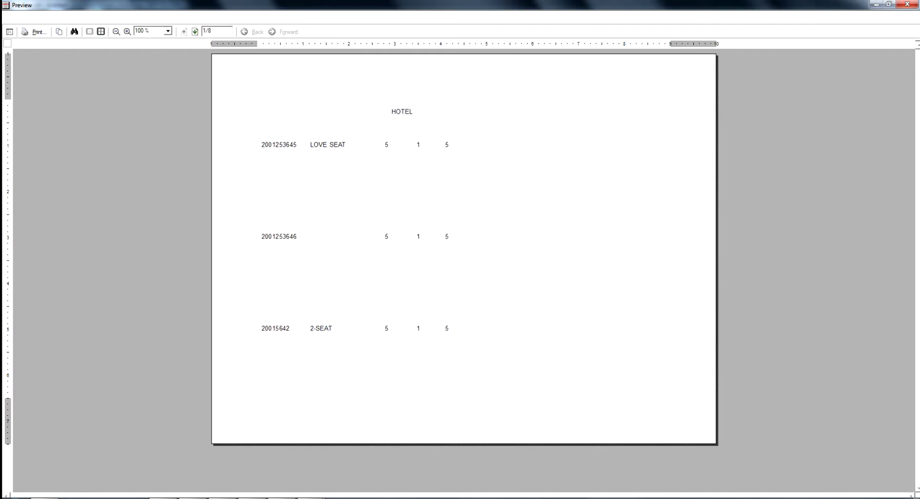
{"action": "left_click", "coordinate": [907, 4]}
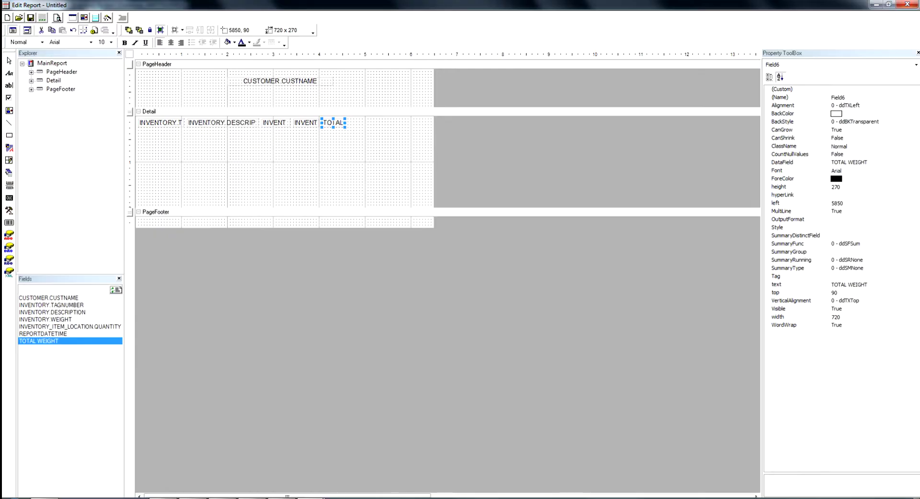
- Shrink the Detail section to just the height of its field row and preview the report
{"action": "left_click_drag", "start_coordinate": [287, 209], "coordinate": [288, 127]}
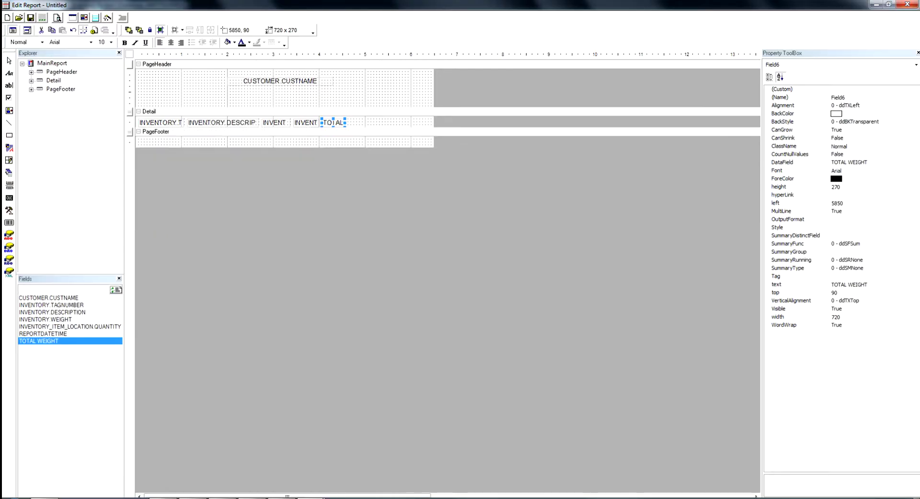
{"action": "left_click", "coordinate": [57, 18]}
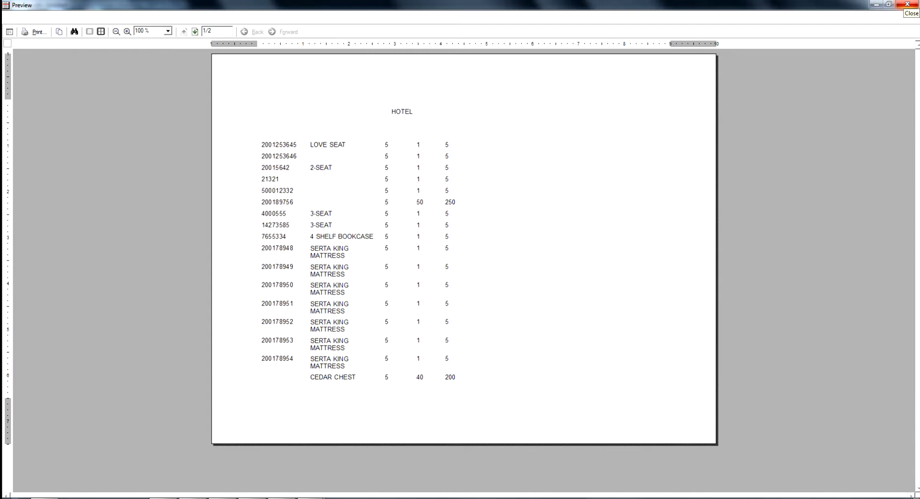
{"action": "left_click", "coordinate": [907, 4]}
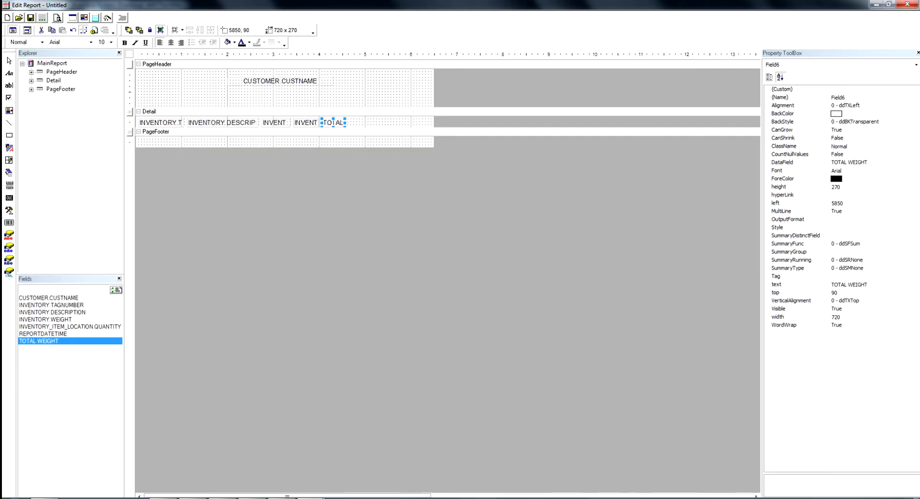
- Shift the TOTAL WEIGHT field rightward along the Detail row to leave space before it
{"action": "key", "text": "Right"}
{"action": "key", "text": "Right"}
{"action": "key", "text": "Right"}
{"action": "key", "text": "Right"}
{"action": "key", "text": "Right"}
{"action": "key", "text": "Right"}
{"action": "key", "text": "Right"}
- Move the QUANTITY field rightward beside TOTAL WEIGHT, to a left position of 5670
{"action": "left_click", "coordinate": [306, 123]}
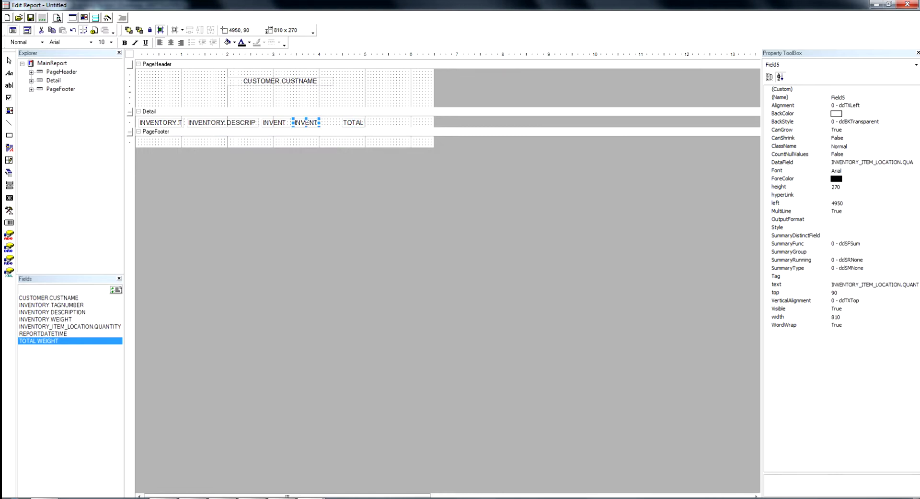
{"action": "key", "text": "Right"}
{"action": "key", "text": "Right"}
{"action": "key", "text": "Right"}
{"action": "key", "text": "Right"}
{"action": "key", "text": "Right"}
{"action": "key", "text": "Right"}
{"action": "key", "text": "Right"}
{"action": "key", "text": "Right"}
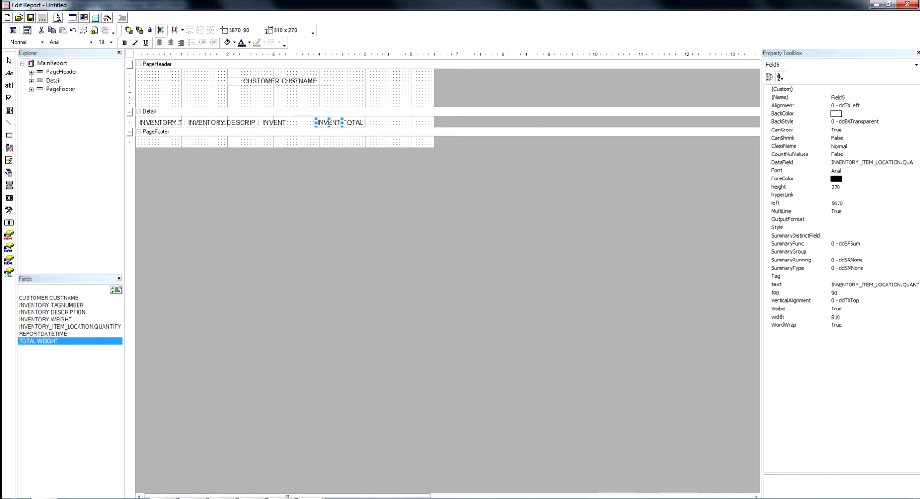
- Move the INVENTORY.WEIGHT field rightward toward the QUANTITY field, to a left position of 4680
{"action": "left_click", "coordinate": [274, 122]}
{"action": "key", "text": "Right"}
{"action": "key", "text": "Right"}
{"action": "key", "text": "Right"}
{"action": "key", "text": "Right"}
{"action": "key", "text": "Right"}
{"action": "key", "text": "Right"}
{"action": "key", "text": "Right"}
{"action": "key", "text": "Right"}
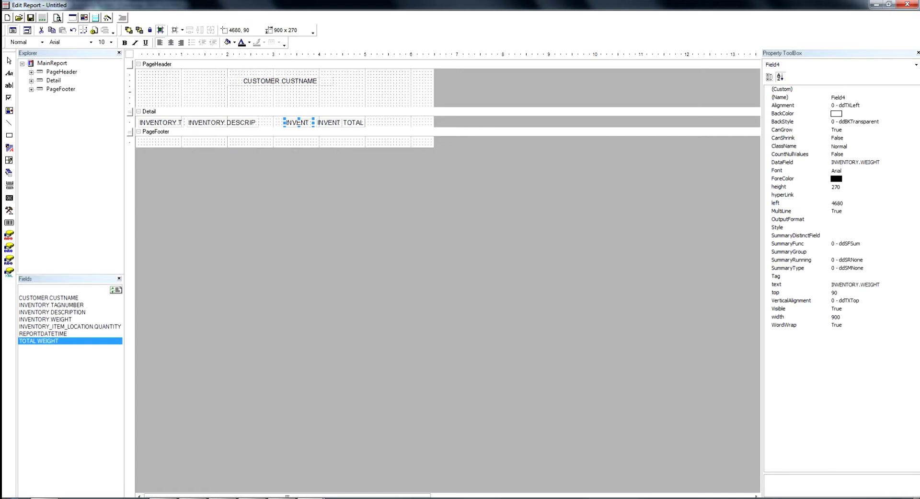
- Widen the INVENTORY.DESCRIPTION field in the Detail section to 3060, up to the weight field, and preview the report
{"action": "left_click", "coordinate": [240, 122]}
{"action": "left_click_drag", "start_coordinate": [259, 123], "coordinate": [285, 122]}
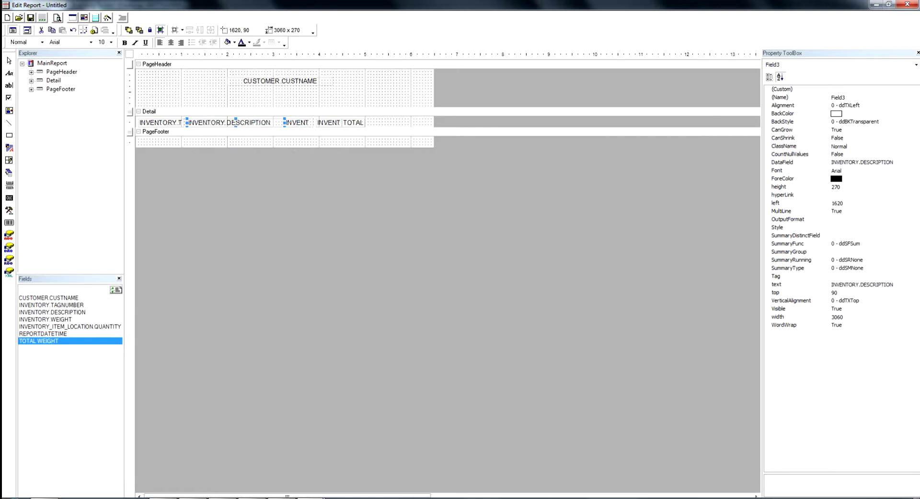
{"action": "left_click", "coordinate": [57, 18]}
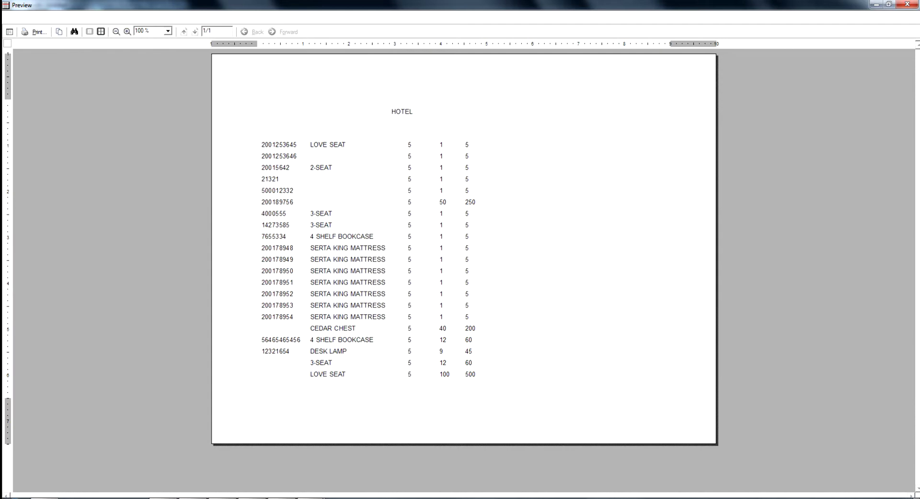
{"action": "left_click", "coordinate": [907, 4]}
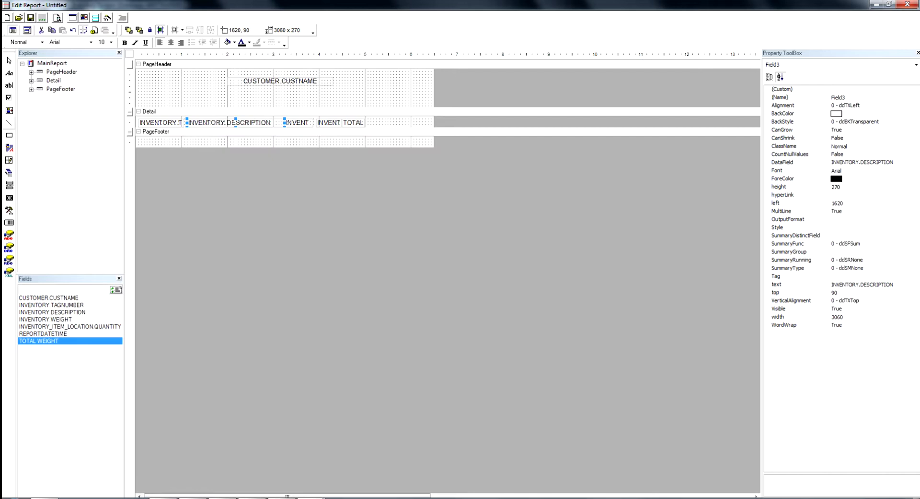
- Draw a horizontal line along the lower edge of the PageHeader from x 90 to 9360 at y 1170, and preview the report
{"action": "left_click", "coordinate": [9, 123]}
{"action": "left_click_drag", "start_coordinate": [138, 106], "coordinate": [434, 106]}
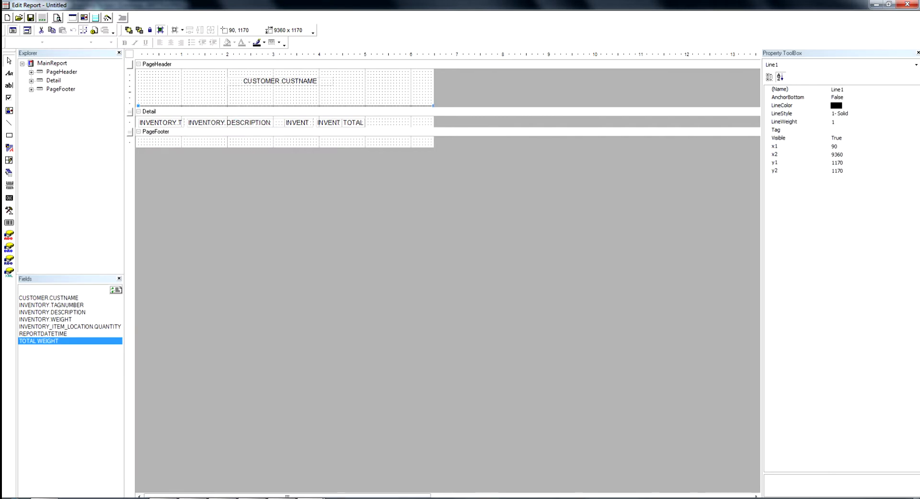
{"action": "left_click", "coordinate": [57, 17]}
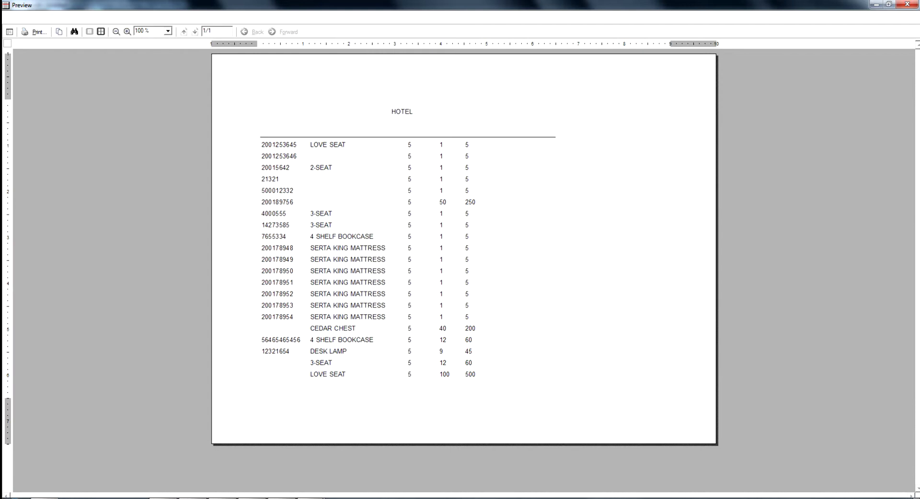
{"action": "left_click", "coordinate": [907, 4]}
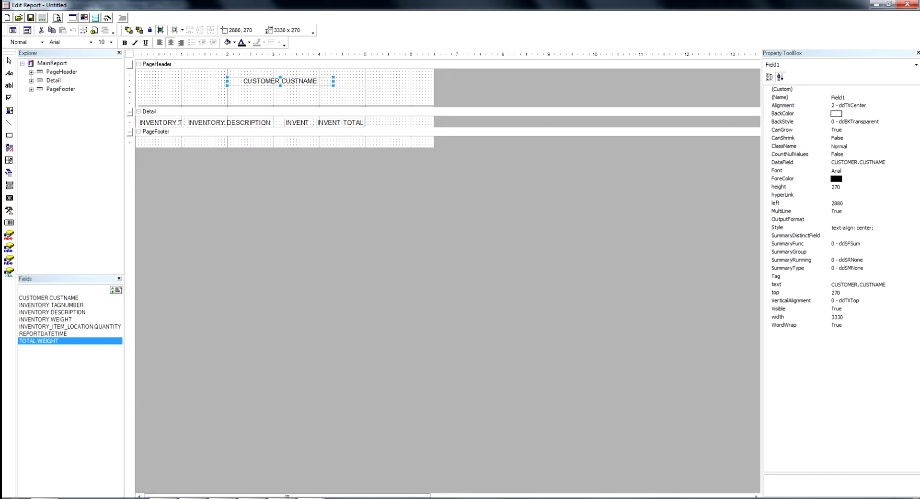
- Undock the Property ToolBox and enlarge it beside the report layout so its property names and values fit
{"action": "left_click_drag", "start_coordinate": [791, 53], "coordinate": [698, 56]}
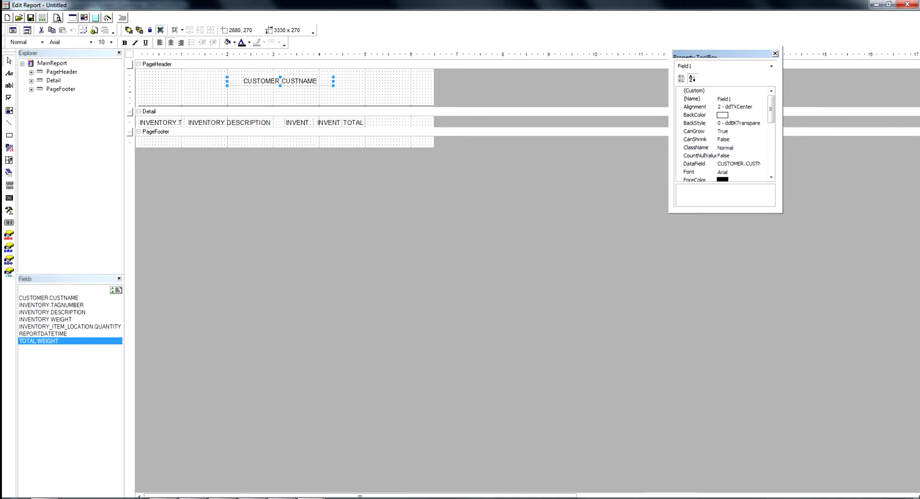
{"action": "right_click", "coordinate": [606, 28]}
{"action": "left_click", "coordinate": [633, 95]}
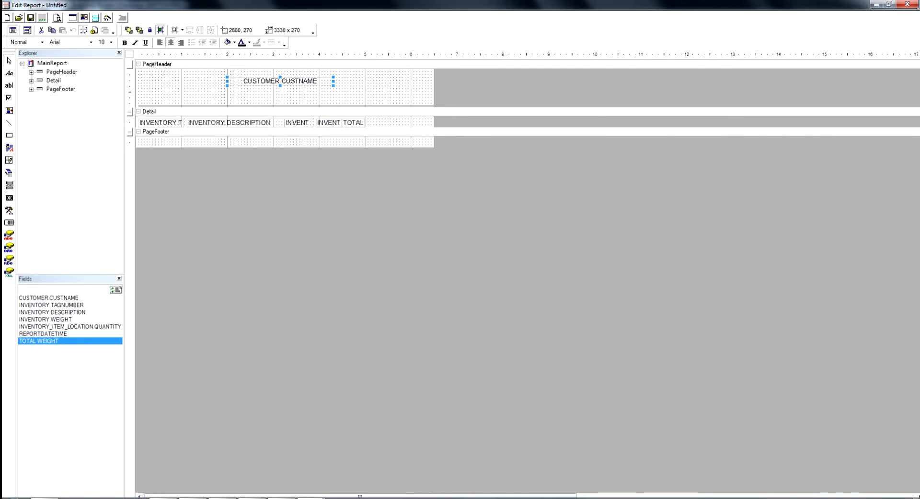
{"action": "right_click", "coordinate": [549, 33]}
{"action": "left_click", "coordinate": [580, 101]}
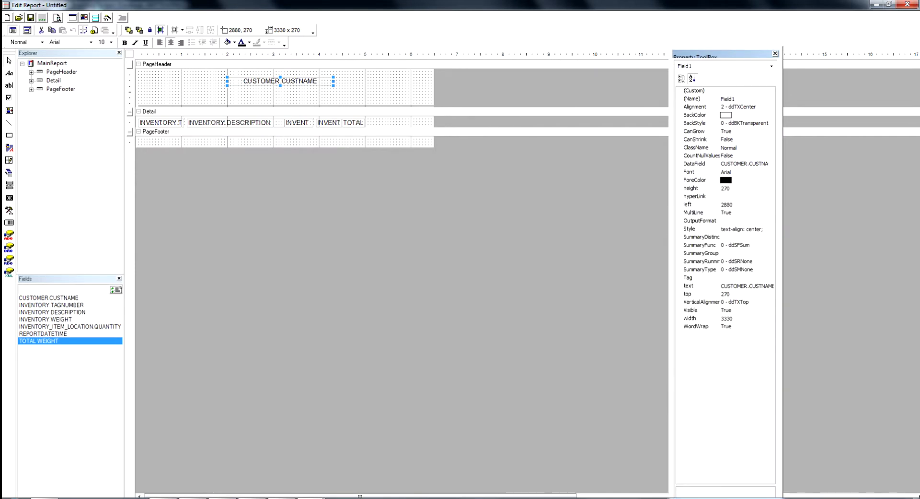
{"action": "left_click_drag", "start_coordinate": [673, 269], "coordinate": [505, 269]}
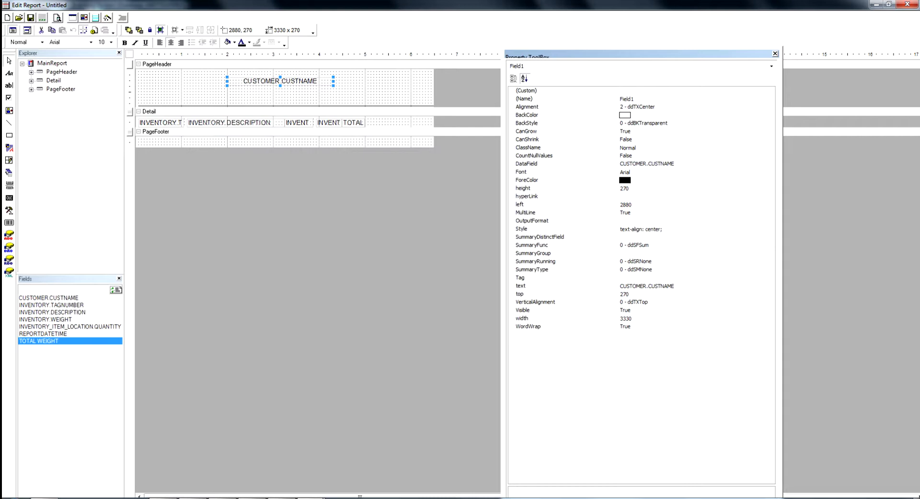
- Set the font of the CUSTOMER.CUSTNAME field to Arial Bold, size 20
{"action": "left_click", "coordinate": [521, 172]}
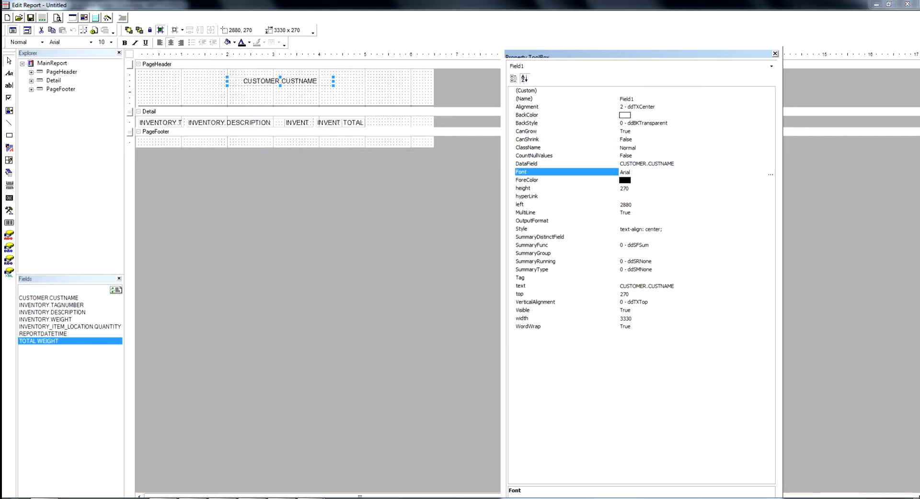
{"action": "left_click", "coordinate": [770, 174]}
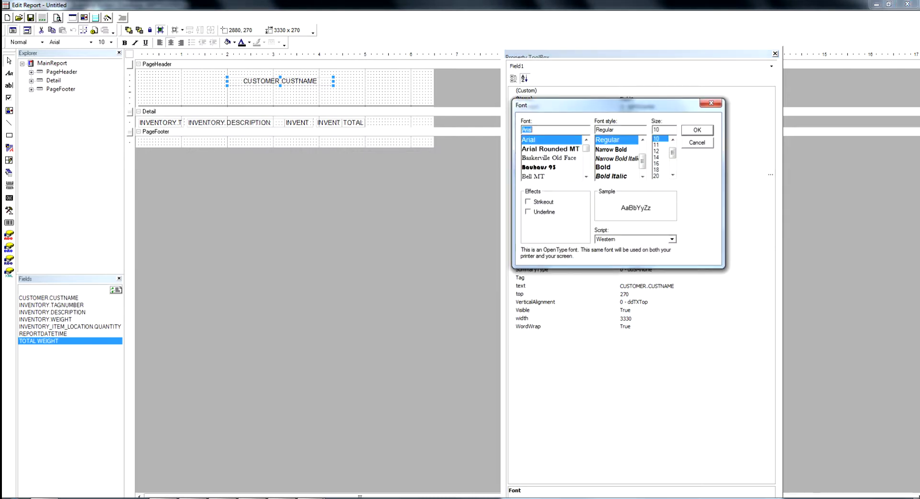
{"action": "left_click", "coordinate": [617, 167]}
{"action": "left_click", "coordinate": [656, 175]}
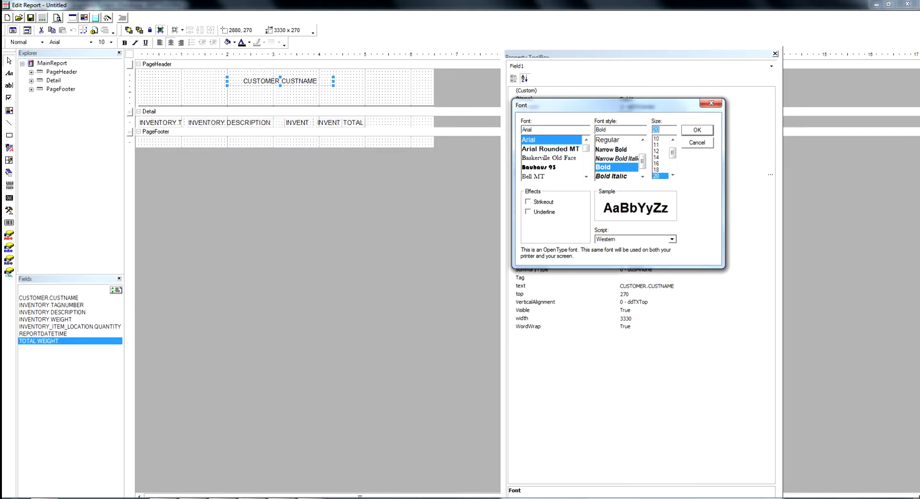
{"action": "key", "text": "Return"}
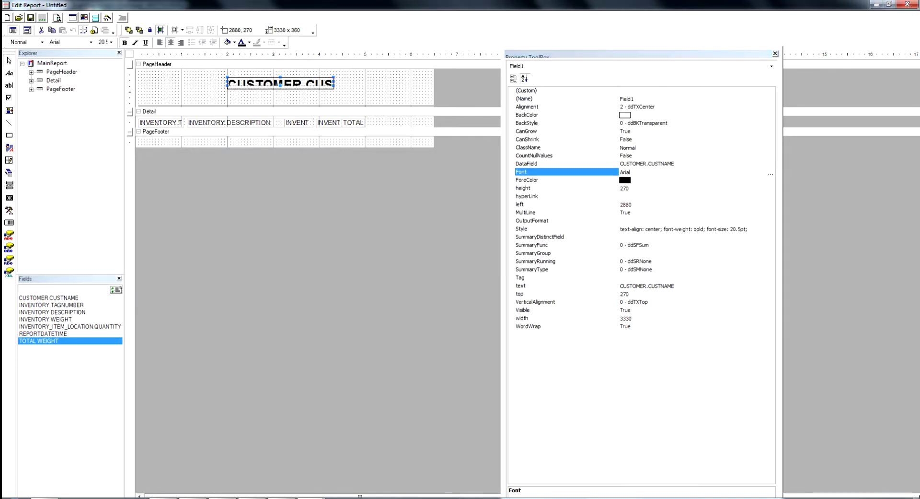
- Enlarge the CUSTOMER.CUSTNAME field to 4230 x 450 and preview the report
{"action": "left_click_drag", "start_coordinate": [334, 84], "coordinate": [362, 85]}
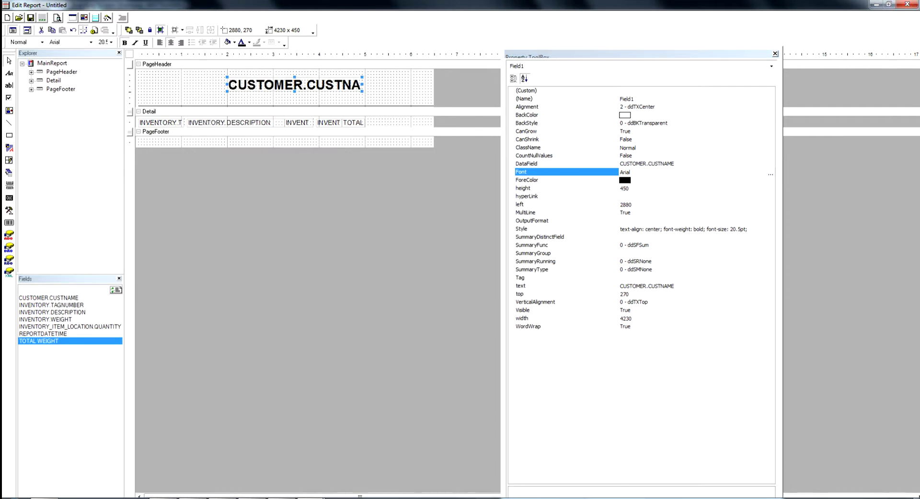
{"action": "left_click", "coordinate": [57, 18]}
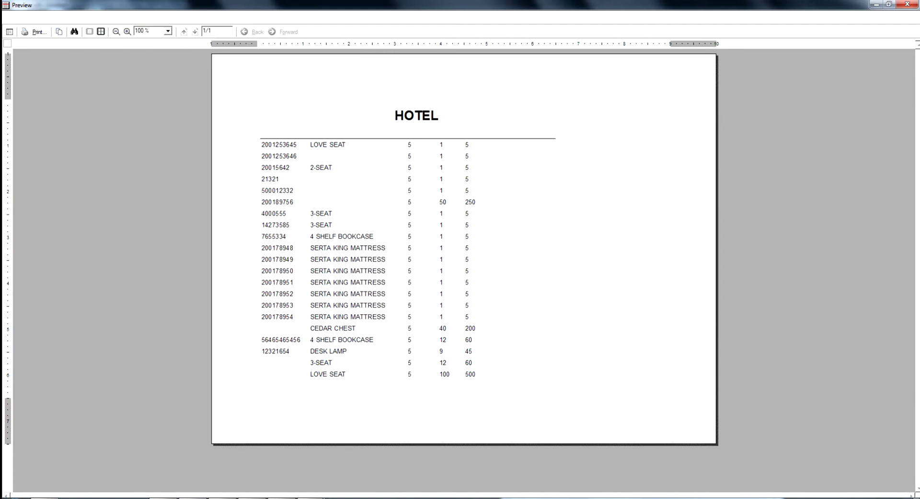
{"action": "left_click", "coordinate": [908, 4]}
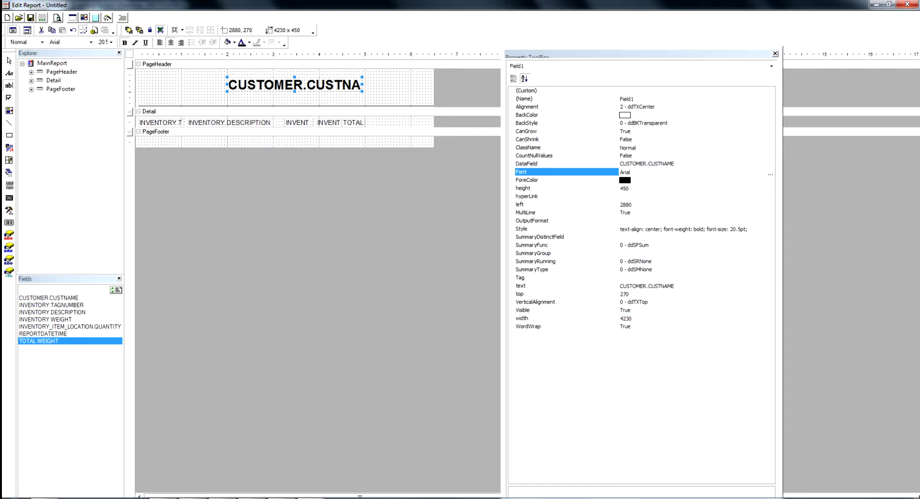
- Add a text field about 1260 x 360 above the tag number column in the PageHeader, with the text TAG #
{"action": "left_click_drag", "start_coordinate": [139, 94], "coordinate": [179, 106]}
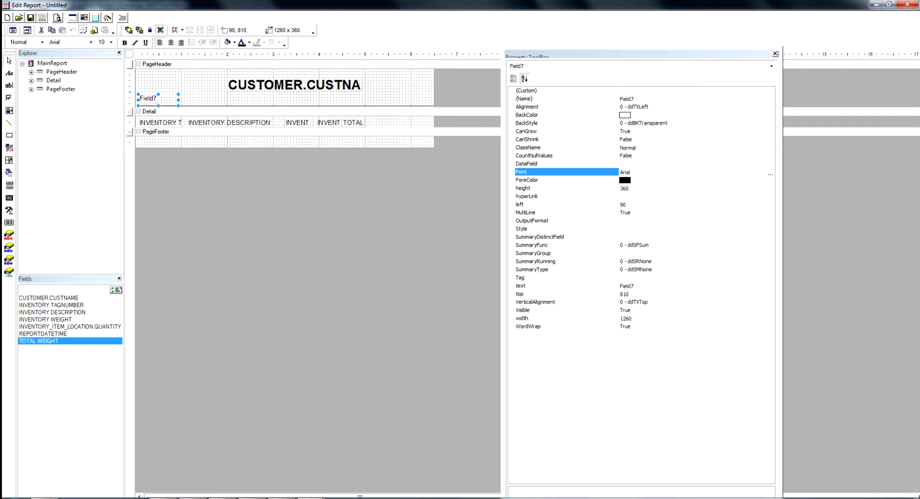
{"action": "left_click", "coordinate": [628, 285]}
{"action": "key", "text": "BackSpace"}
{"action": "key", "text": "BackSpace"}
{"action": "key", "text": "BackSpace"}
{"action": "key", "text": "BackSpace"}
{"action": "key", "text": "BackSpace"}
{"action": "key", "text": "BackSpace"}
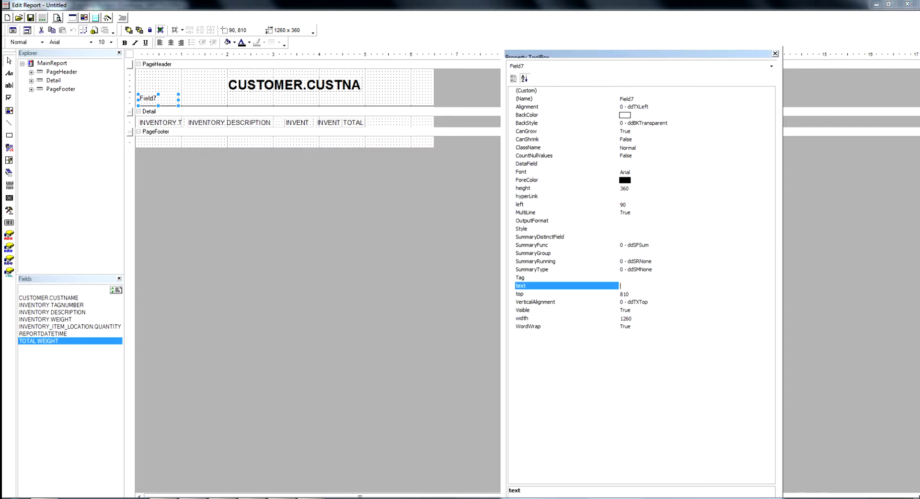
{"action": "type", "text": "TAG #"}
- Set the TAG # heading's font to Arial Bold, size 12, and narrow the field to a width of 1170
{"action": "left_click", "coordinate": [527, 172]}
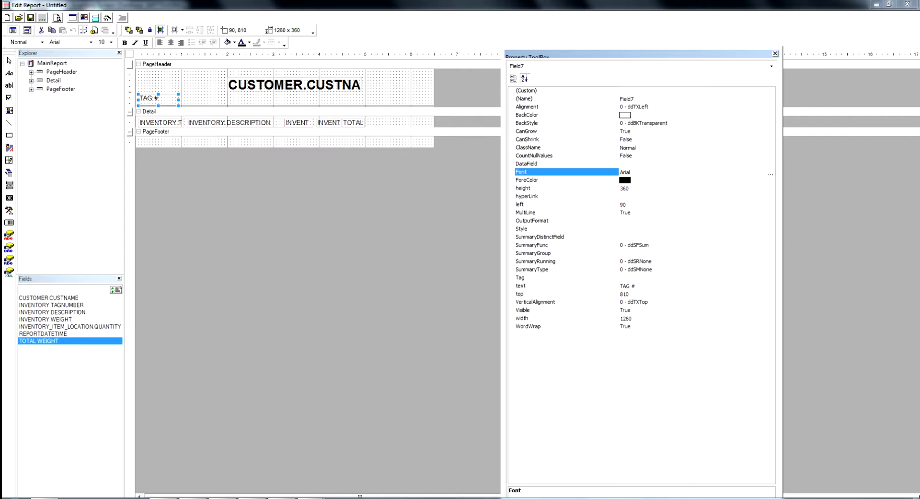
{"action": "left_click", "coordinate": [771, 174]}
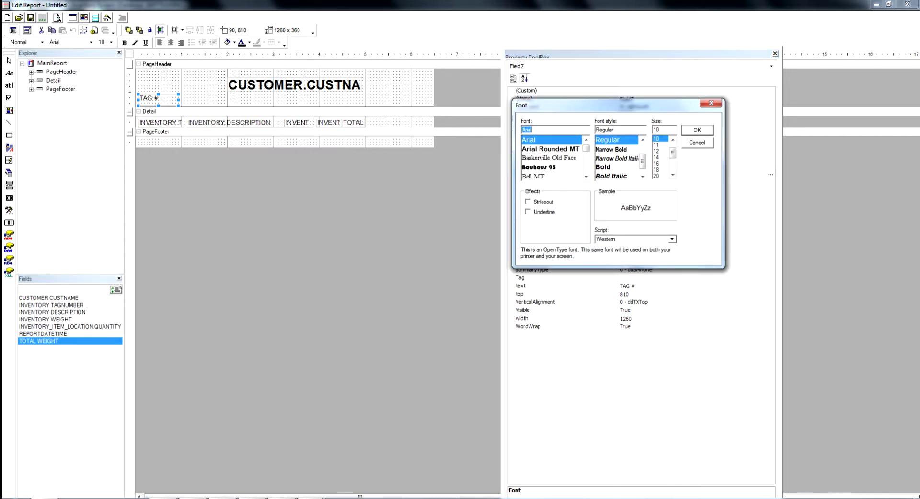
{"action": "left_click", "coordinate": [617, 167]}
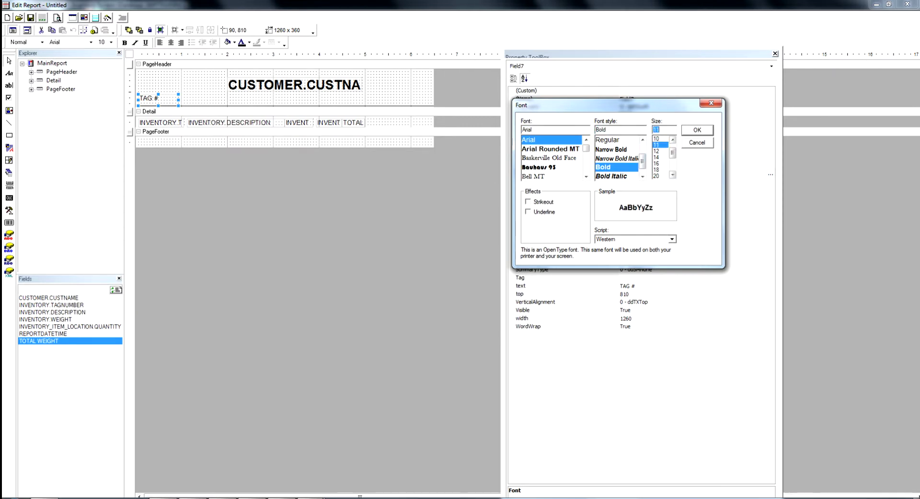
{"action": "left_click", "coordinate": [657, 151]}
{"action": "key", "text": "Return"}
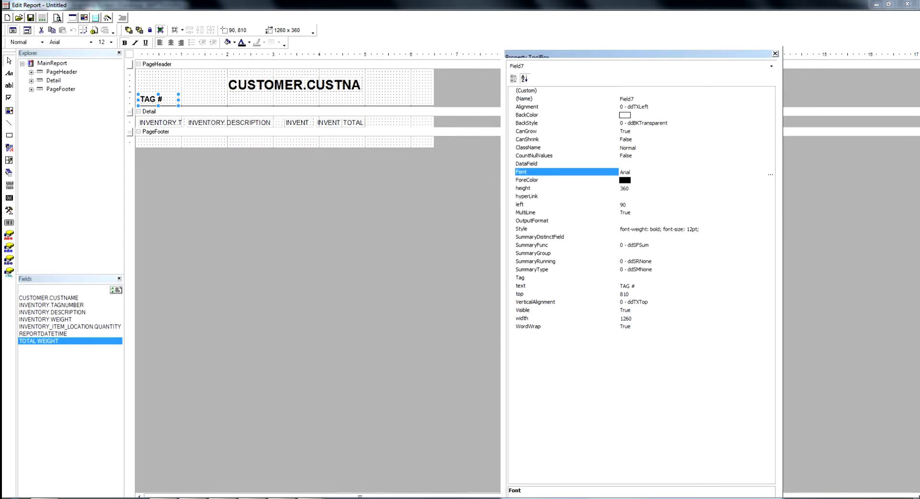
{"action": "key", "text": "shift+Left"}
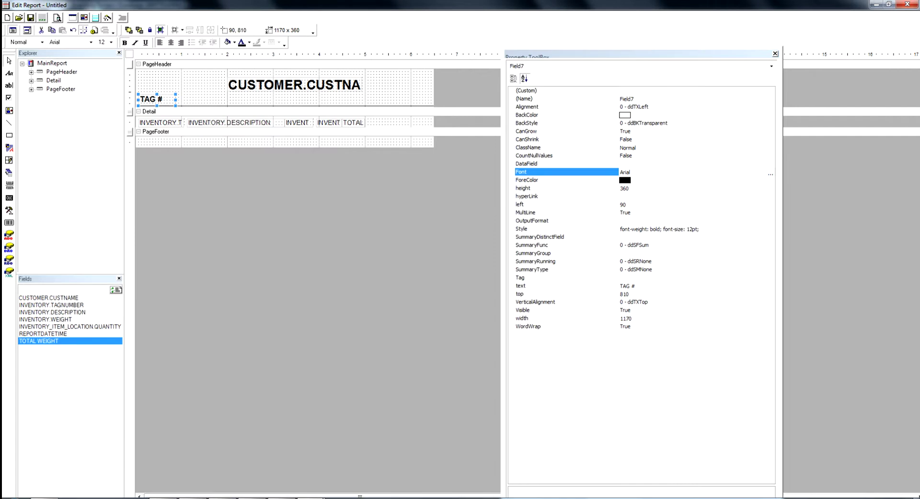
- Add a text field about 1440 x 360 beside the TAG # heading, with the text DESCRIPTION
{"action": "left_click", "coordinate": [10, 85]}
{"action": "left_click_drag", "start_coordinate": [182, 94], "coordinate": [226, 103]}
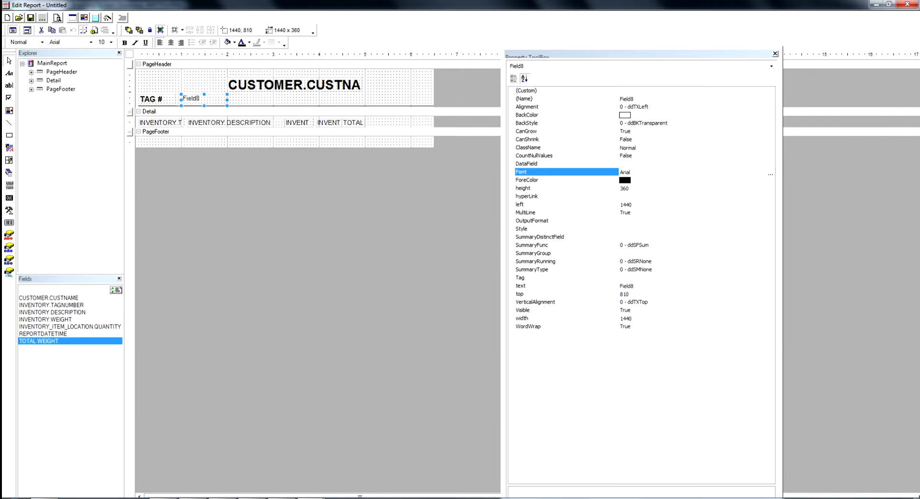
{"action": "left_click", "coordinate": [628, 286]}
{"action": "key", "text": "BackSpace"}
{"action": "key", "text": "BackSpace"}
{"action": "key", "text": "BackSpace"}
{"action": "key", "text": "BackSpace"}
{"action": "key", "text": "BackSpace"}
{"action": "key", "text": "BackSpace"}
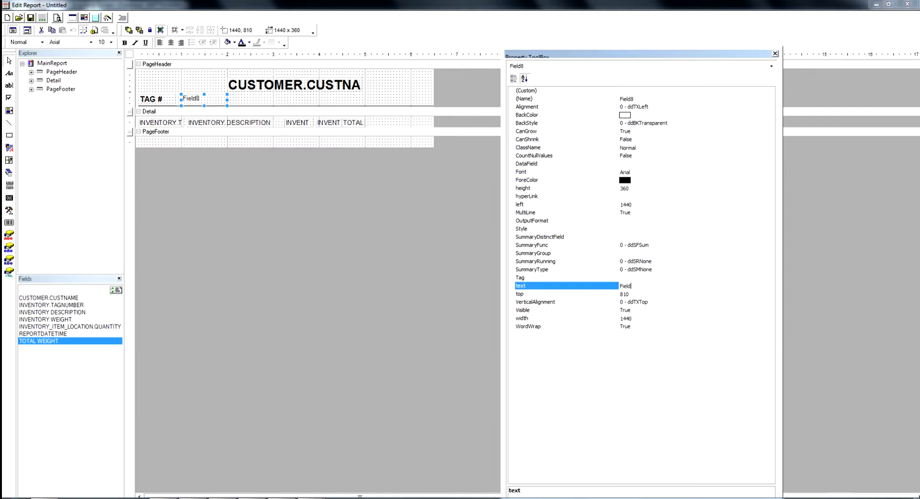
{"action": "type", "text": "DESCRIPTION"}
{"action": "key", "text": "Return"}
- Set the DESCRIPTION heading to Arial Bold, size 12, and refit the field to left 1800 and width 2340
{"action": "left_click", "coordinate": [521, 172]}
{"action": "left_click", "coordinate": [770, 174]}
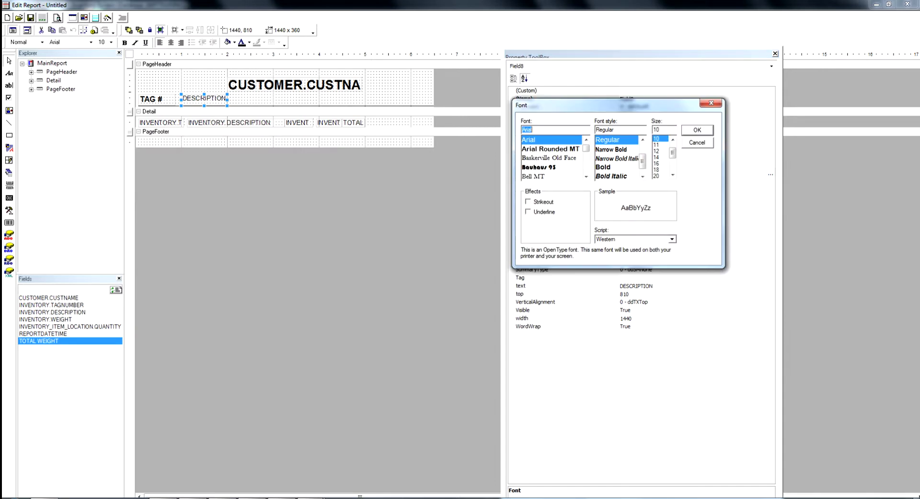
{"action": "left_click", "coordinate": [603, 167]}
{"action": "left_click", "coordinate": [657, 151]}
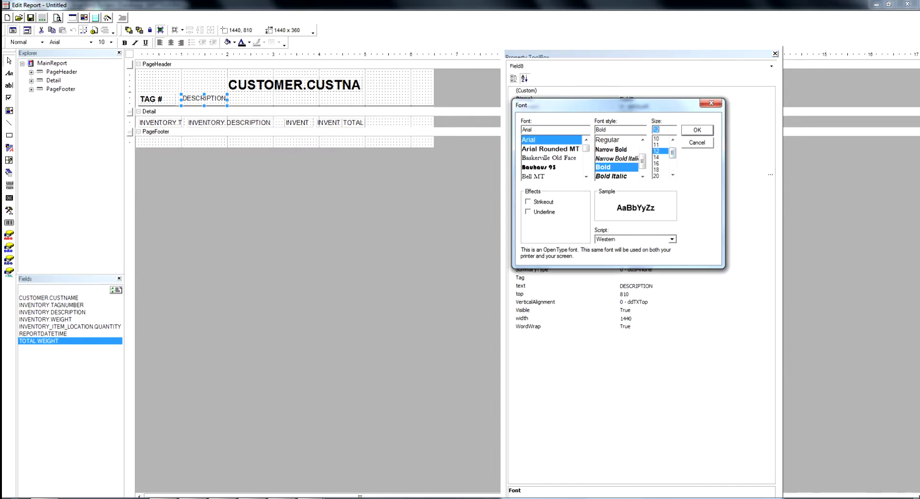
{"action": "left_click", "coordinate": [698, 129]}
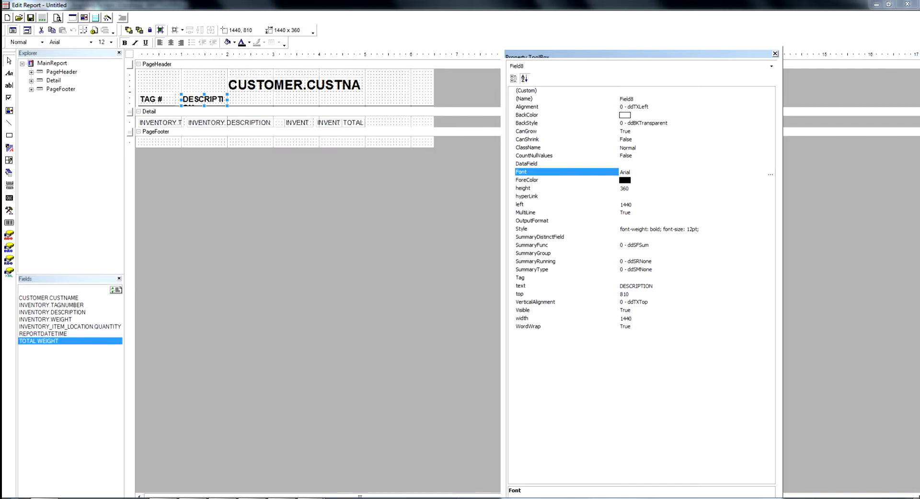
{"action": "mouse_move", "coordinate": [228, 99]}
{"action": "left_mouse_down"}
{"action": "mouse_move", "coordinate": [256, 98]}
{"action": "mouse_move", "coordinate": [232, 99]}
{"action": "left_mouse_up"}
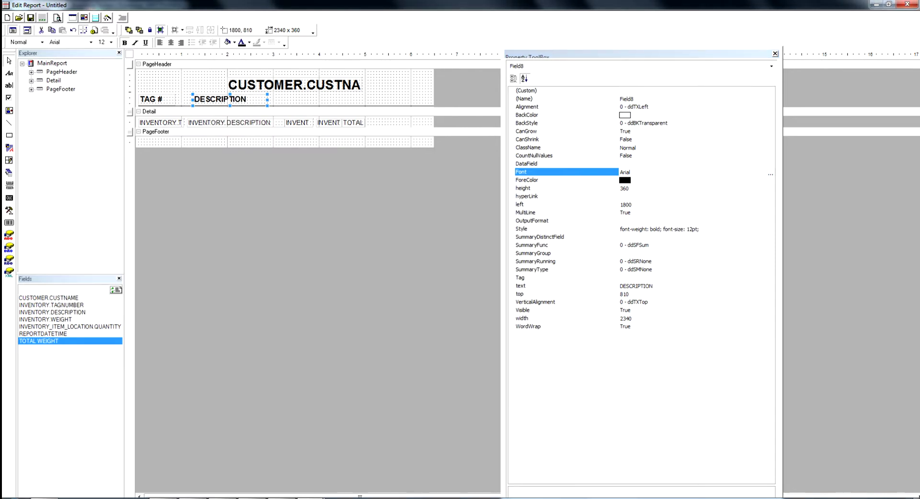
- Add a text field about 1170 x 270 above the weight column in the PageHeader, with the text WEIGHT
{"action": "left_click", "coordinate": [9, 85]}
{"action": "left_click_drag", "start_coordinate": [282, 97], "coordinate": [320, 106]}
{"action": "left_click", "coordinate": [629, 293]}
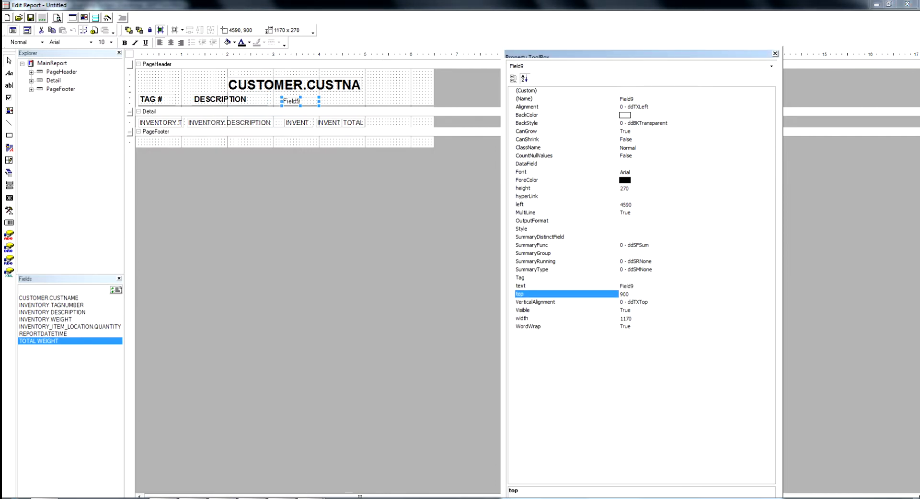
{"action": "key", "text": "Up"}
{"action": "key", "text": "BackSpace"}
{"action": "key", "text": "BackSpace"}
{"action": "key", "text": "BackSpace"}
{"action": "key", "text": "BackSpace"}
{"action": "key", "text": "BackSpace"}
{"action": "key", "text": "BackSpace"}
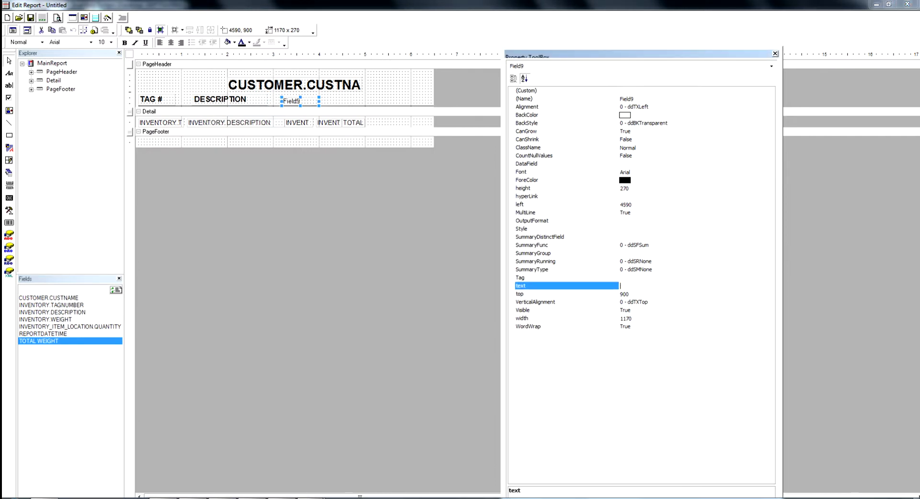
{"action": "type", "text": "WEIGHT"}
- Set the WEIGHT heading's font to Arial Bold, size 12
{"action": "left_click", "coordinate": [772, 179]}
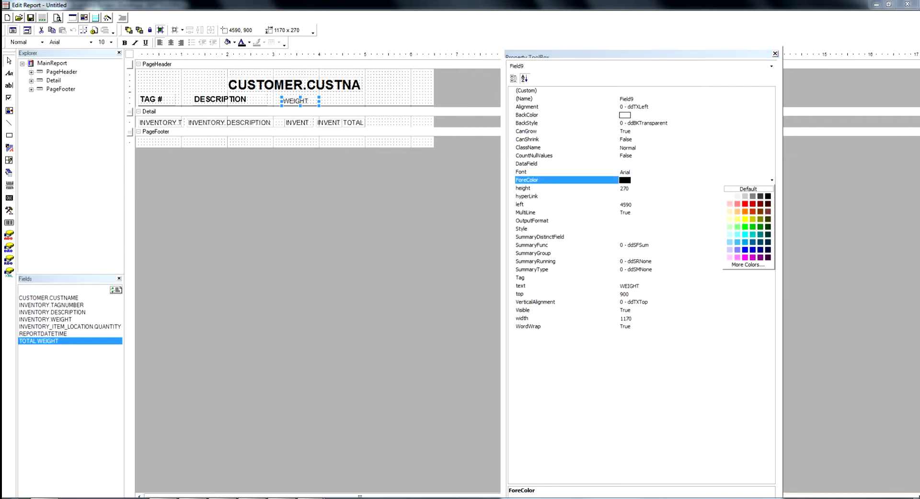
{"action": "key", "text": "Up"}
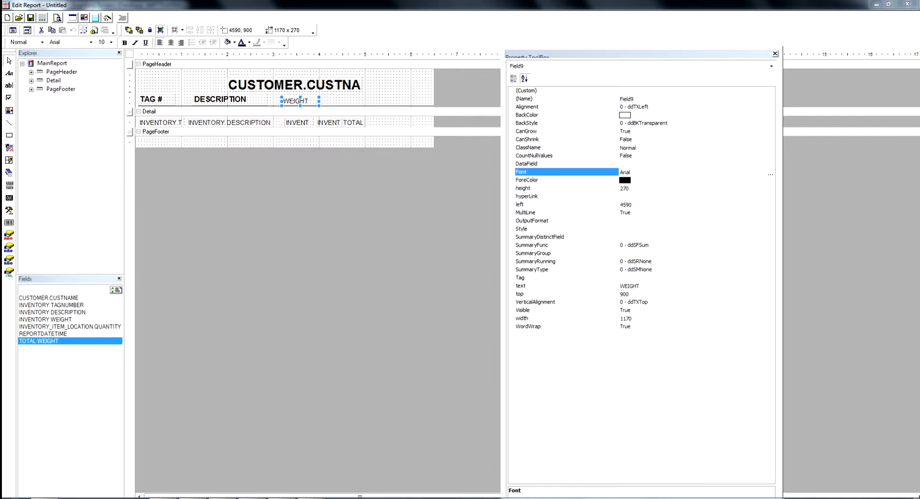
{"action": "key", "text": "Return"}
{"action": "left_click", "coordinate": [604, 167]}
{"action": "left_click", "coordinate": [657, 151]}
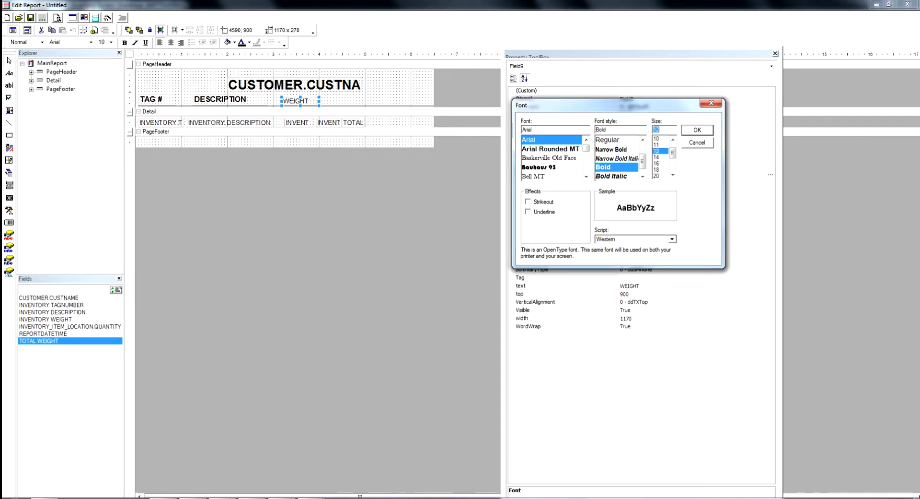
{"action": "left_click", "coordinate": [697, 130]}
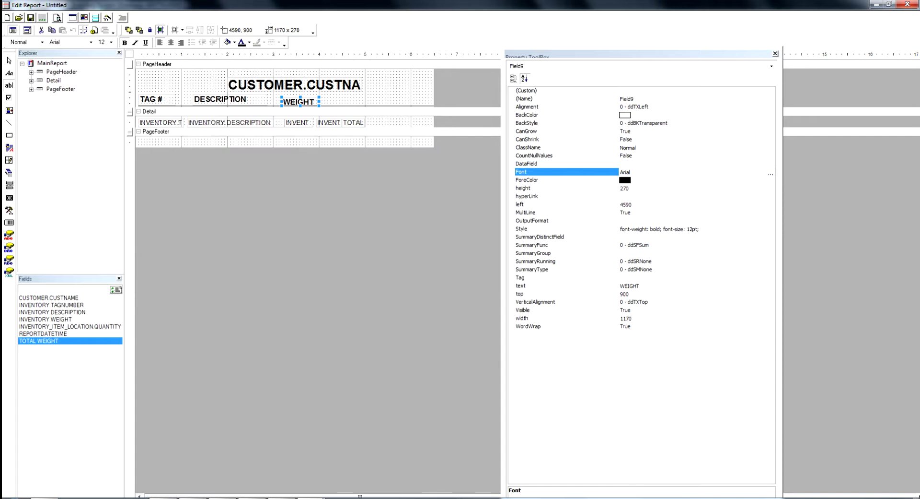
- Add a text field about 630 x 180 beside the WEIGHT heading, with the text QTY
{"action": "left_click_drag", "start_coordinate": [322, 98], "coordinate": [343, 103]}
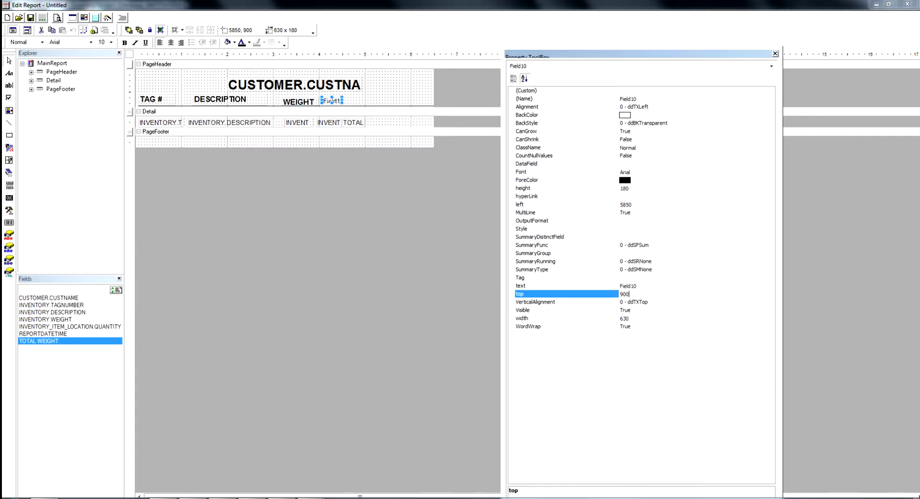
{"action": "left_click", "coordinate": [638, 285]}
{"action": "key", "text": "BackSpace"}
{"action": "key", "text": "BackSpace"}
{"action": "key", "text": "BackSpace"}
{"action": "key", "text": "BackSpace"}
{"action": "key", "text": "BackSpace"}
{"action": "key", "text": "BackSpace"}
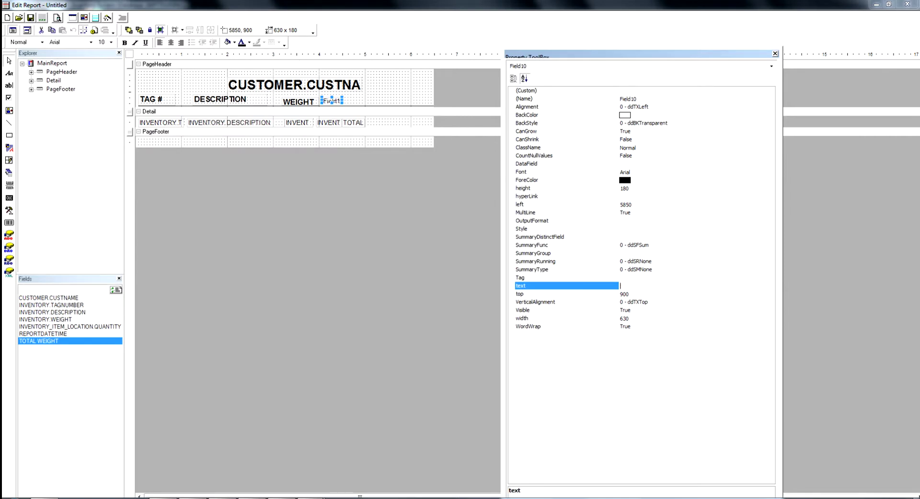
{"action": "type", "text": "QTY"}
- Set the QTY heading to Arial Bold, size 12, and increase the field's height to 270
{"action": "left_click", "coordinate": [566, 172]}
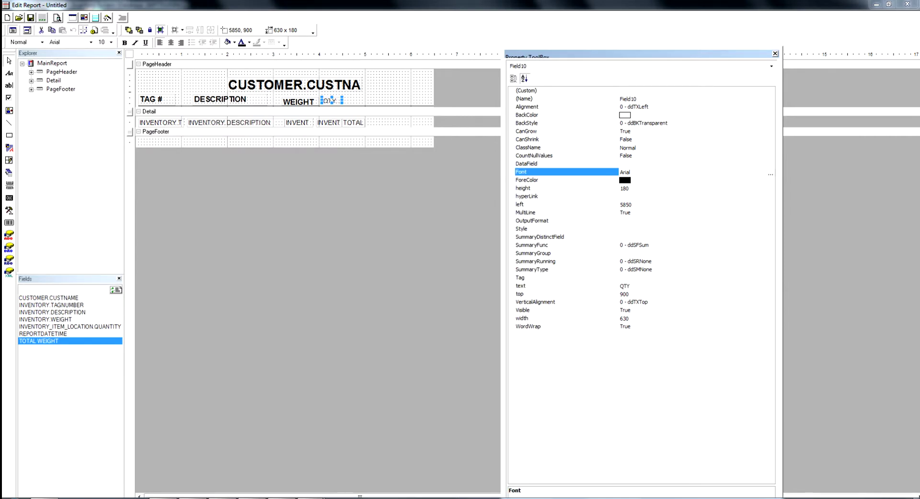
{"action": "left_click", "coordinate": [770, 174]}
{"action": "left_click", "coordinate": [616, 167]}
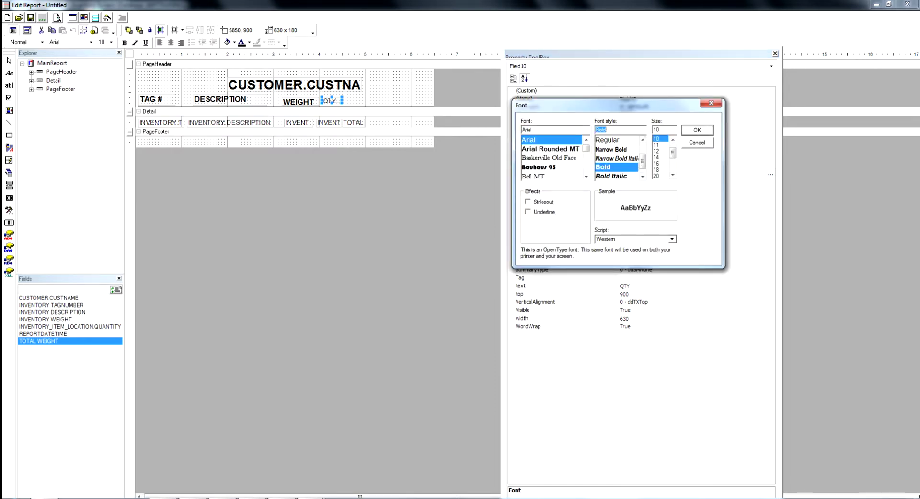
{"action": "left_click", "coordinate": [661, 150]}
{"action": "key", "text": "Return"}
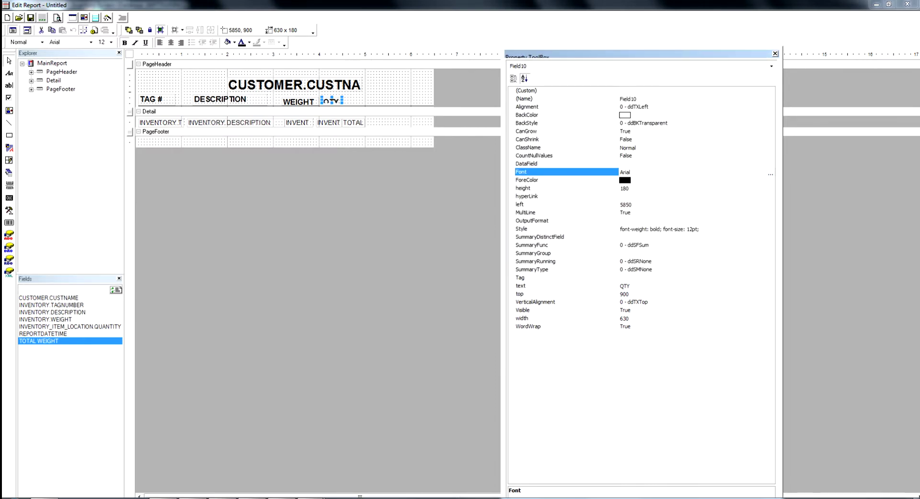
{"action": "left_click_drag", "start_coordinate": [332, 104], "coordinate": [331, 107]}
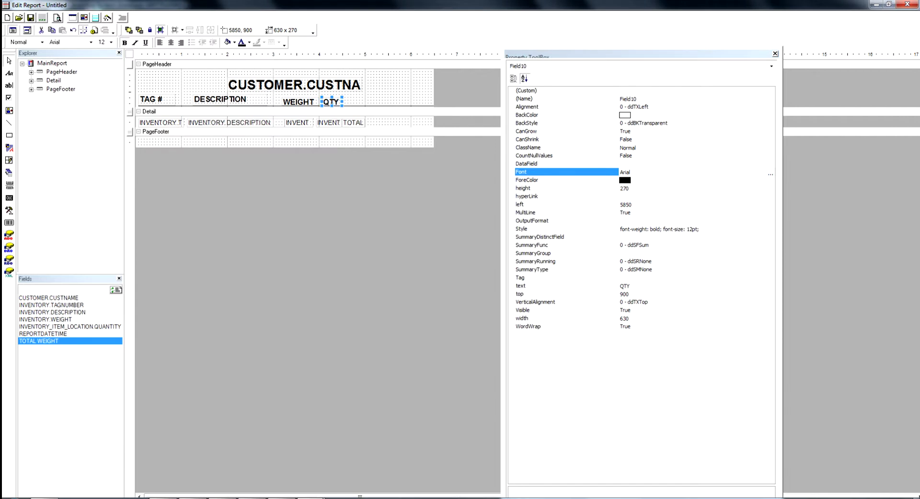
- Add a text field about 630 x 270 beside the QTY heading, with the text TOTAL WEIGHT
{"action": "left_click", "coordinate": [9, 85]}
{"action": "left_click_drag", "start_coordinate": [345, 97], "coordinate": [365, 105]}
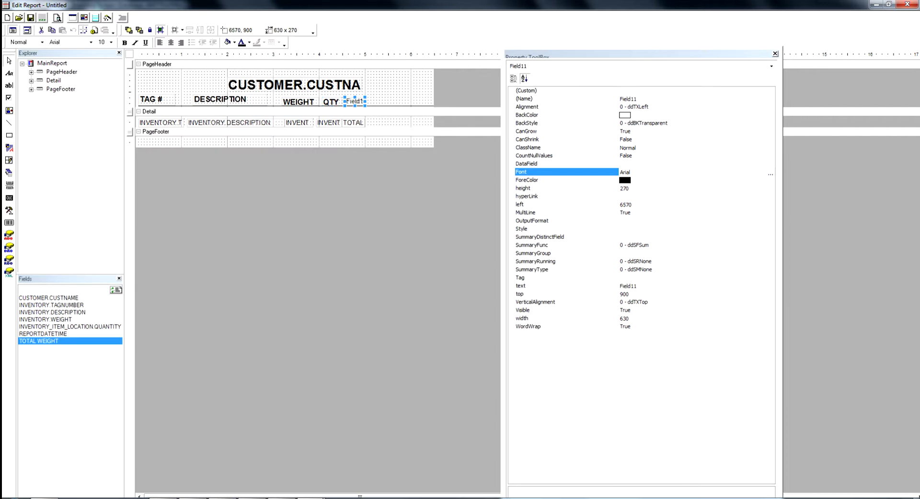
{"action": "left_click", "coordinate": [623, 285]}
{"action": "key", "text": "BackSpace"}
{"action": "key", "text": "BackSpace"}
{"action": "key", "text": "BackSpace"}
{"action": "key", "text": "BackSpace"}
{"action": "key", "text": "BackSpace"}
{"action": "key", "text": "BackSpace"}
{"action": "key", "text": "BackSpace"}
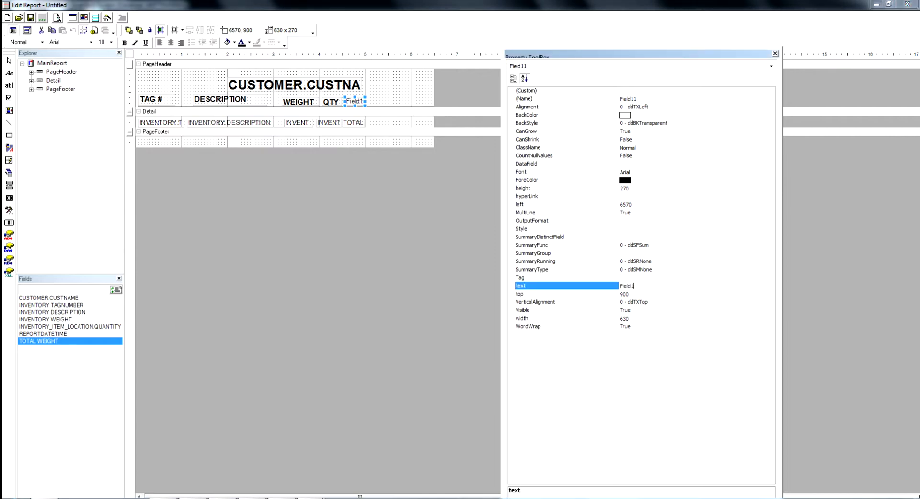
{"action": "type", "text": "TOTAL WEIGHT"}
- Set the TOTAL WEIGHT heading to Arial Bold, size 12, widen it to 1800, and check it in the report preview
{"action": "left_click", "coordinate": [566, 172]}
{"action": "left_click", "coordinate": [771, 174]}
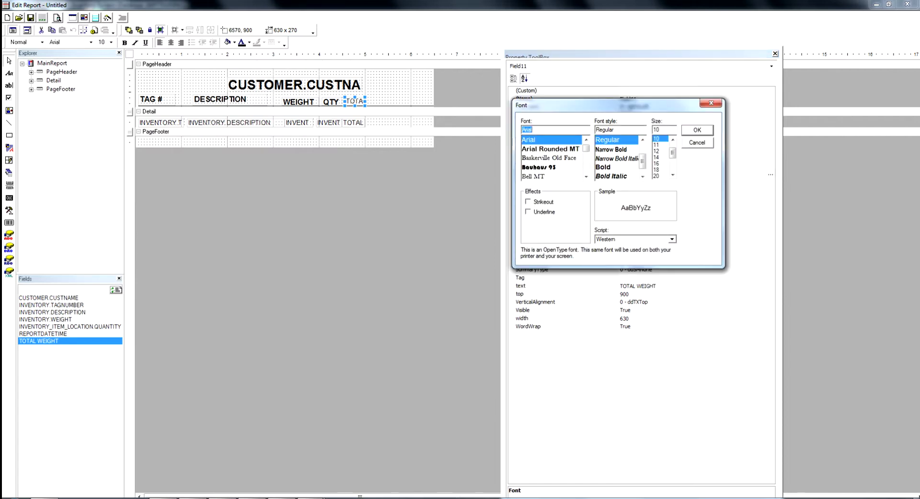
{"action": "left_click", "coordinate": [617, 166]}
{"action": "left_click", "coordinate": [656, 151]}
{"action": "left_click", "coordinate": [697, 130]}
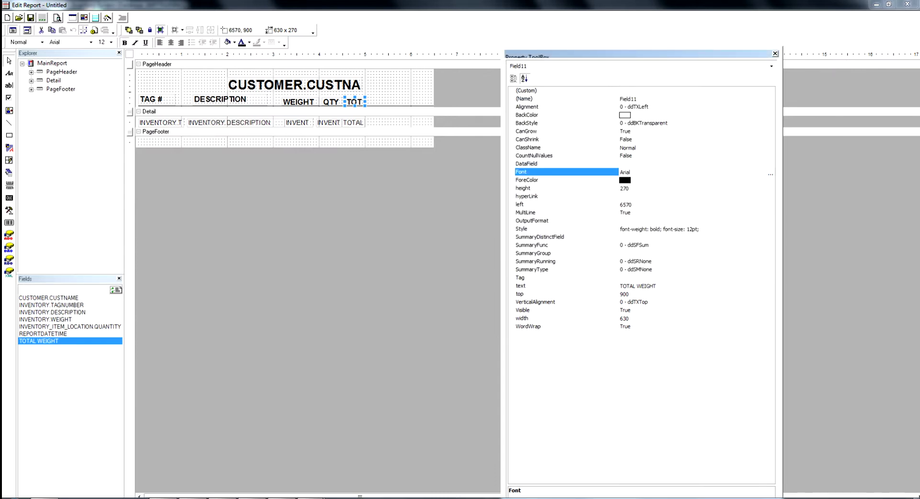
{"action": "left_click_drag", "start_coordinate": [365, 102], "coordinate": [402, 102]}
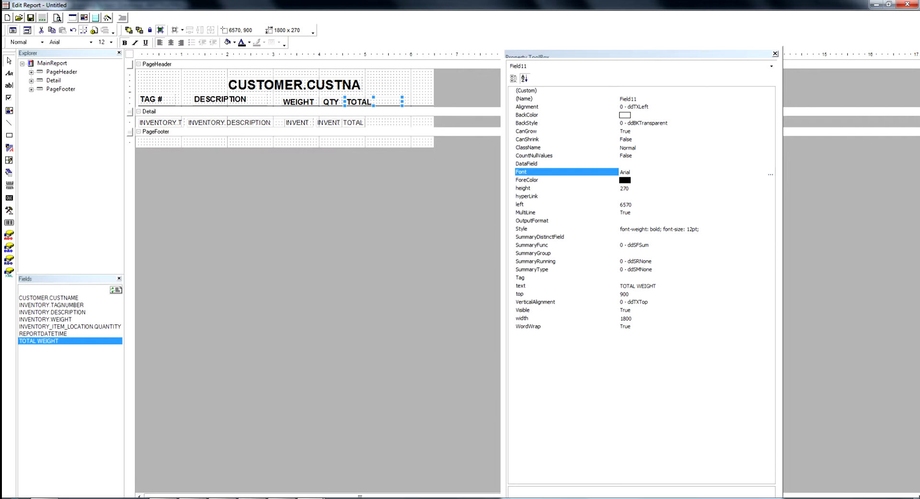
{"action": "left_click", "coordinate": [57, 17]}
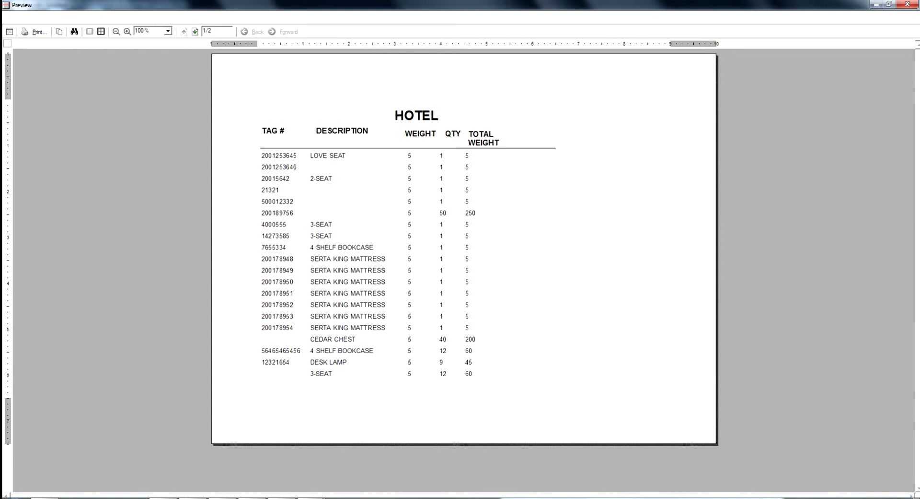
{"action": "left_click", "coordinate": [907, 4]}
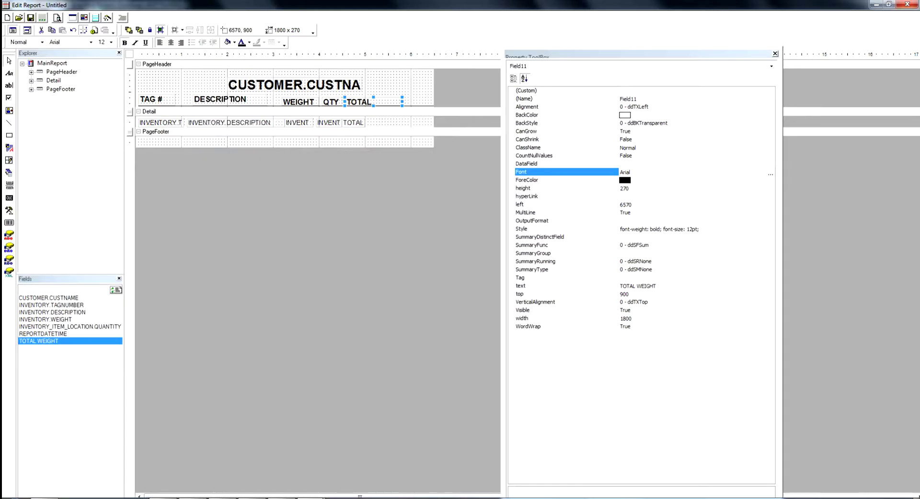
- Shift the WEIGHT and QTY headings toward DESCRIPTION and refit the TOTAL WEIGHT heading to left 6300 and width 2070
{"action": "left_click", "coordinate": [300, 101]}
{"action": "left_click_drag", "start_coordinate": [300, 102], "coordinate": [336, 102]}
{"action": "left_click", "coordinate": [331, 102]}
{"action": "left_click", "coordinate": [359, 102]}
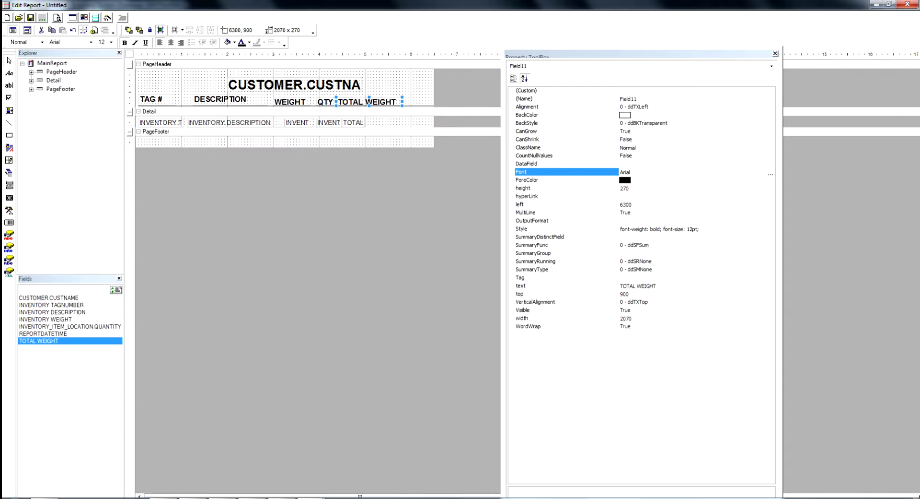
- Preview the report and move the customer name title up to top 90 in the PageHeader
{"action": "left_click", "coordinate": [57, 18]}
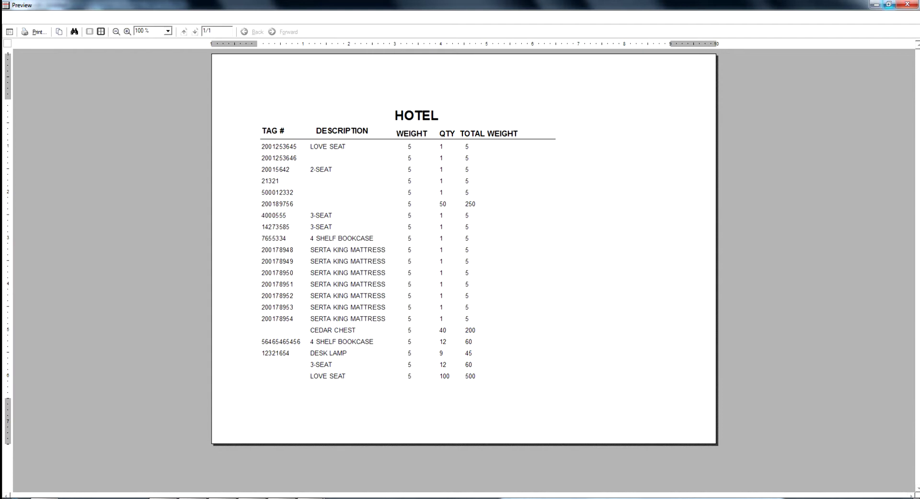
{"action": "left_click", "coordinate": [908, 4]}
{"action": "left_click_drag", "start_coordinate": [294, 85], "coordinate": [295, 79]}
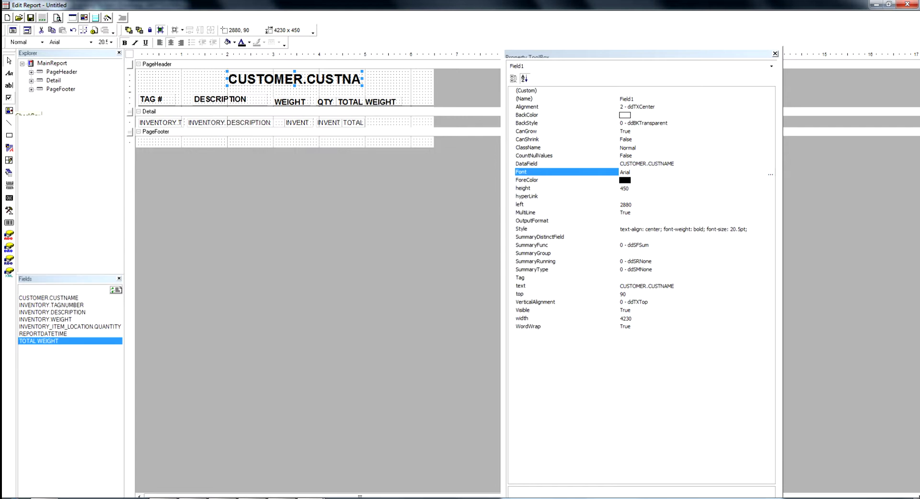
- Add a check box about 900 x 270 after the total weight field in the Detail section and preview the report
{"action": "left_click", "coordinate": [8, 97]}
{"action": "left_click_drag", "start_coordinate": [373, 119], "coordinate": [402, 127]}
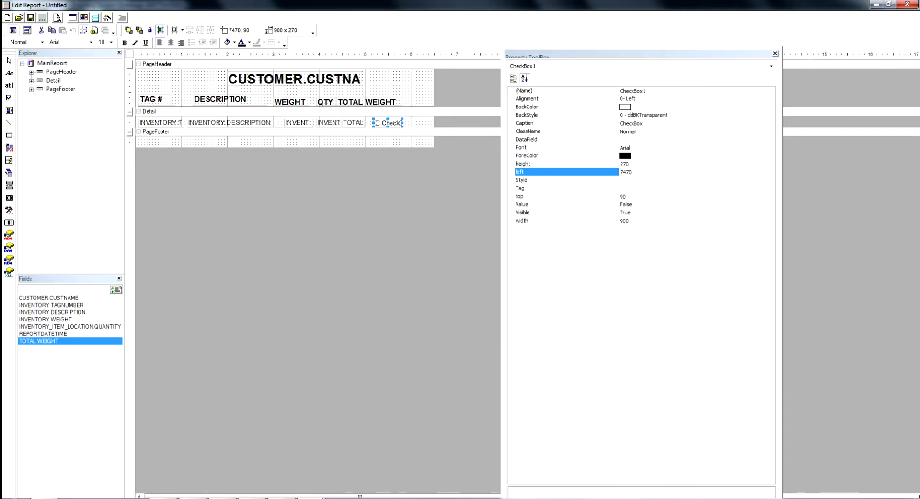
{"action": "left_click", "coordinate": [57, 18]}
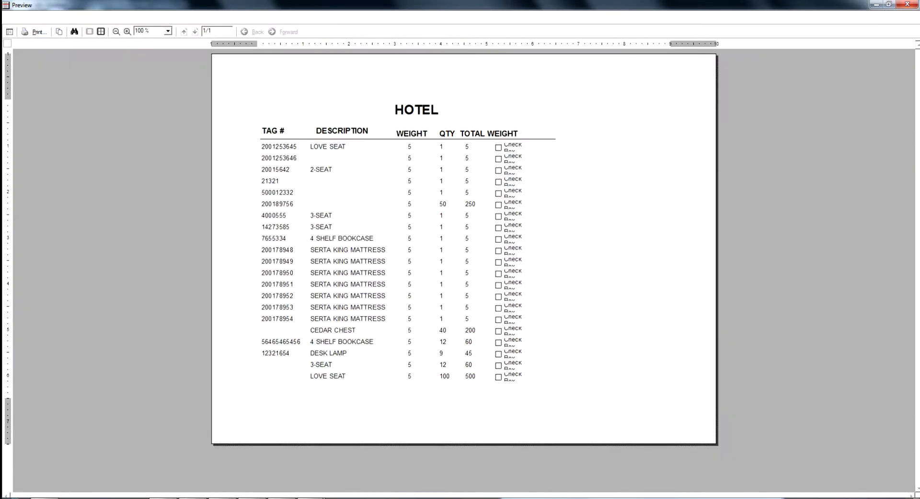
{"action": "left_click", "coordinate": [908, 4]}
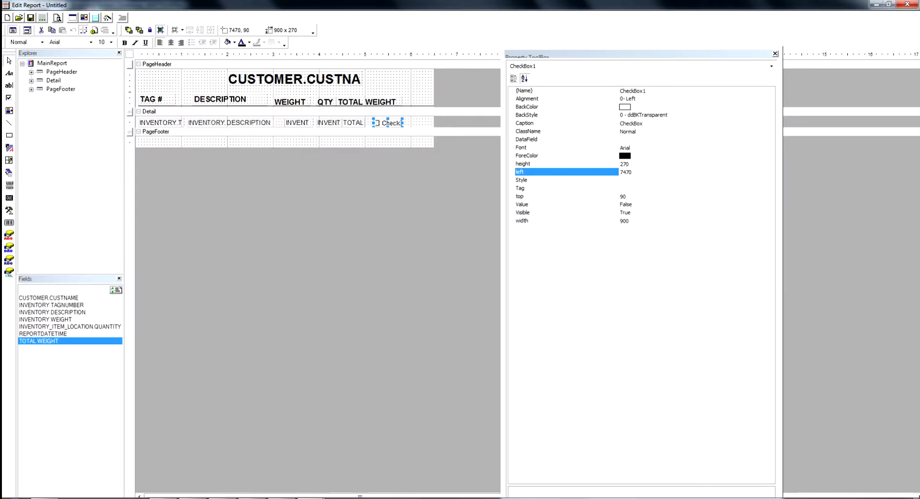
- Widen the Detail check box to 1350 so its caption fits, and preview the report
{"action": "left_click_drag", "start_coordinate": [402, 122], "coordinate": [417, 123]}
{"action": "left_click", "coordinate": [57, 18]}
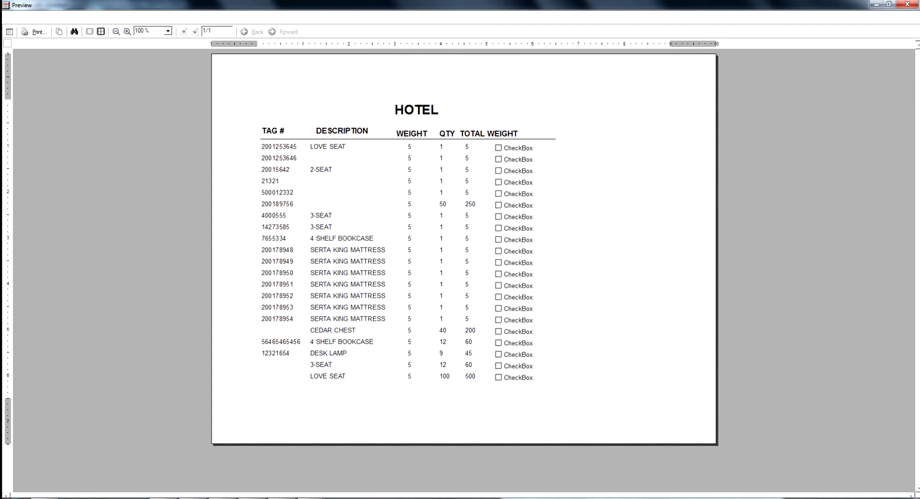
{"action": "left_click", "coordinate": [907, 4]}
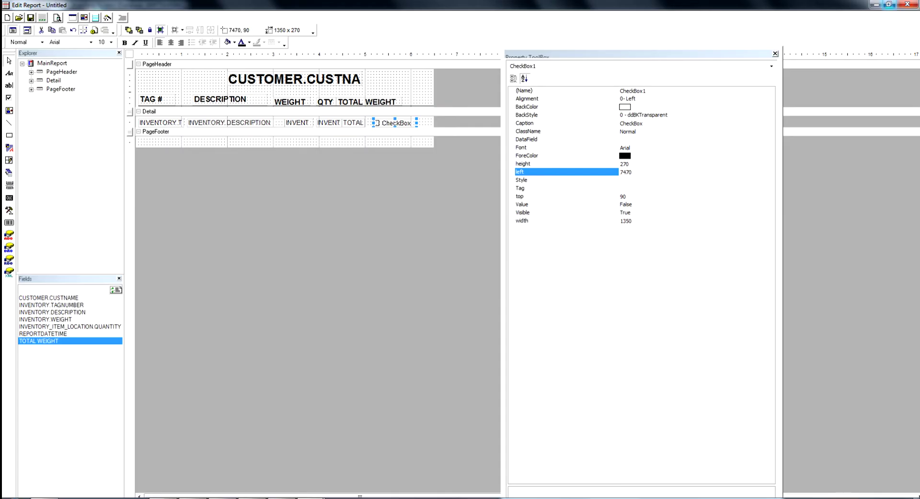
- Draw a horizontal line across the Detail section at y 270, from x 0 to x 9270
{"action": "left_click", "coordinate": [9, 123]}
{"action": "mouse_move", "coordinate": [135, 123]}
{"action": "left_mouse_down"}
{"action": "mouse_move", "coordinate": [442, 130]}
{"action": "mouse_move", "coordinate": [432, 124]}
{"action": "left_mouse_up"}
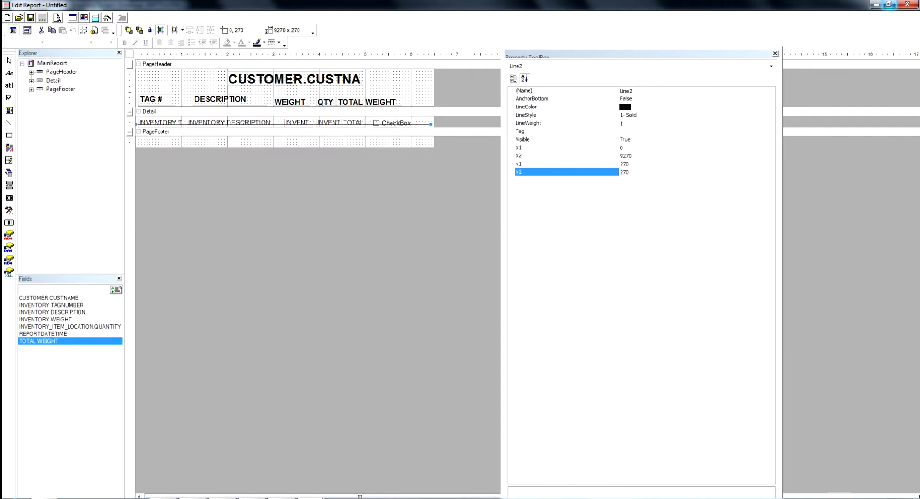
{"action": "left_click", "coordinate": [431, 131]}
- Insert a Report Header/Footer and collapse the empty PageFooter section
{"action": "right_click", "coordinate": [211, 131]}
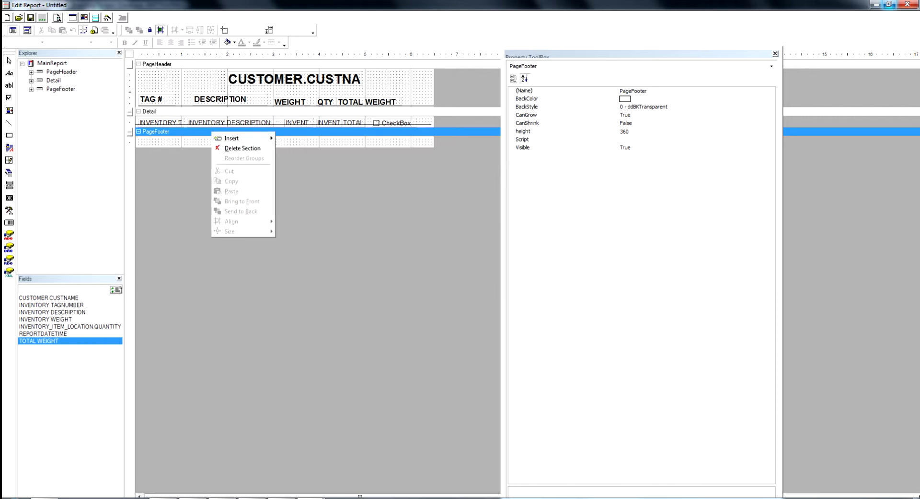
{"action": "mouse_move", "coordinate": [242, 138]}
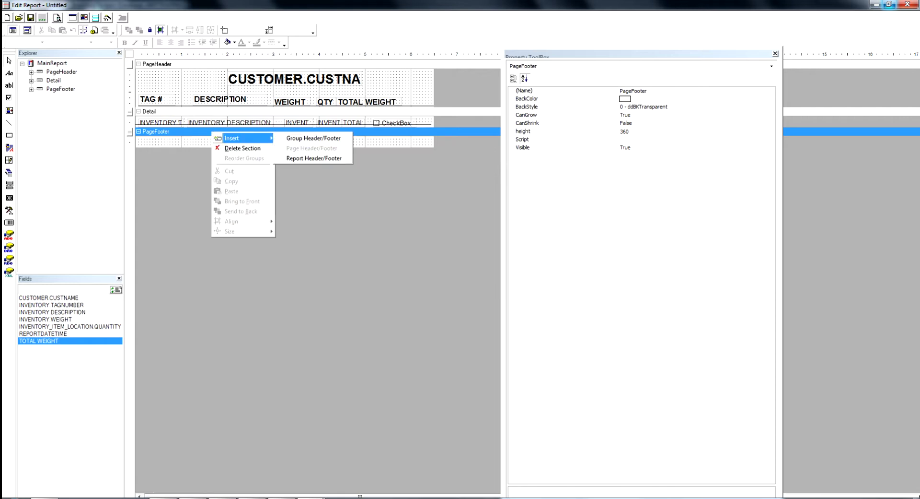
{"action": "left_click", "coordinate": [314, 159]}
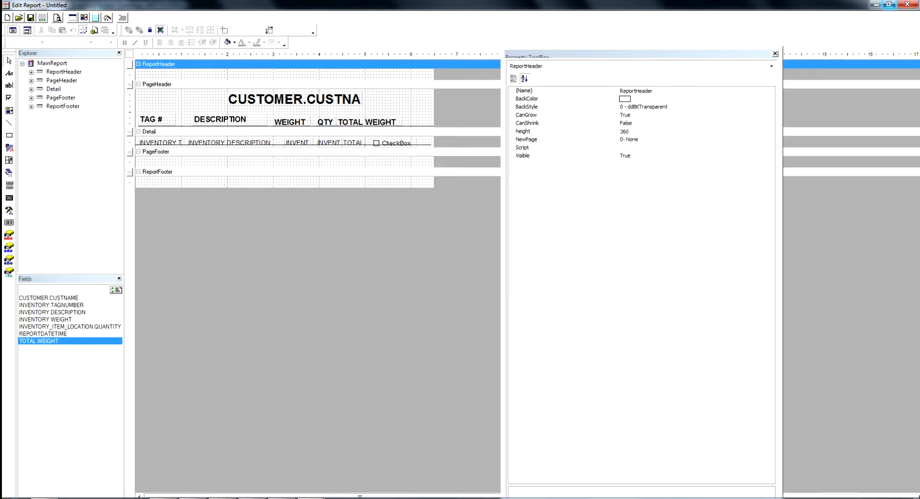
{"action": "left_click_drag", "start_coordinate": [307, 168], "coordinate": [307, 155]}
- Add a text field about 1170 x 180 in the ReportFooter at left 6480, with the text TOTAL WEIGHT
{"action": "left_click", "coordinate": [9, 85]}
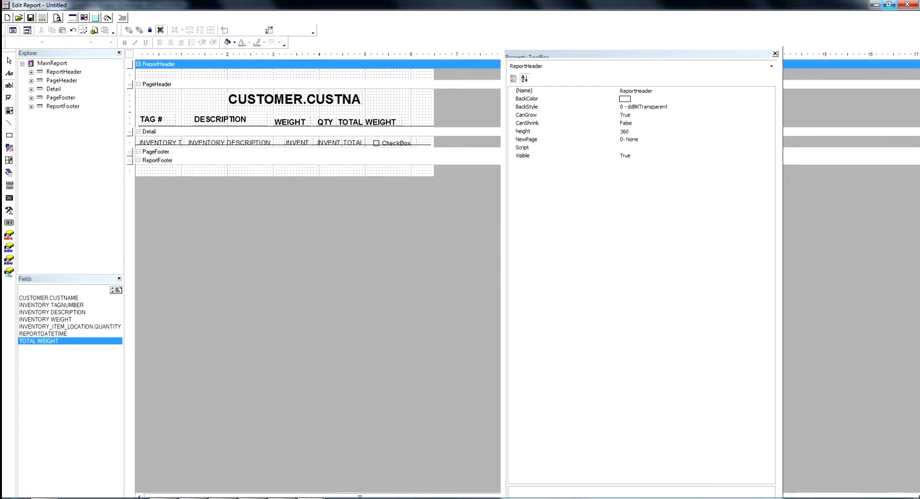
{"action": "left_click_drag", "start_coordinate": [342, 168], "coordinate": [380, 174]}
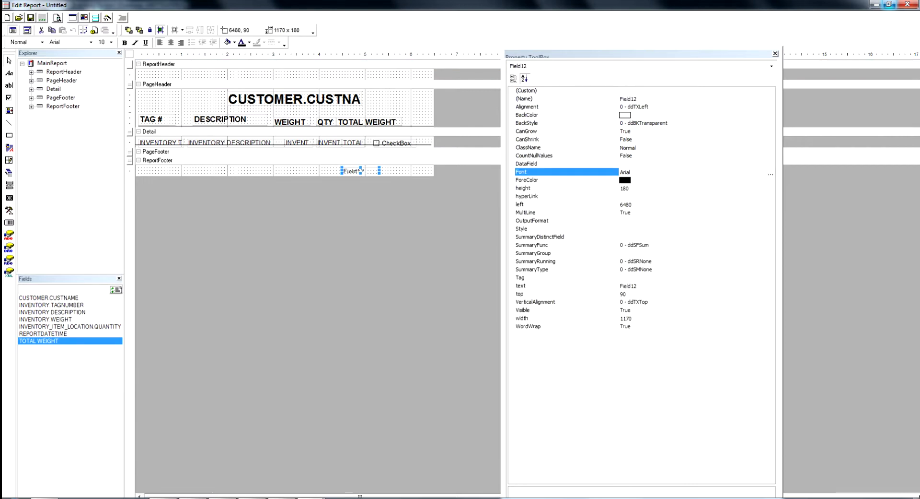
{"action": "left_click", "coordinate": [638, 286]}
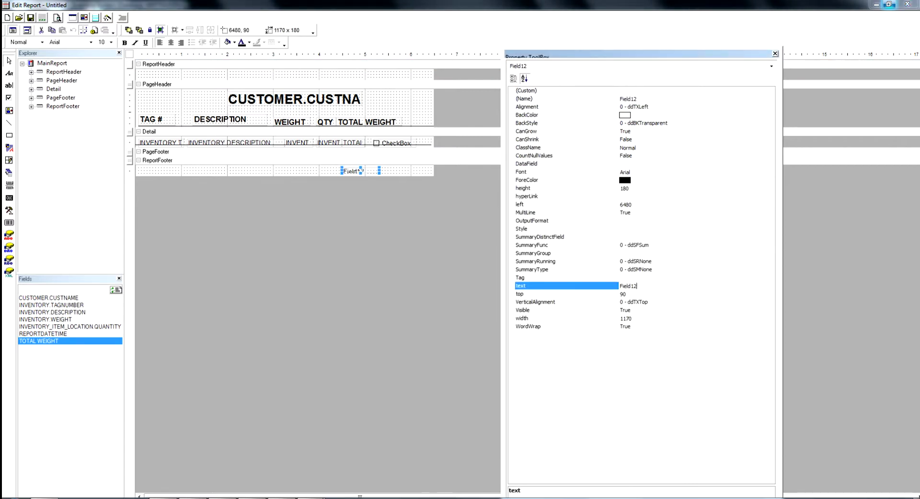
{"action": "key", "text": "BackSpace"}
{"action": "key", "text": "BackSpace"}
{"action": "key", "text": "BackSpace"}
{"action": "key", "text": "BackSpace"}
{"action": "key", "text": "BackSpace"}
{"action": "key", "text": "BackSpace"}
{"action": "type", "text": "TOTAL WEIGHT"}
- Set the ReportFooter's TOTAL WEIGHT label to Arial Bold, size 14.5
{"action": "left_click", "coordinate": [521, 171]}
{"action": "left_click", "coordinate": [771, 174]}
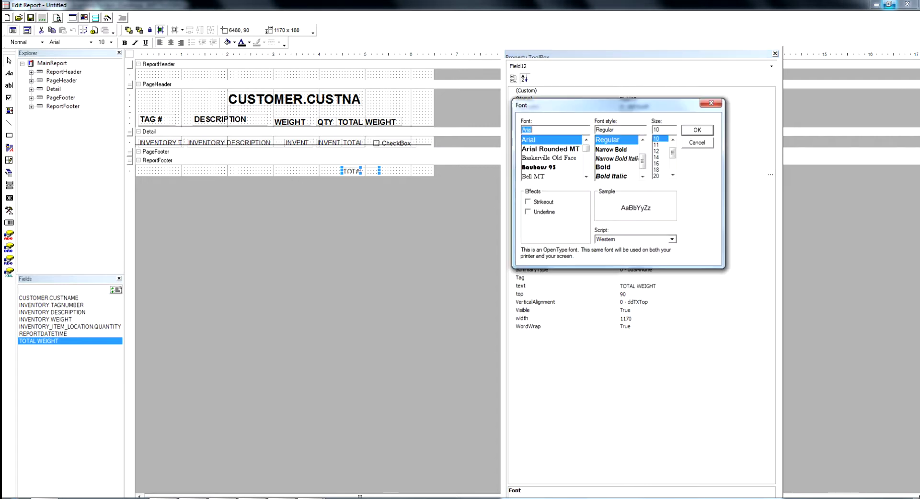
{"action": "left_click", "coordinate": [603, 166]}
{"action": "key", "text": "Tab"}
{"action": "type", "text": "14.5"}
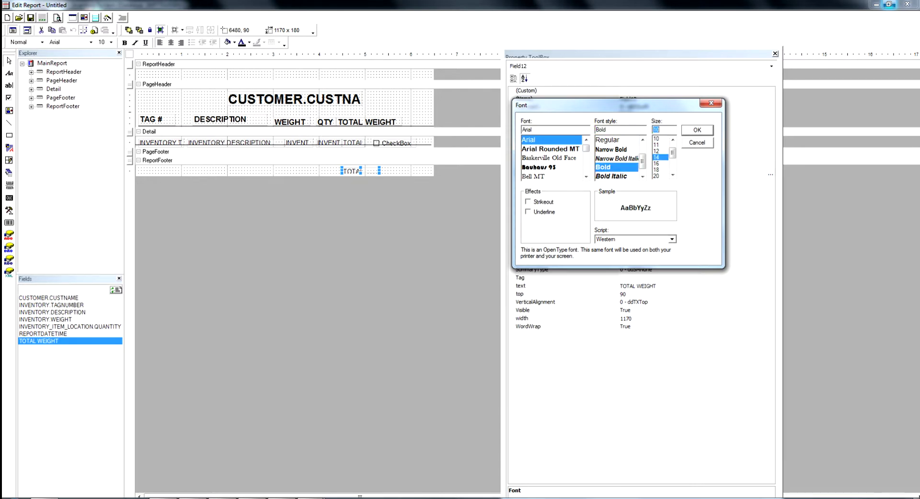
{"action": "key", "text": "Return"}
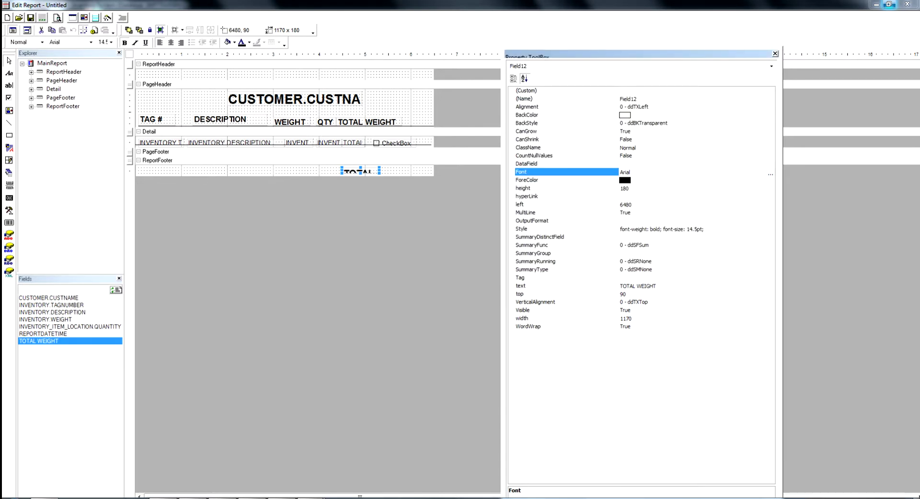
- Enlarge the ReportFooter's TOTAL WEIGHT label to 2790 x 270 with its left edge at 4860
{"action": "left_click_drag", "start_coordinate": [342, 171], "coordinate": [319, 172]}
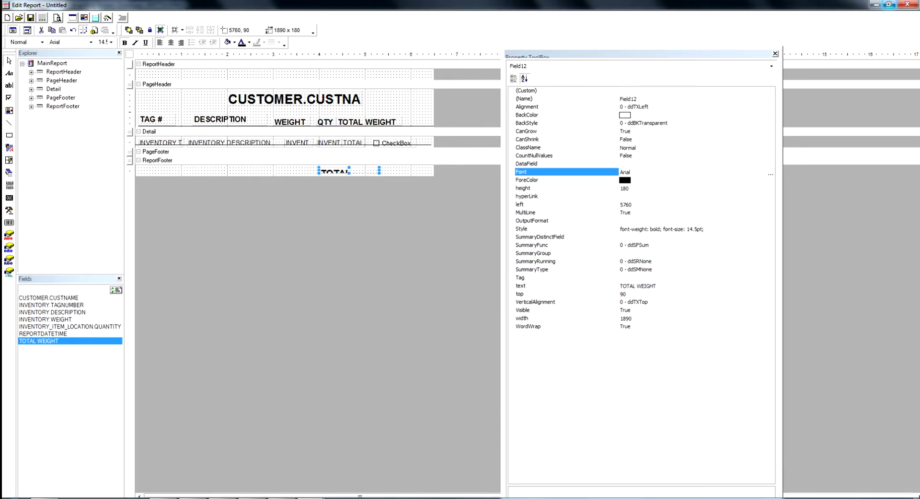
{"action": "key", "text": "shift+Down"}
{"action": "left_click_drag", "start_coordinate": [317, 171], "coordinate": [290, 171]}
{"action": "left_click", "coordinate": [336, 172]}
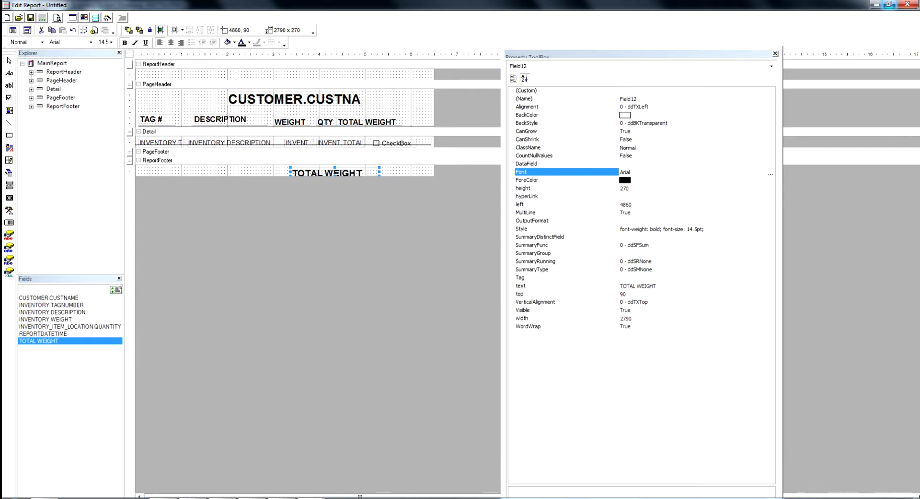
- Place the TOTAL WEIGHT data field in the ReportFooter at 7740, 0, with SummaryRunning ddSRAll and SummaryType ddSMGrandTotal
{"action": "left_click_drag", "start_coordinate": [430, 166], "coordinate": [382, 175]}
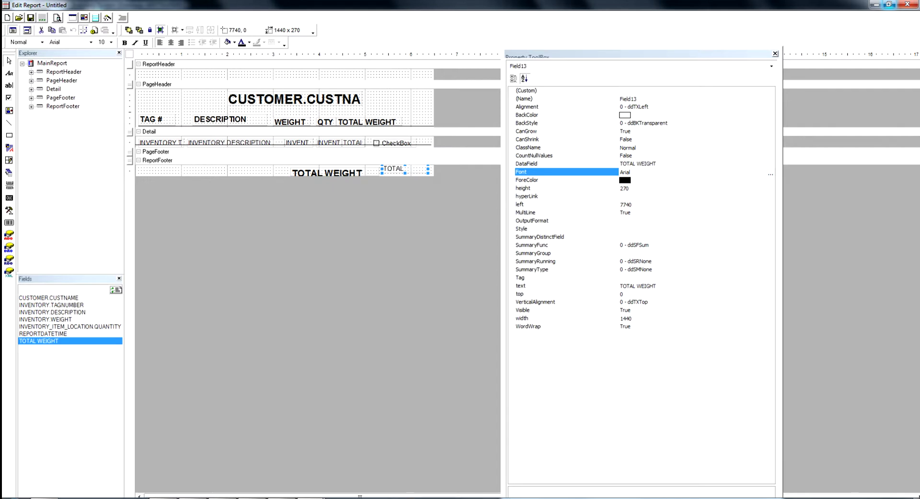
{"action": "left_click", "coordinate": [535, 261]}
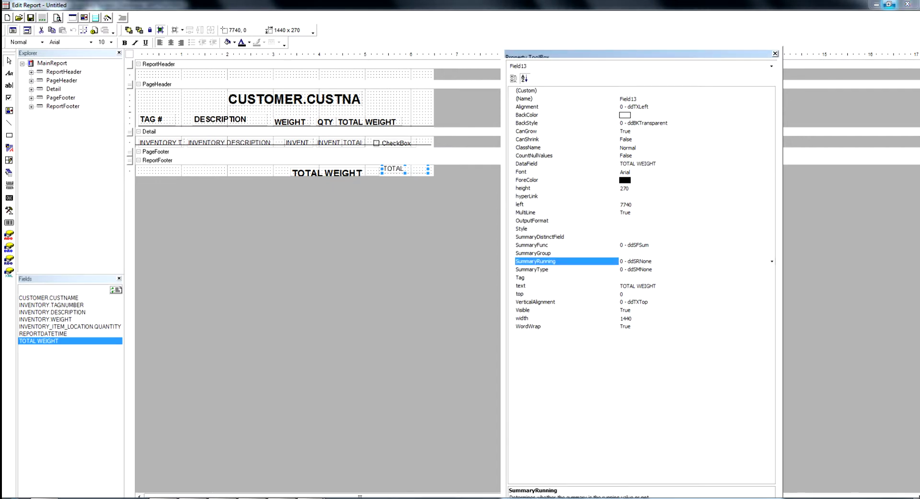
{"action": "key", "text": "alt+Down"}
{"action": "key", "text": "Down"}
{"action": "key", "text": "Down"}
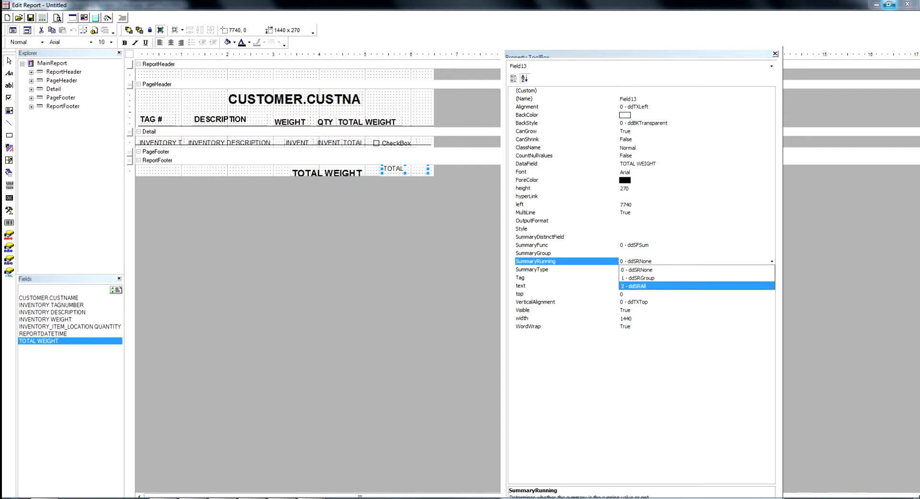
{"action": "key", "text": "Return"}
{"action": "key", "text": "Down"}
{"action": "key", "text": "alt+Down"}
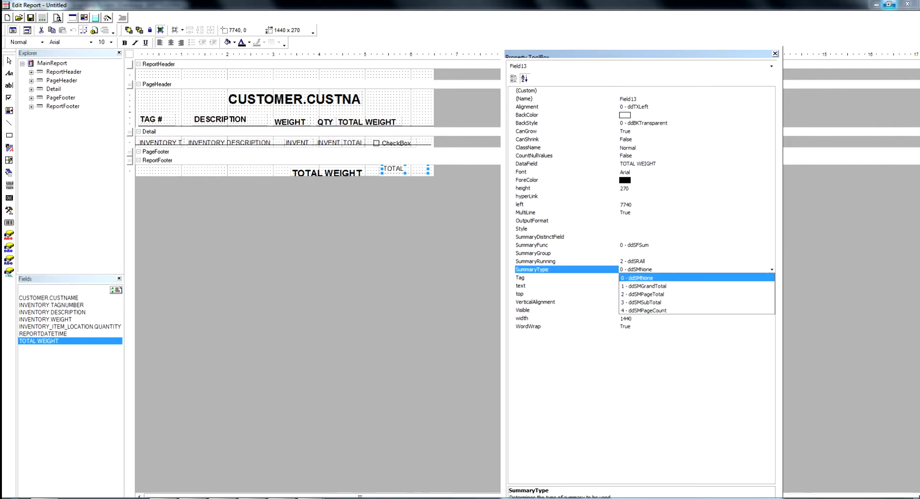
{"action": "key", "text": "Down"}
{"action": "key", "text": "Return"}
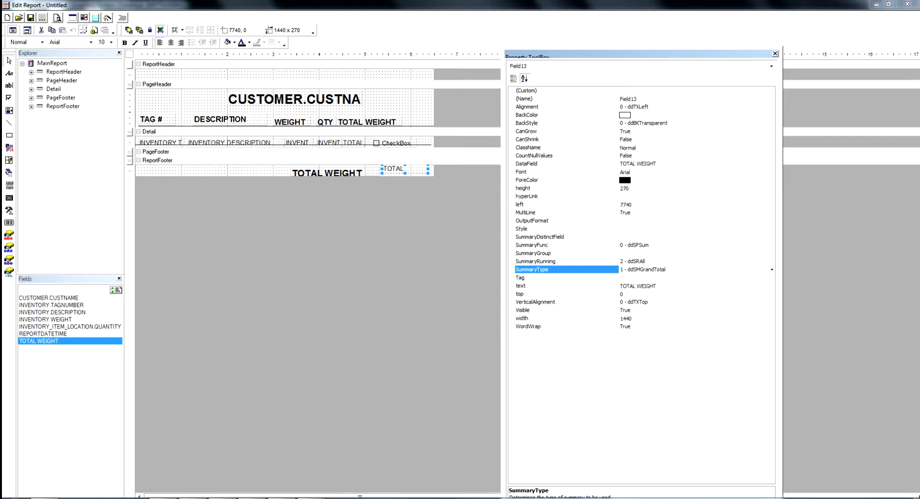
- Preview the report and check the total weight footer on page 2
{"action": "left_click", "coordinate": [57, 17]}
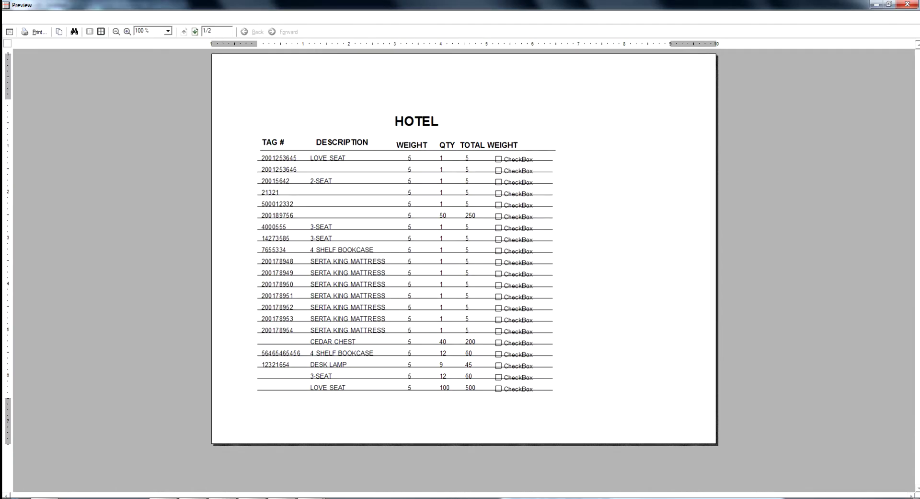
{"action": "left_click", "coordinate": [194, 31]}
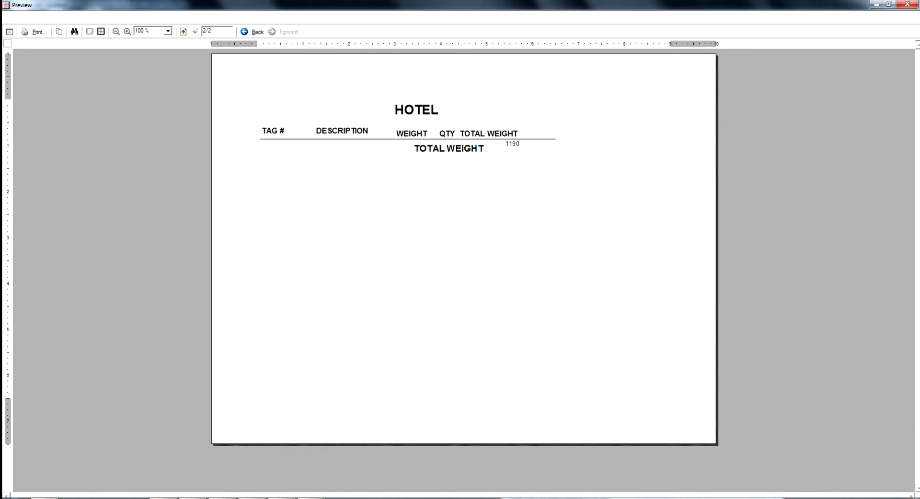
{"action": "left_click", "coordinate": [907, 5]}
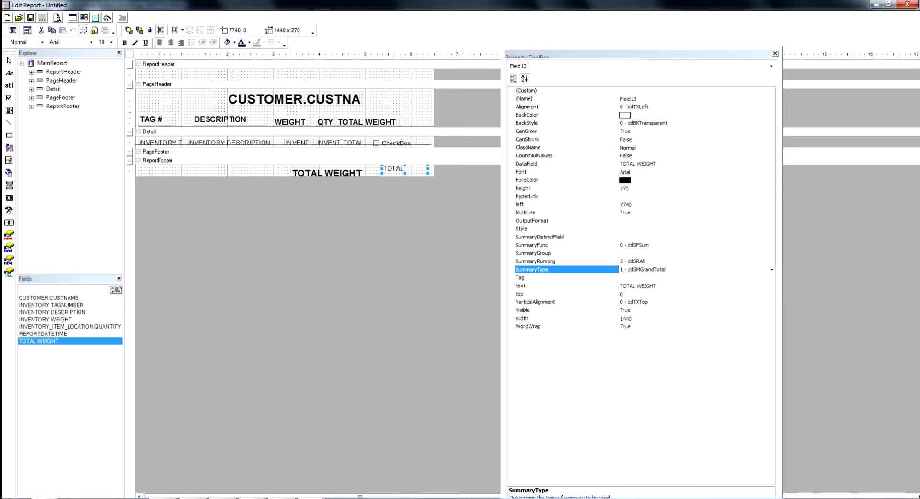
- Delete the horizontal line from the Detail section and preview both pages of the report
{"action": "left_click", "coordinate": [283, 144]}
{"action": "key", "text": "Delete"}
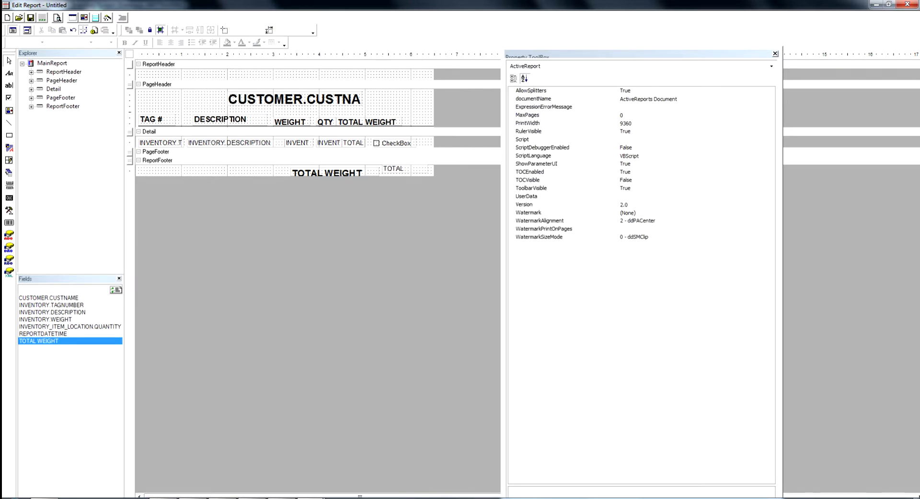
{"action": "left_click", "coordinate": [57, 18]}
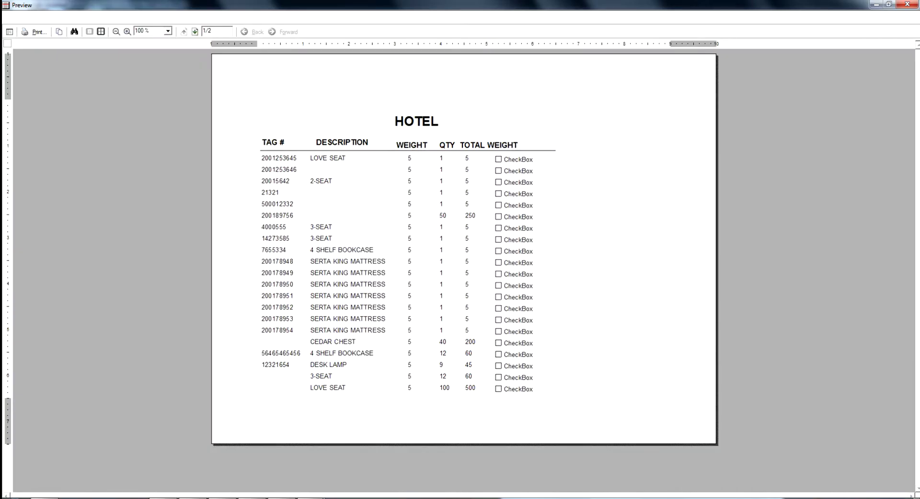
{"action": "left_click", "coordinate": [194, 32]}
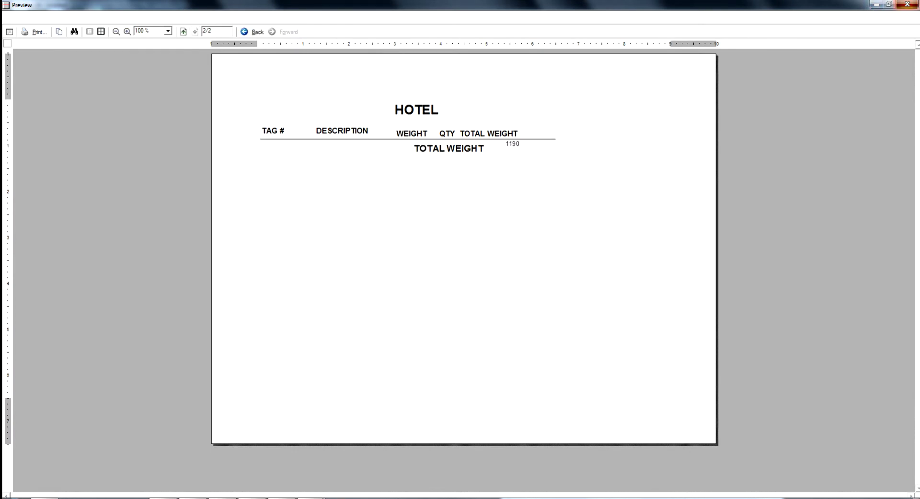
{"action": "left_click", "coordinate": [908, 4]}
- Lower the ReportFooter's TOTAL WEIGHT data field to top 90 and check its alignment with the label in the preview
{"action": "left_click", "coordinate": [393, 168]}
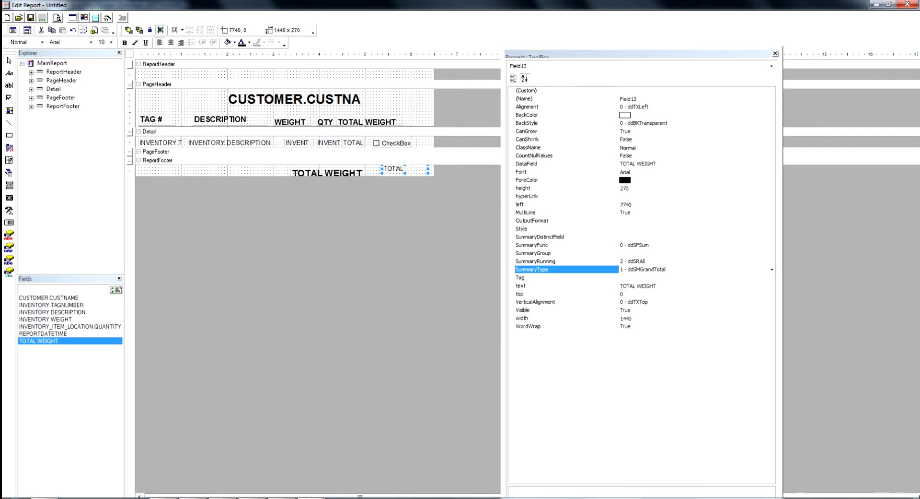
{"action": "key", "text": "Down"}
{"action": "left_click", "coordinate": [57, 17]}
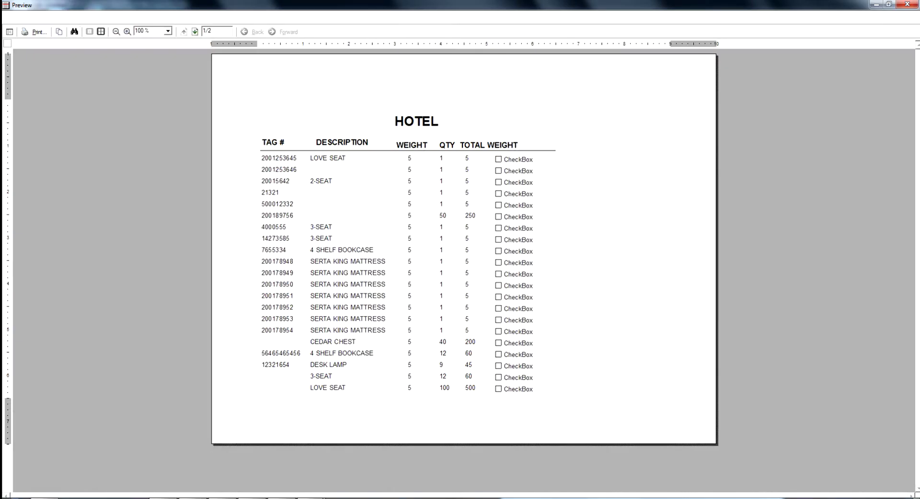
{"action": "left_click", "coordinate": [195, 32]}
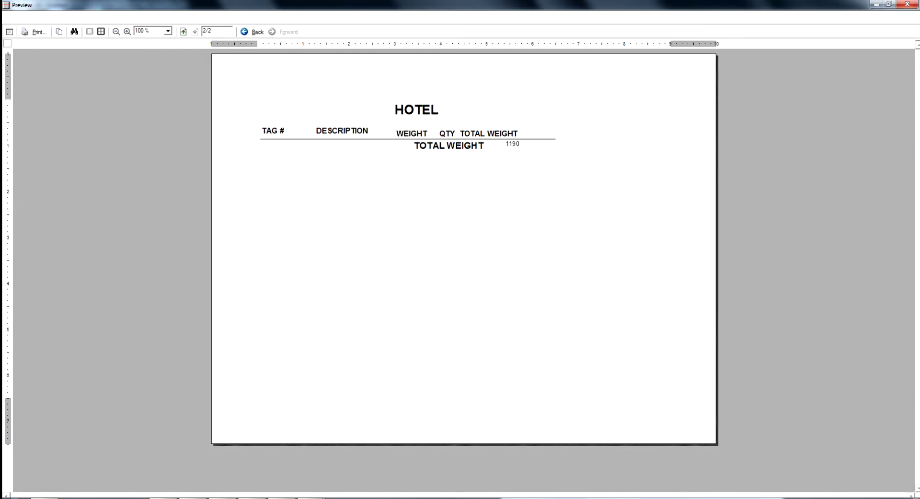
{"action": "left_click", "coordinate": [908, 5]}
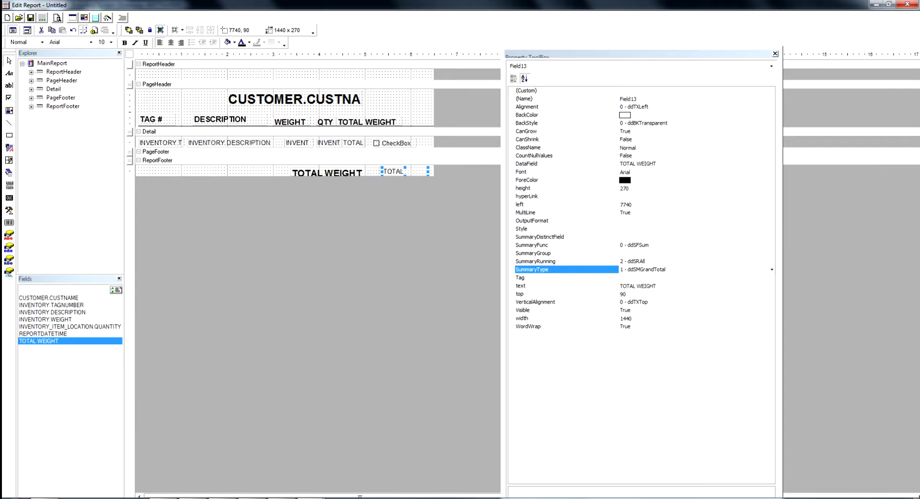
- Collapse the empty ReportHeader section and add INVENTORY.IMAGELOCATION to the report data's used fields
{"action": "left_click_drag", "start_coordinate": [316, 84], "coordinate": [316, 68]}
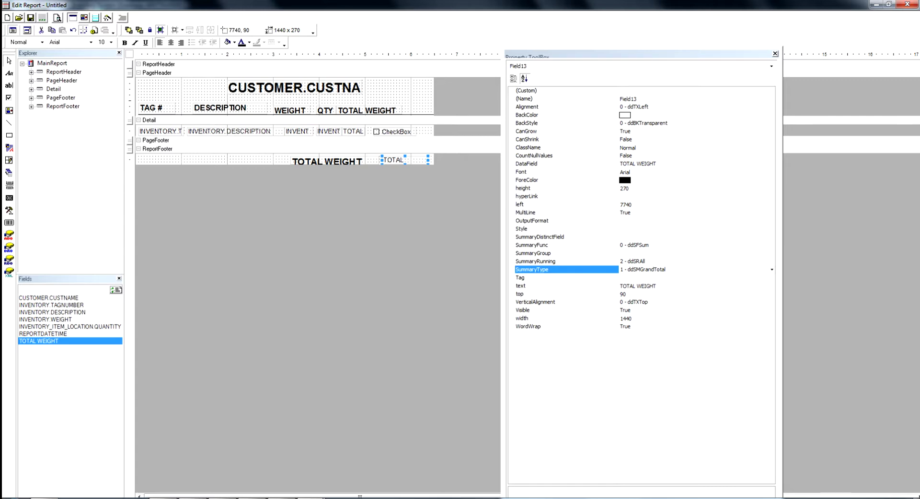
{"action": "left_click", "coordinate": [72, 17]}
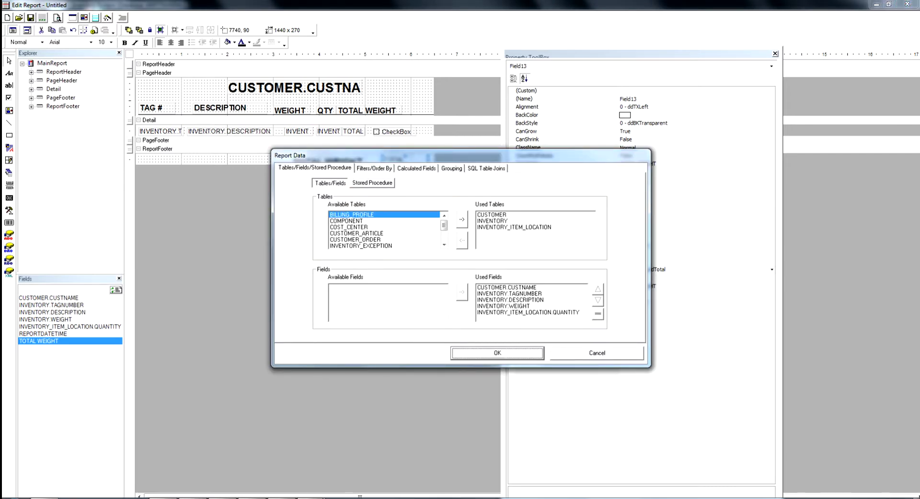
{"action": "left_click", "coordinate": [492, 221]}
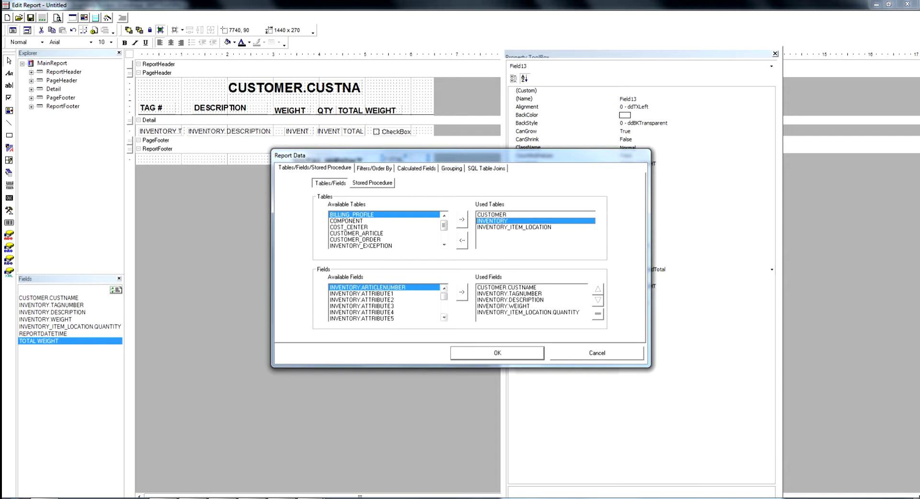
{"action": "left_click_drag", "start_coordinate": [444, 295], "coordinate": [444, 300]}
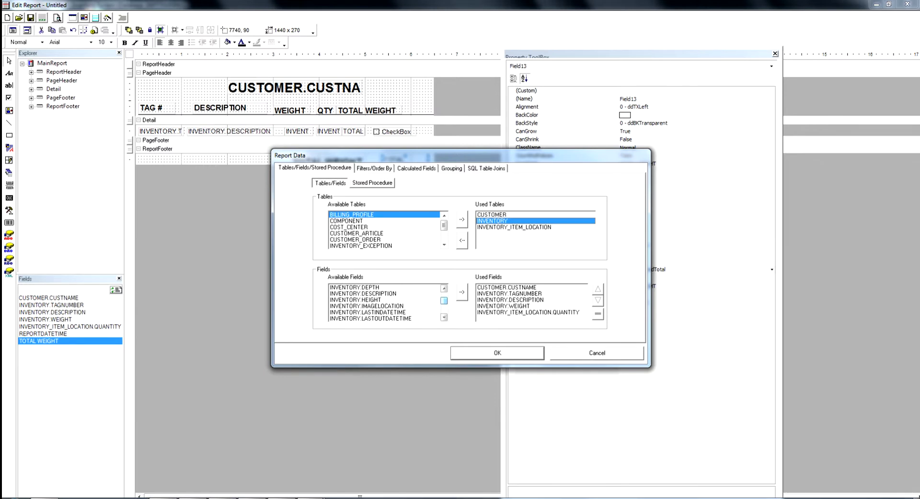
{"action": "left_click", "coordinate": [367, 306]}
{"action": "left_click", "coordinate": [462, 292]}
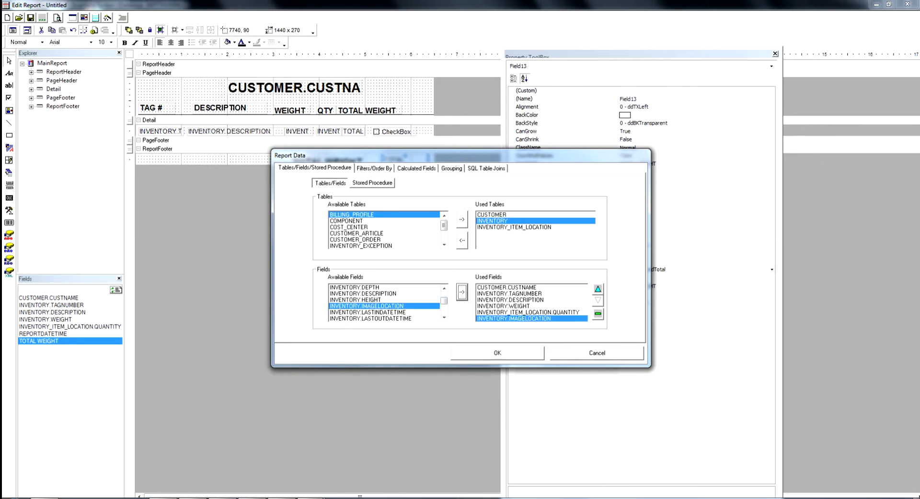
{"action": "key", "text": "Return"}
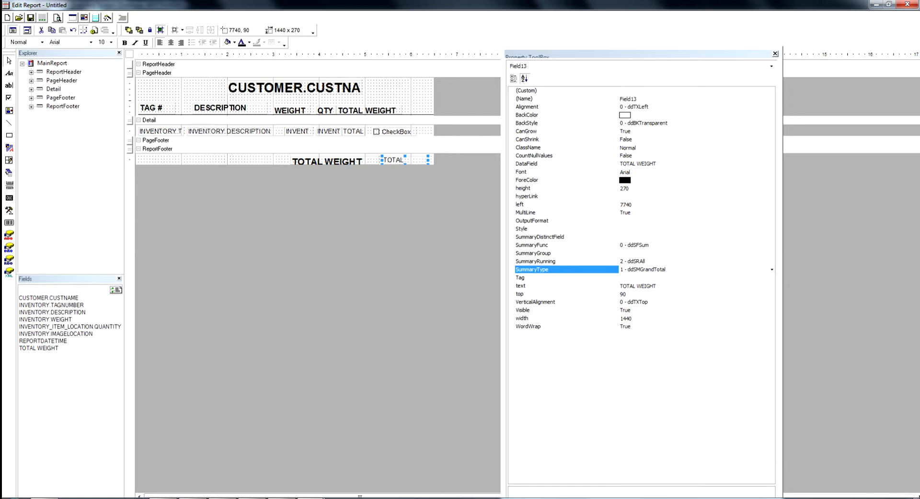
- Delete the Detail check box and move the TOTAL WEIGHT, quantity and weight fields to left 8370, 7380 and 6300
{"action": "left_click", "coordinate": [394, 131]}
{"action": "key", "text": "Delete"}
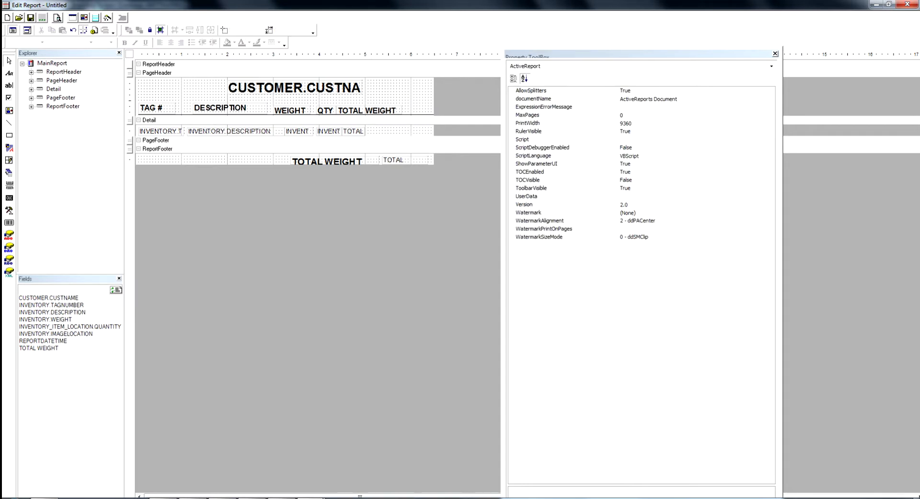
{"action": "left_click_drag", "start_coordinate": [354, 131], "coordinate": [414, 132]}
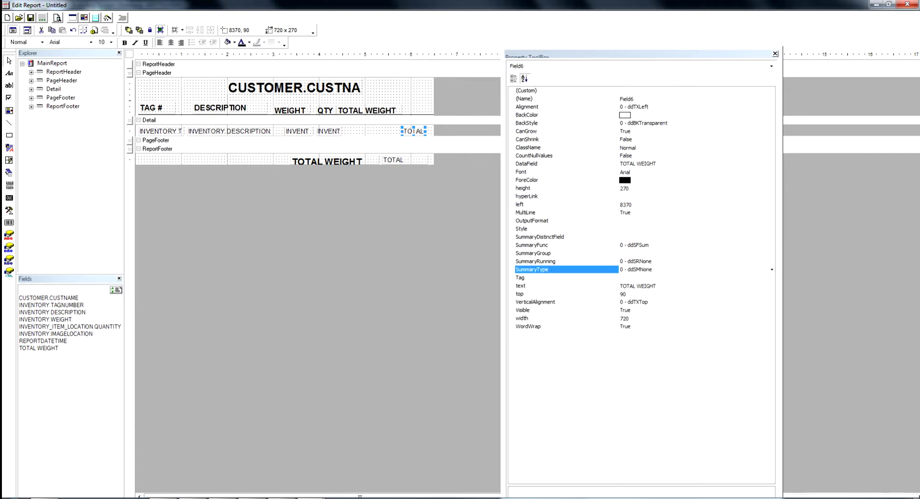
{"action": "left_click_drag", "start_coordinate": [329, 130], "coordinate": [382, 130]}
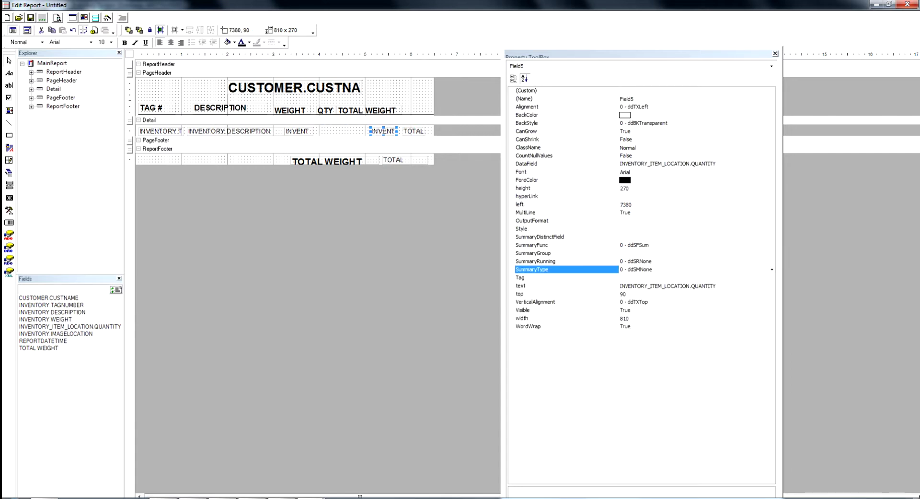
{"action": "left_click", "coordinate": [298, 131]}
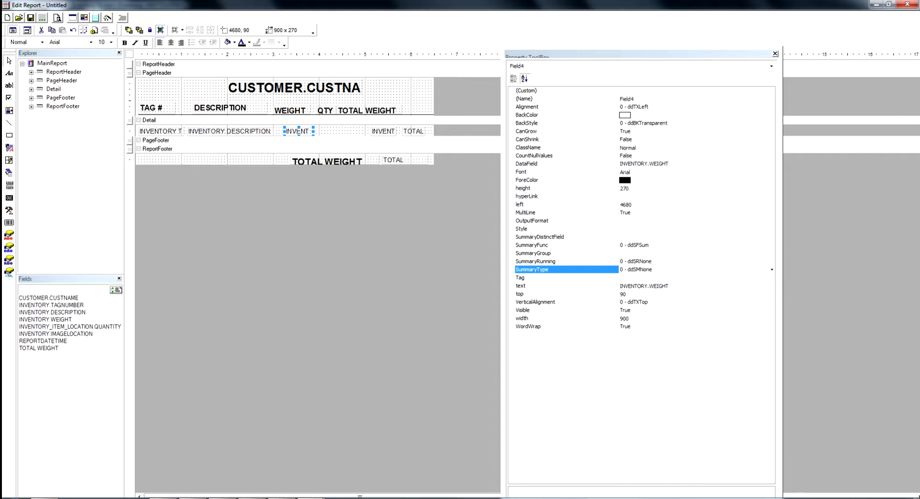
{"action": "left_click_drag", "start_coordinate": [298, 131], "coordinate": [350, 131]}
{"action": "key", "text": "shift+Up"}
{"action": "key", "text": "shift+Down"}
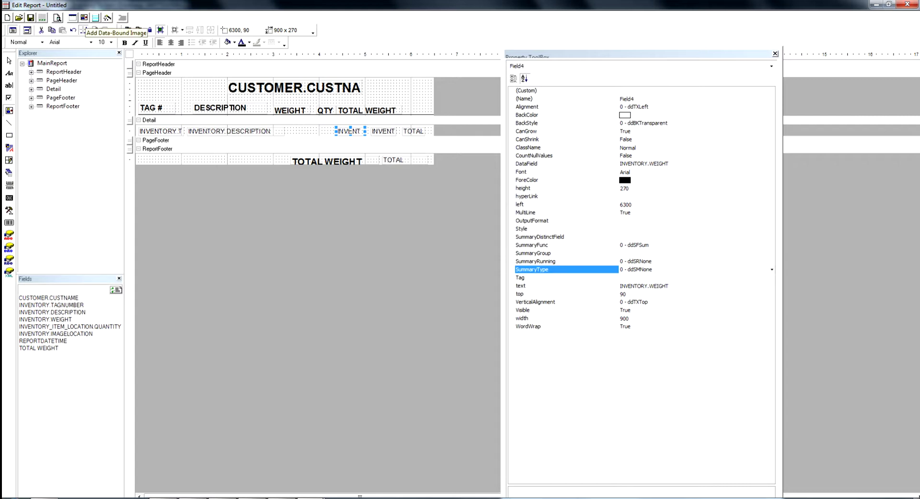
- Add a 1.00 x 1.00 inch data-bound image to the Detail section, named IMAGE and bound to INVENTORY.IMAGELOCATION
{"action": "left_click", "coordinate": [84, 30]}
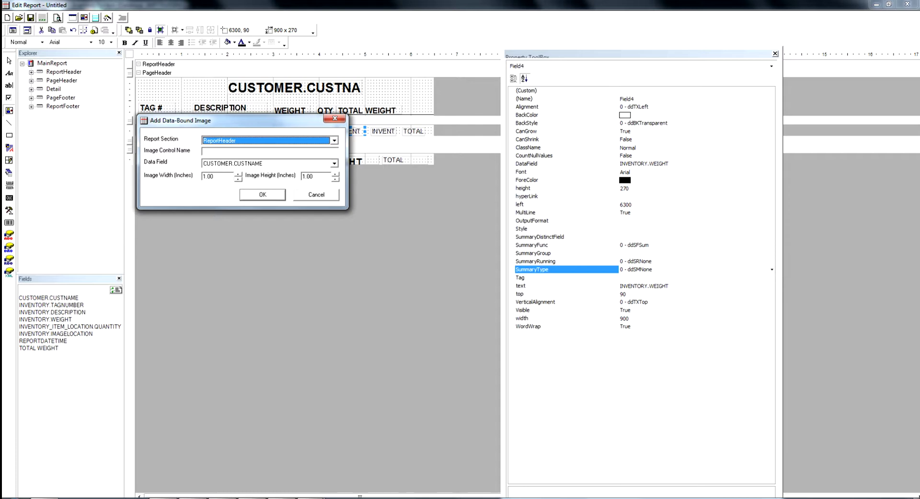
{"action": "key", "text": "alt+Down"}
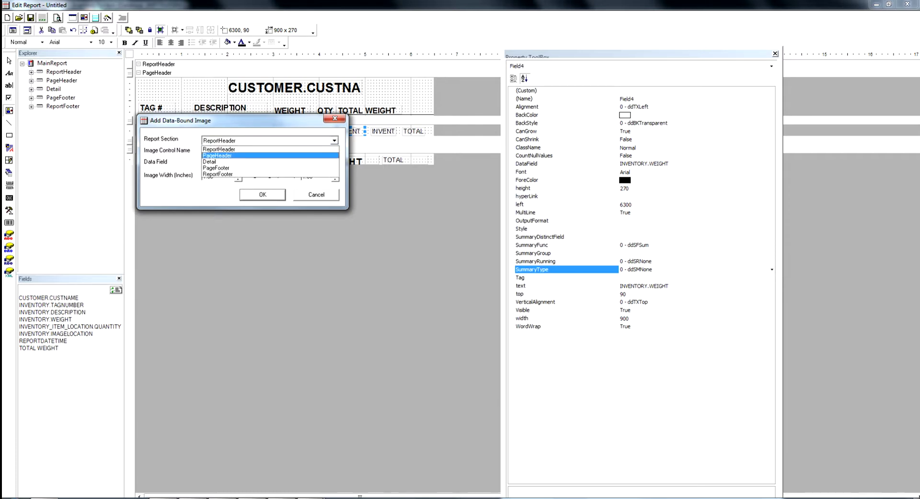
{"action": "key", "text": "Return"}
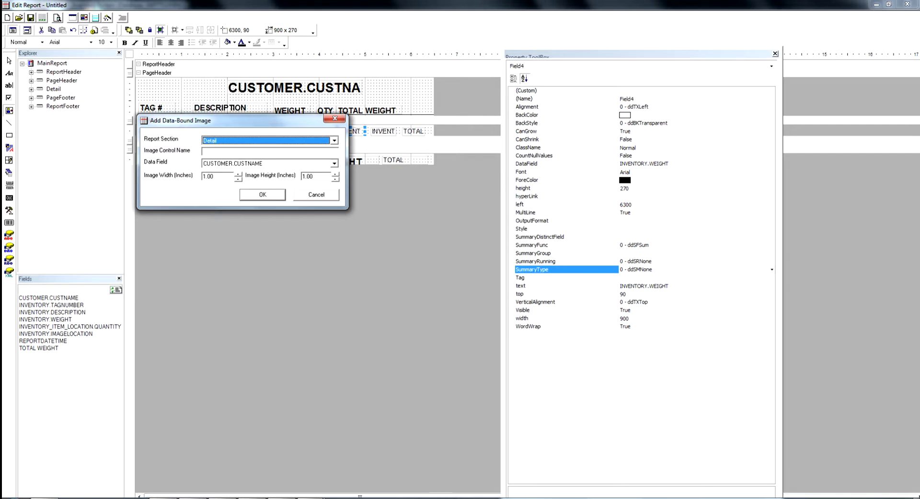
{"action": "left_click", "coordinate": [230, 151]}
{"action": "type", "text": "IMAGE"}
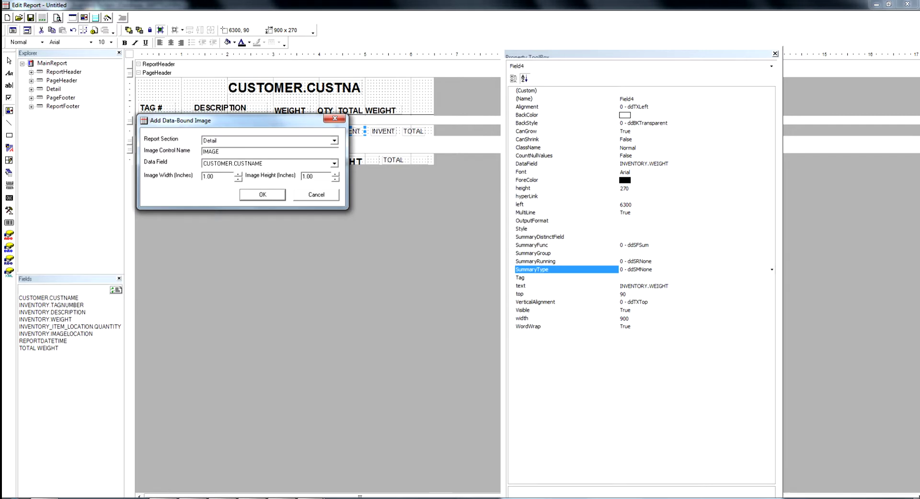
{"action": "key", "text": "alt+Down"}
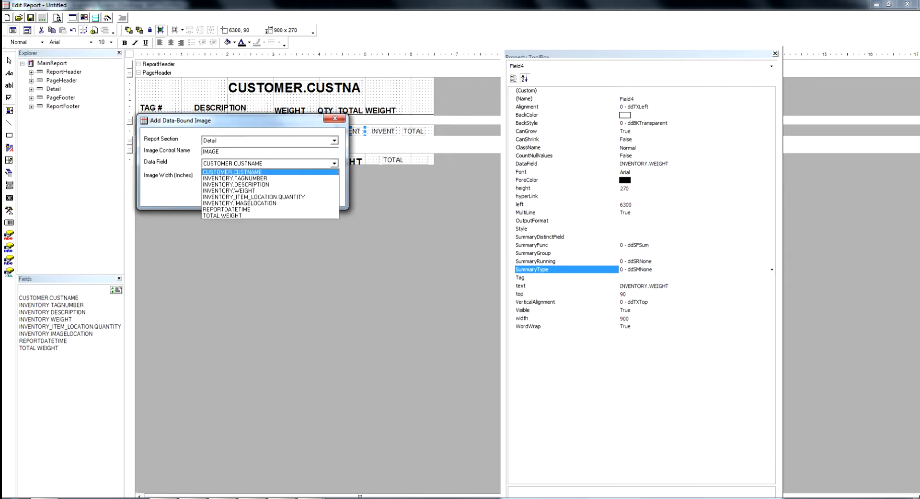
{"action": "key", "text": "Down"}
{"action": "key", "text": "Down"}
{"action": "key", "text": "Down"}
{"action": "key", "text": "Down"}
{"action": "key", "text": "Down"}
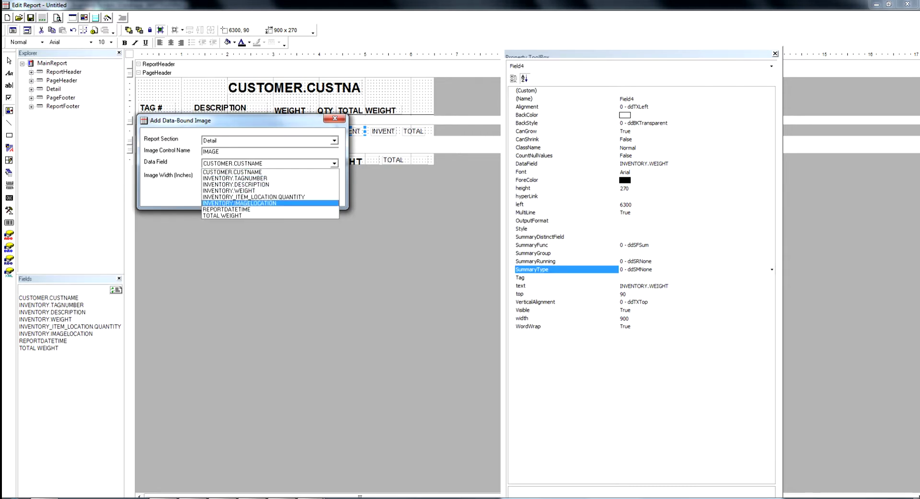
{"action": "key", "text": "Return"}
{"action": "key", "text": "Return"}
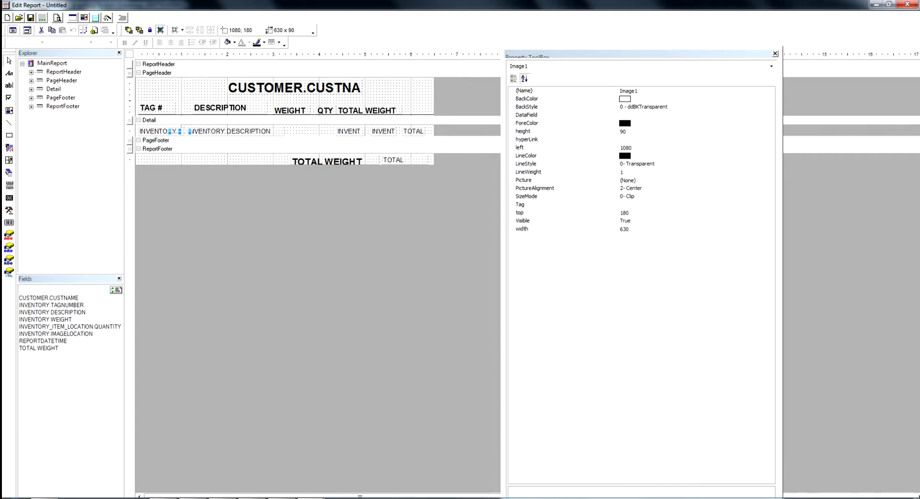
- Move the IMAGE control in the Detail section to left 4770 and top 0
{"action": "left_click", "coordinate": [157, 73]}
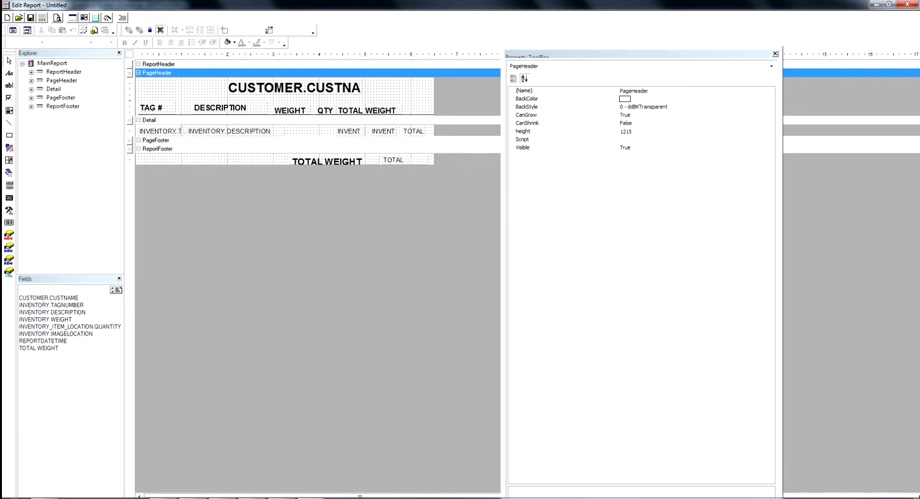
{"action": "left_click", "coordinate": [158, 127]}
{"action": "left_click_drag", "start_coordinate": [158, 128], "coordinate": [309, 128]}
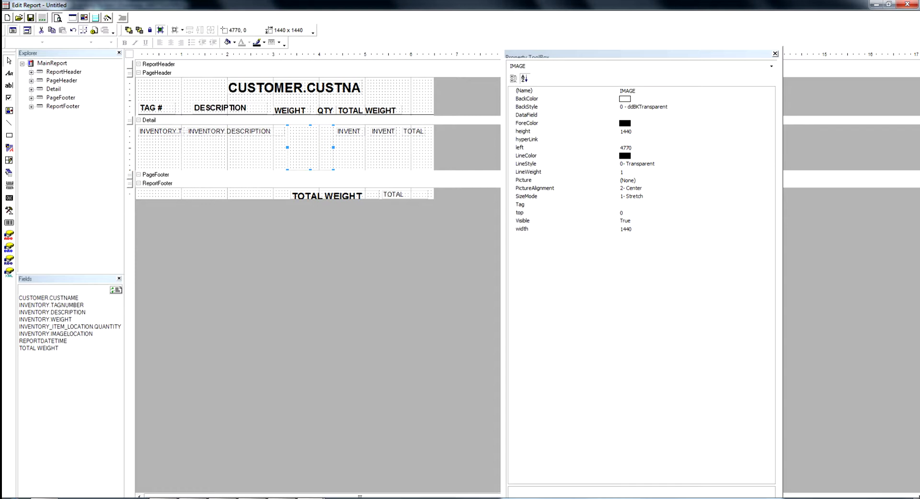
- Preview the report and page through to the last page to check the item images and the grand total weight
{"action": "left_click", "coordinate": [57, 17]}
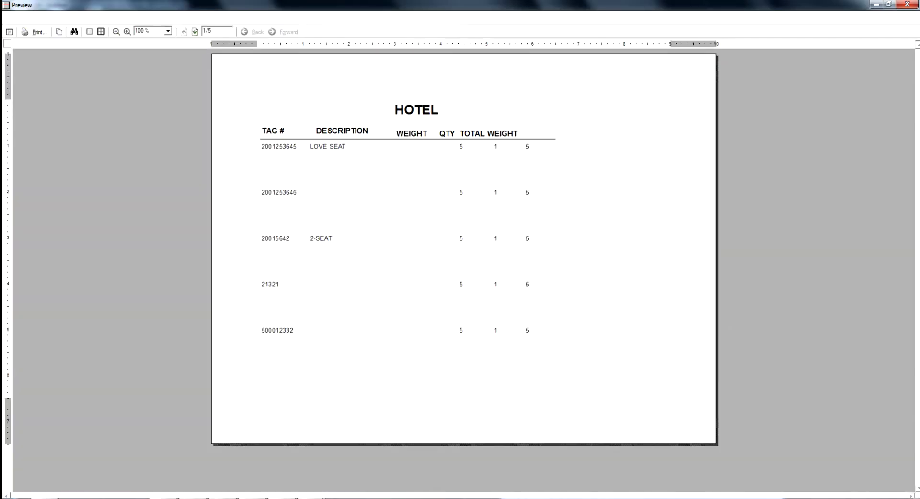
{"action": "key", "text": "Page_Down"}
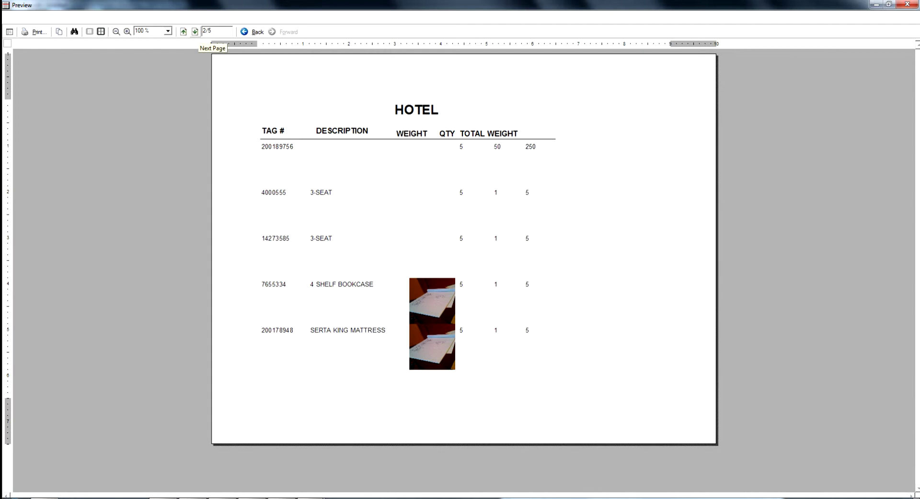
{"action": "left_click", "coordinate": [195, 32]}
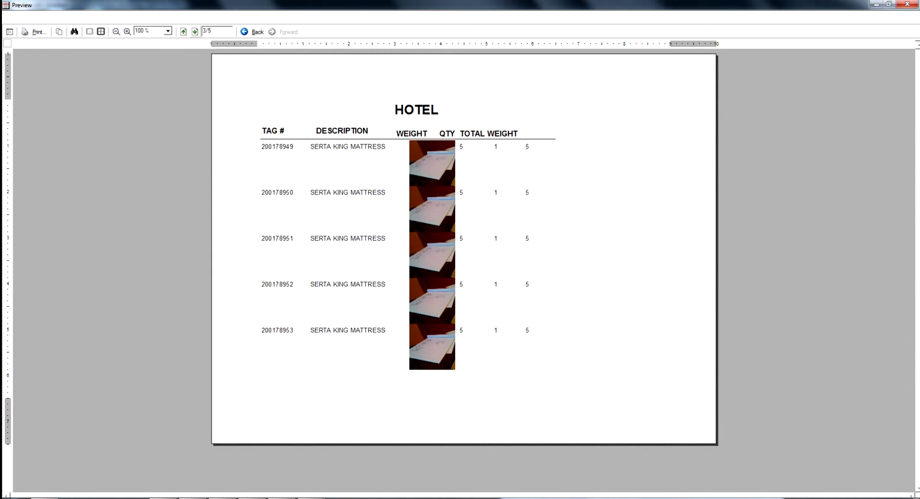
{"action": "left_click", "coordinate": [195, 31]}
{"action": "left_click", "coordinate": [195, 32]}
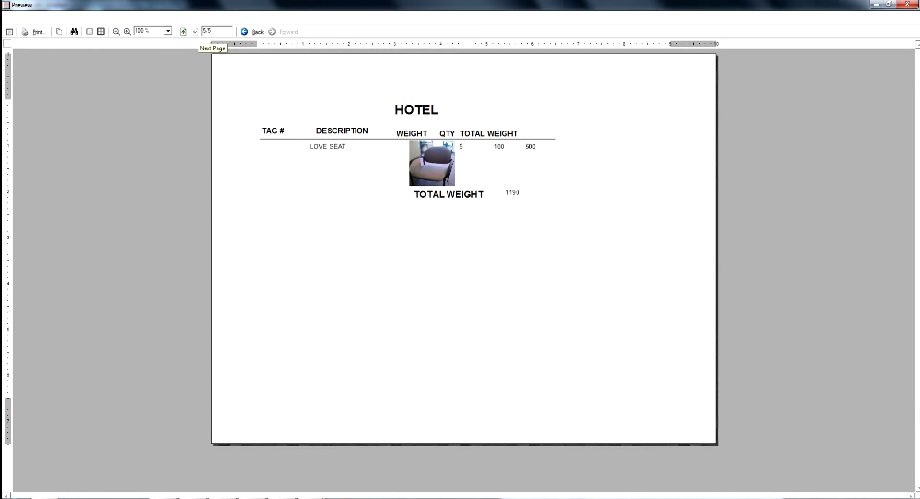
{"action": "key", "text": "alt+F4"}
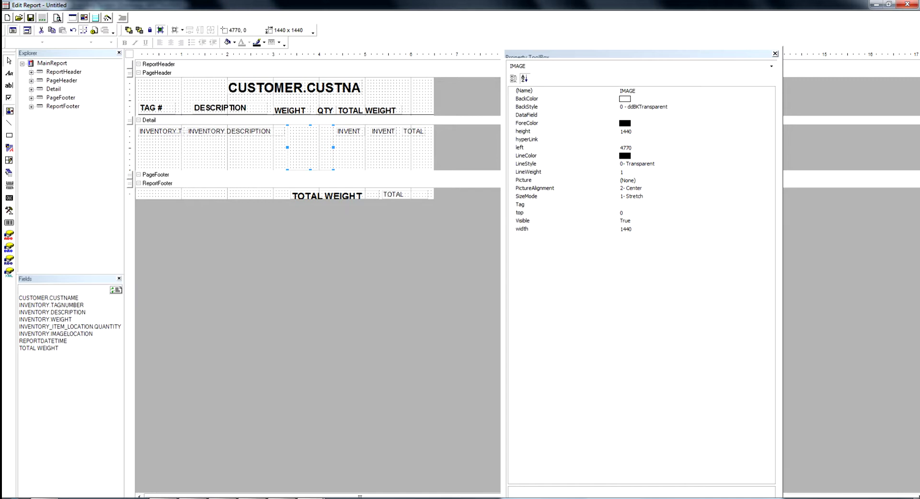
- Draw an image about 2070 x 720 in the PageHeader beside the customer name and load the picture images[4] into it
{"action": "left_click", "coordinate": [9, 110]}
{"action": "left_click_drag", "start_coordinate": [140, 80], "coordinate": [207, 103]}
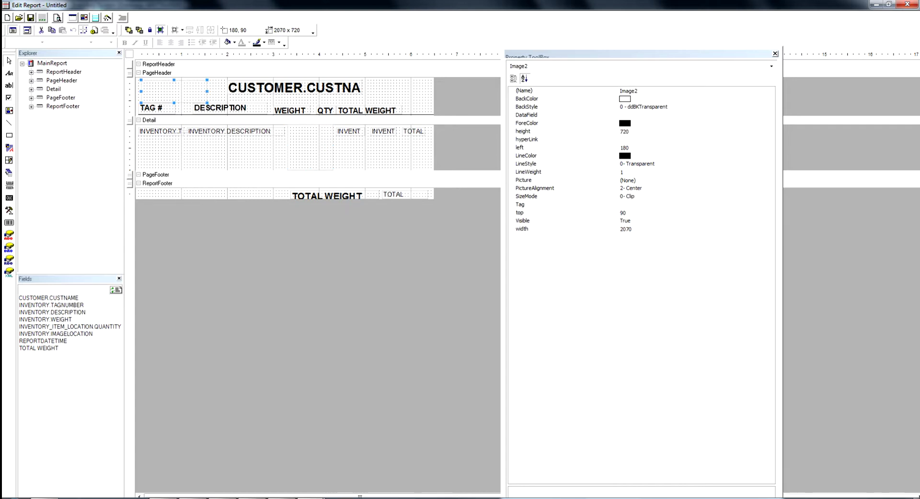
{"action": "left_click", "coordinate": [524, 180]}
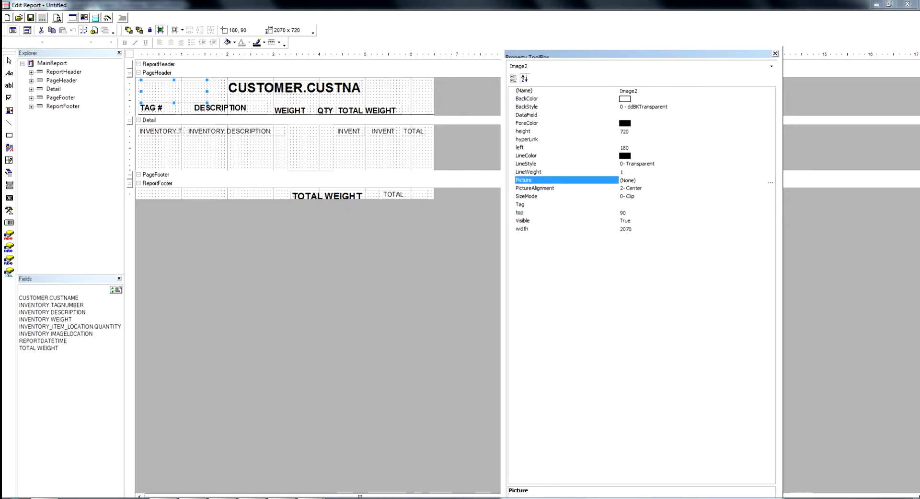
{"action": "left_click", "coordinate": [771, 182]}
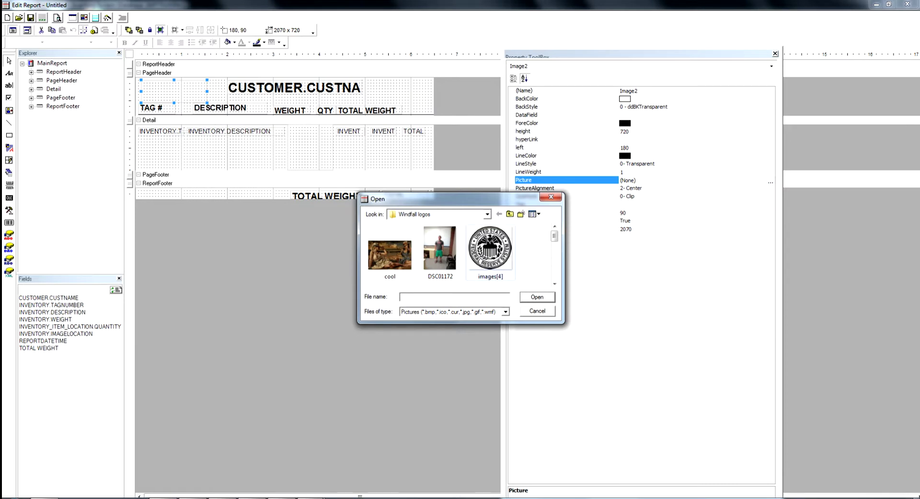
{"action": "double_click", "coordinate": [490, 249]}
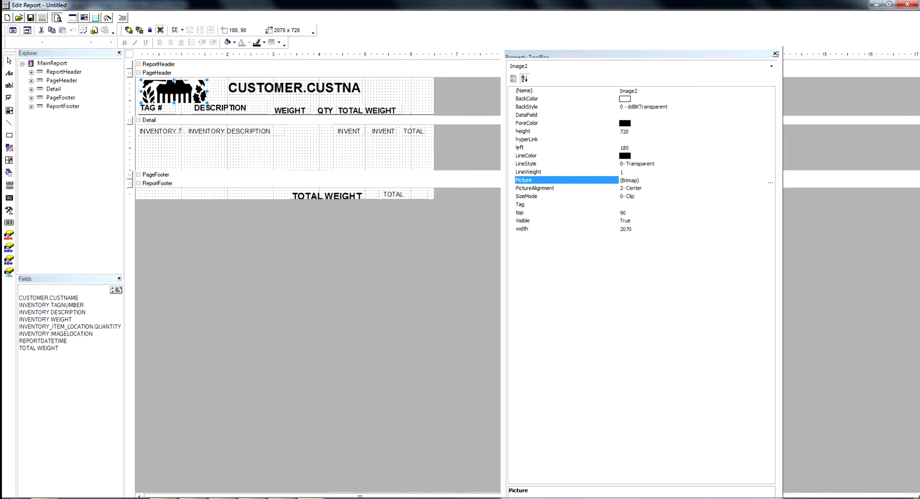
- Check the logo in the report preview and enlarge the PageHeader image to about 2610 x 810 with its top at 0
{"action": "left_click", "coordinate": [57, 18]}
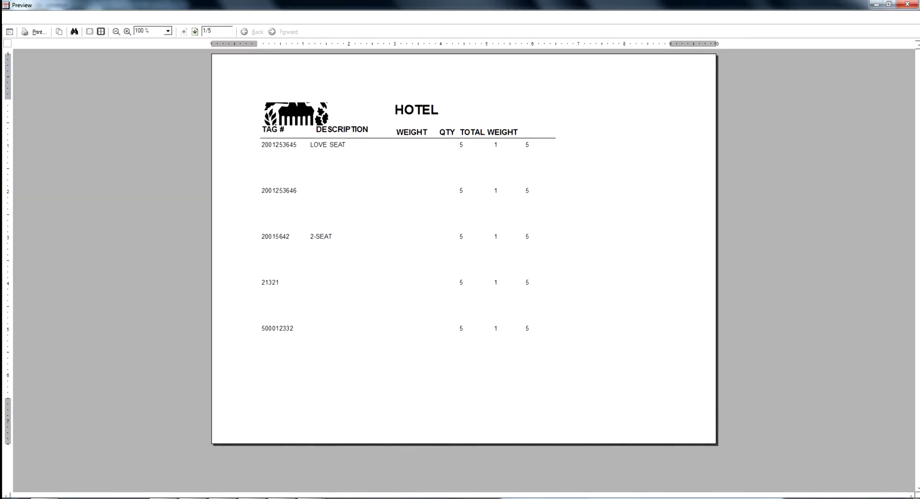
{"action": "left_click", "coordinate": [908, 5]}
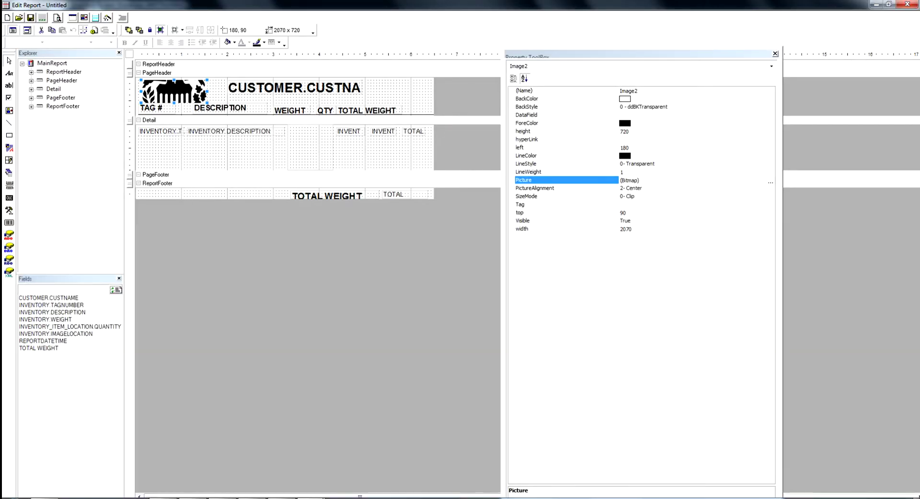
{"action": "left_click_drag", "start_coordinate": [174, 80], "coordinate": [224, 91]}
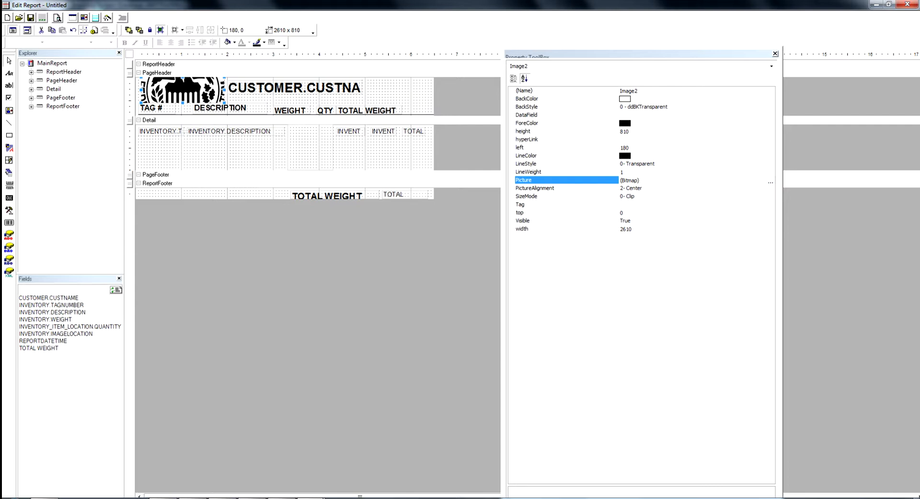
- Discard the changes to the current report and open NATIONAL REC REPORT from the Advanced Reports folder
{"action": "key", "text": "alt+F4"}
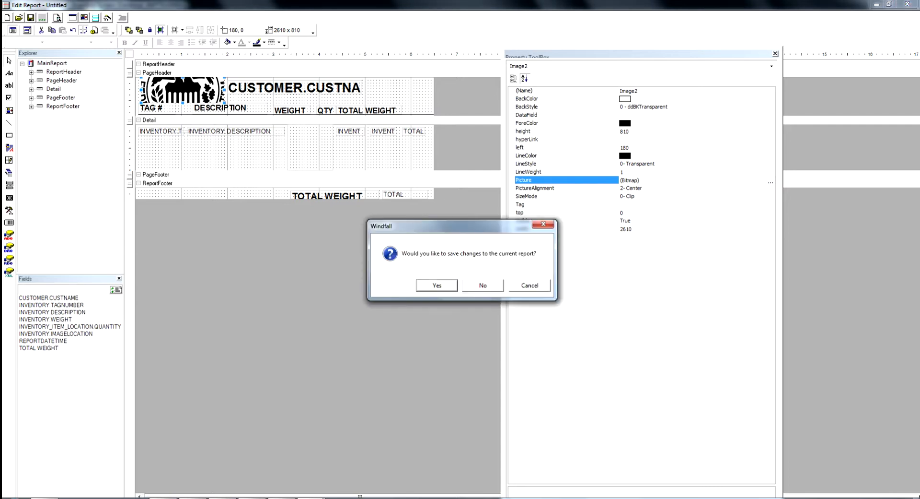
{"action": "key", "text": "Tab"}
{"action": "key", "text": "Return"}
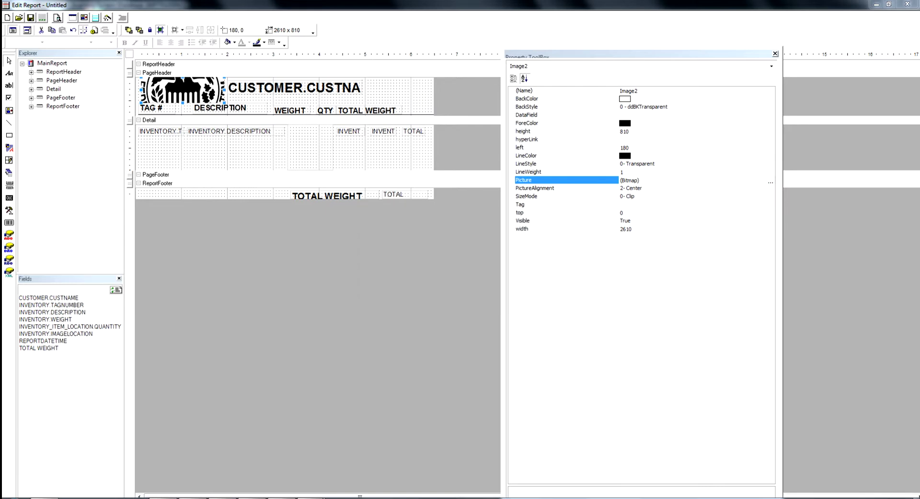
{"action": "left_click", "coordinate": [201, 106]}
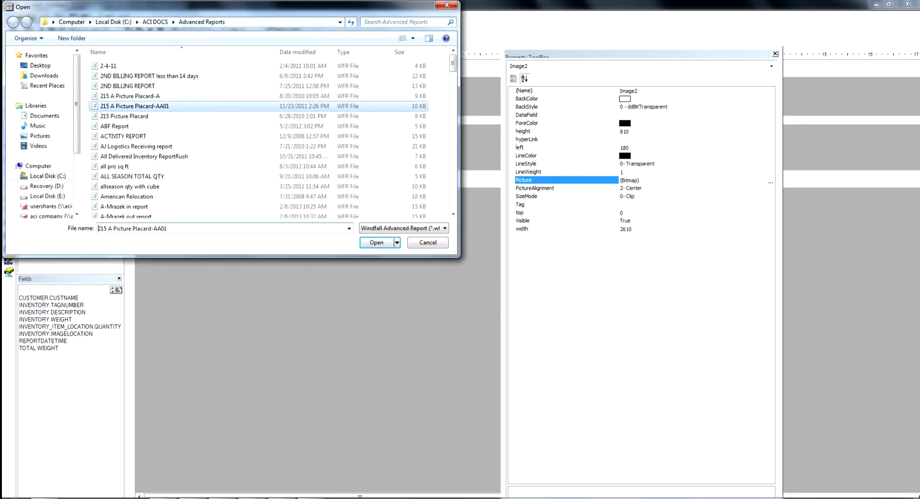
{"action": "scroll", "coordinate": [201, 120], "scroll_direction": "down", "scroll_amount": 20}
{"action": "scroll", "coordinate": [201, 122], "scroll_direction": "up", "scroll_amount": 20}
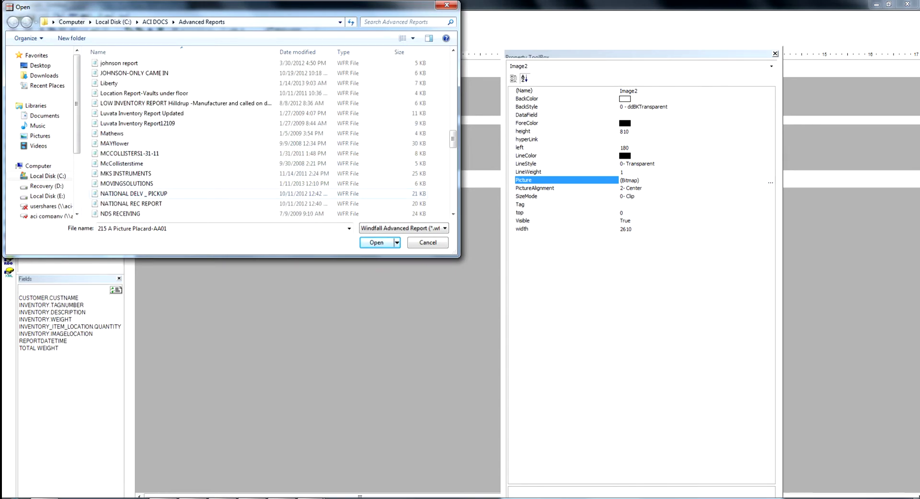
{"action": "double_click", "coordinate": [131, 204]}
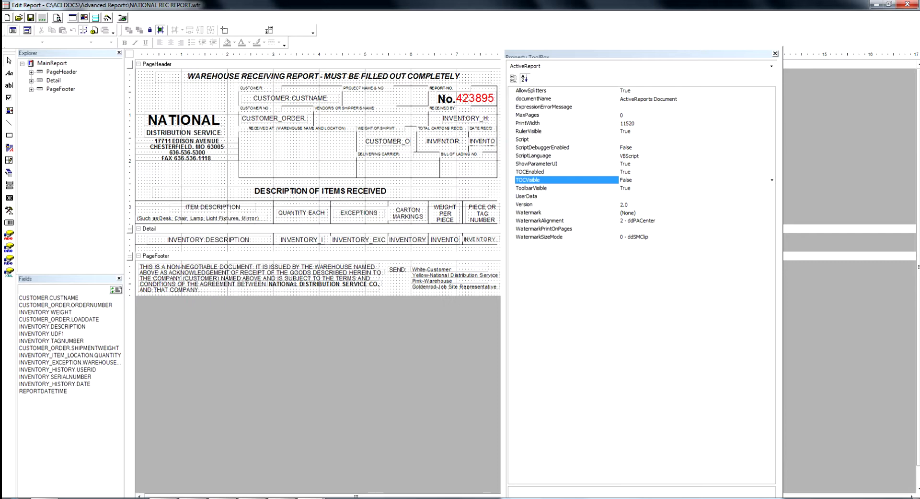
- Preview the warehouse receiving report and examine its layout from the header down to the page footer
{"action": "left_click", "coordinate": [57, 18]}
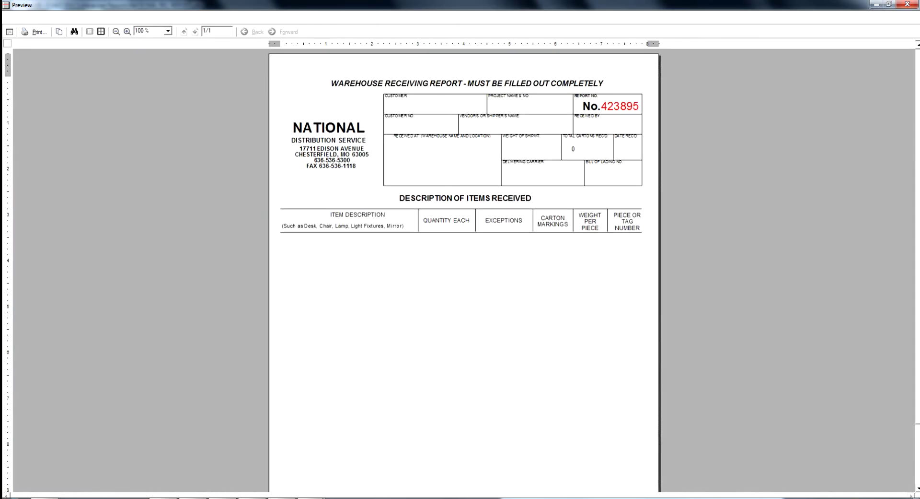
{"action": "scroll", "coordinate": [465, 269], "scroll_direction": "down", "scroll_amount": 3}
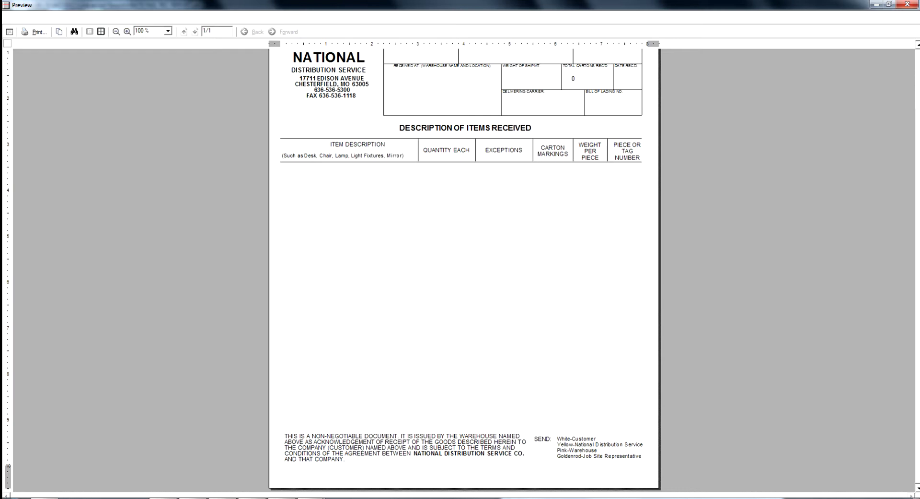
{"action": "scroll", "coordinate": [464, 269], "scroll_direction": "up", "scroll_amount": 3}
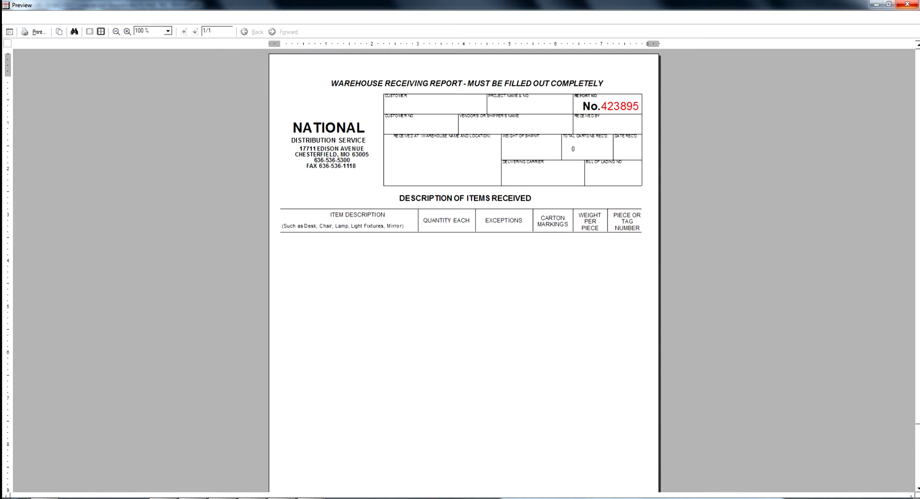
{"action": "left_click", "coordinate": [907, 4]}
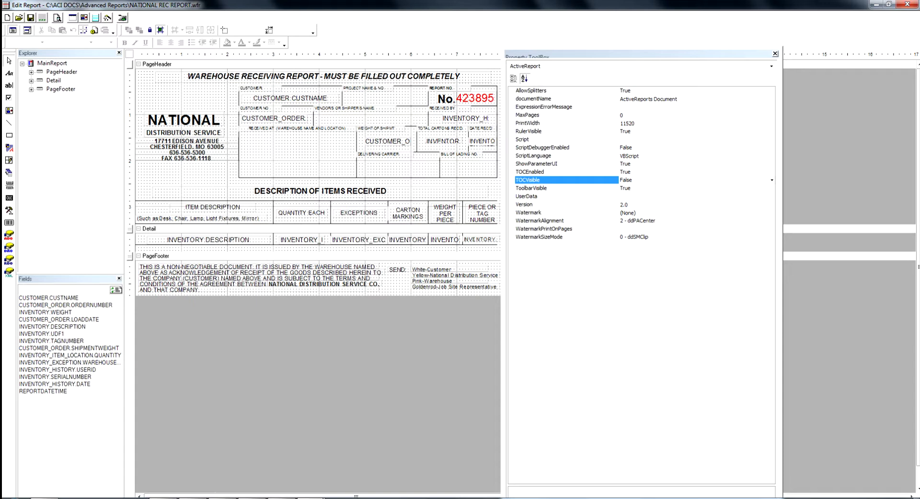
- Start a new report and add the CUSTOMER table with its CUSTOMER.CUSTNAME field to the report data
{"action": "key", "text": "ctrl+n"}
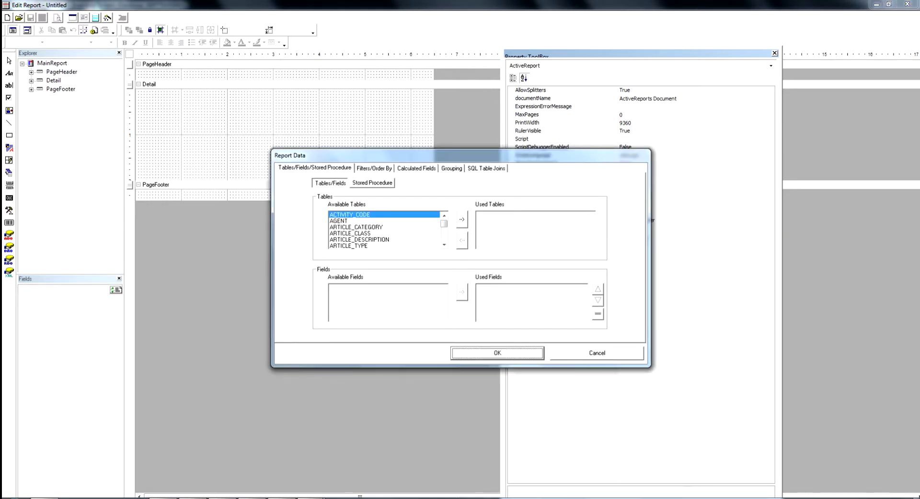
{"action": "left_click_drag", "start_coordinate": [444, 224], "coordinate": [445, 227]}
{"action": "left_click", "coordinate": [345, 239]}
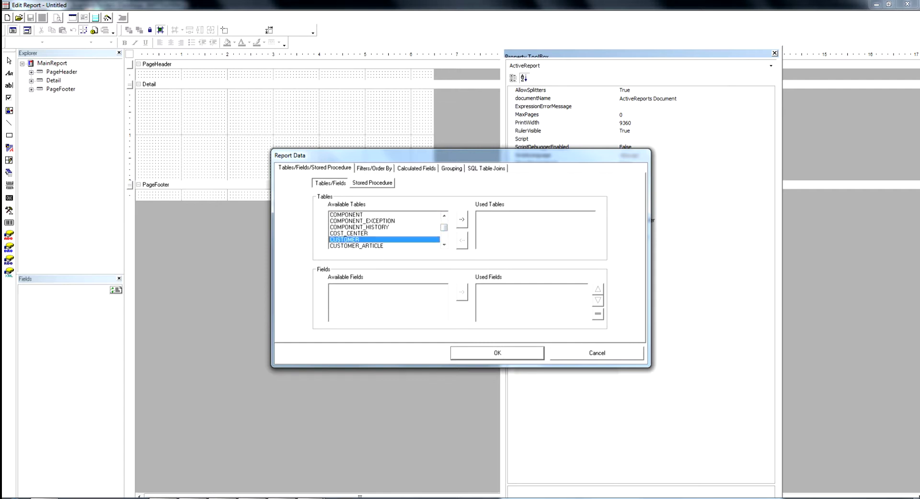
{"action": "left_click", "coordinate": [461, 219]}
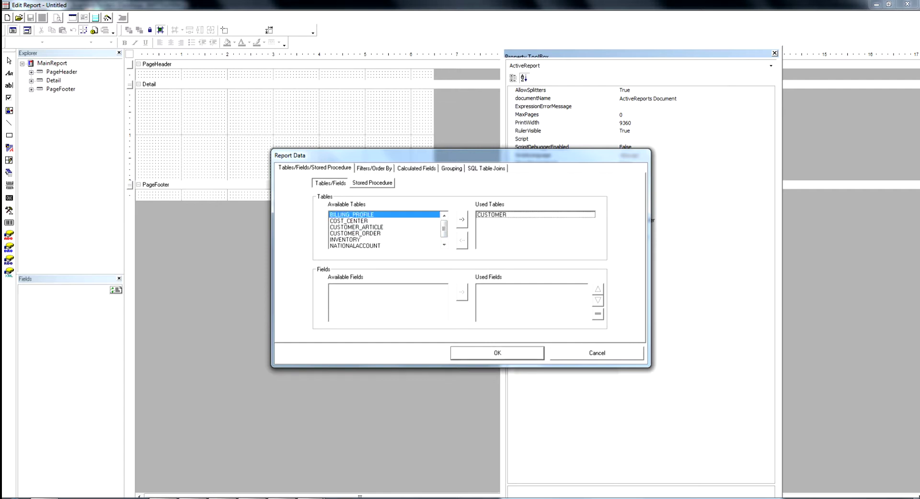
{"action": "left_click", "coordinate": [491, 214]}
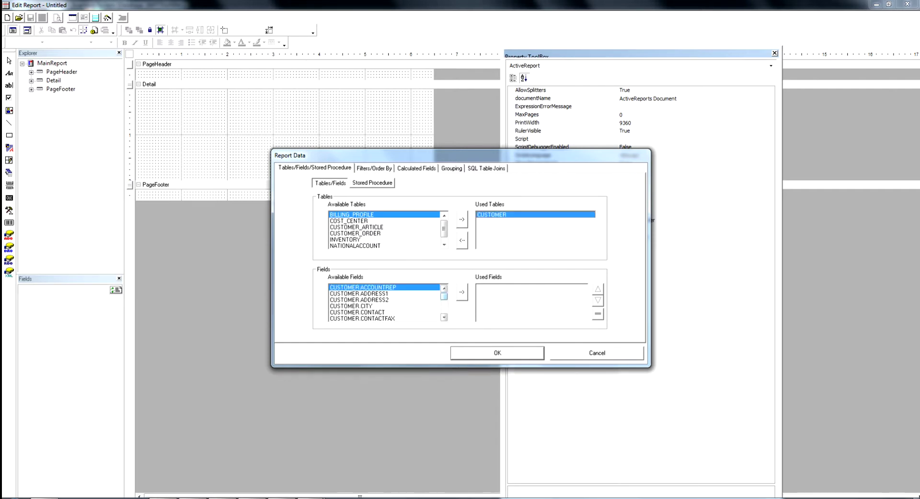
{"action": "scroll", "coordinate": [383, 302], "scroll_direction": "down", "scroll_amount": 2}
{"action": "left_click", "coordinate": [360, 306]}
{"action": "left_click", "coordinate": [462, 292]}
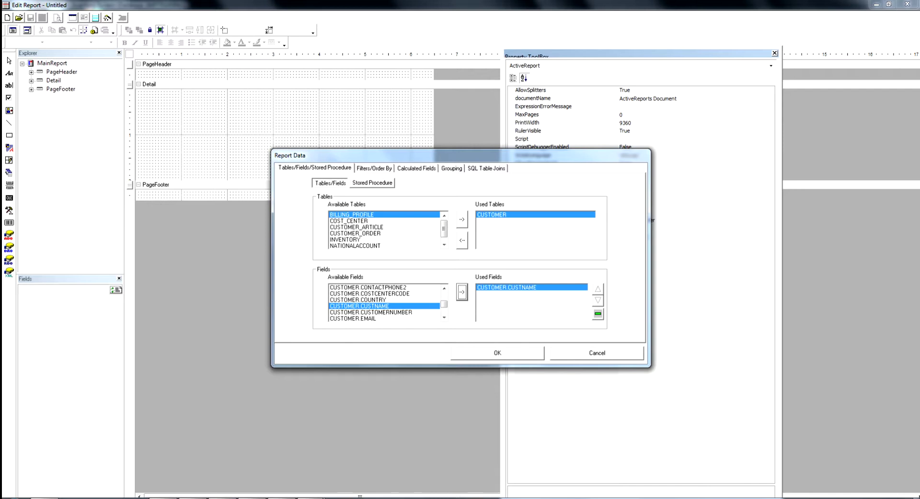
- Add the INVENTORY table and its INVENTORY.ARTICLENUMBER and INVENTORY.DESCRIPTION fields to the report data
{"action": "left_click", "coordinate": [345, 240]}
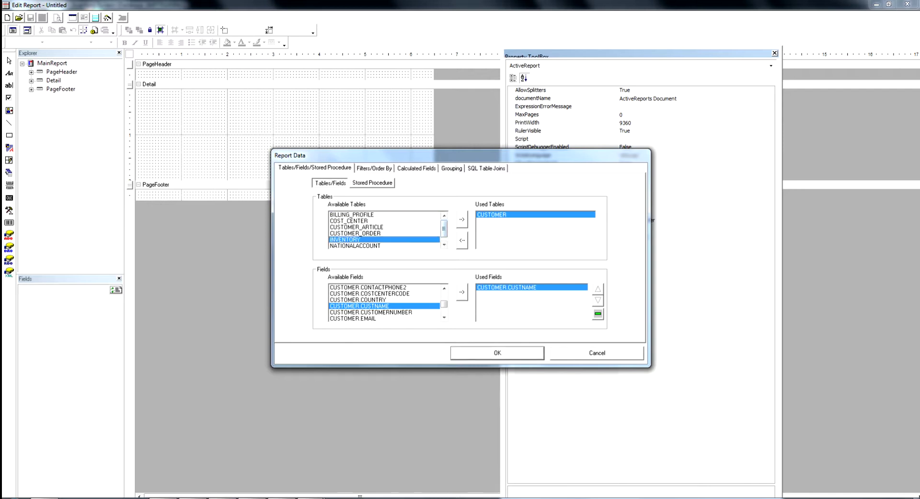
{"action": "left_click", "coordinate": [462, 220]}
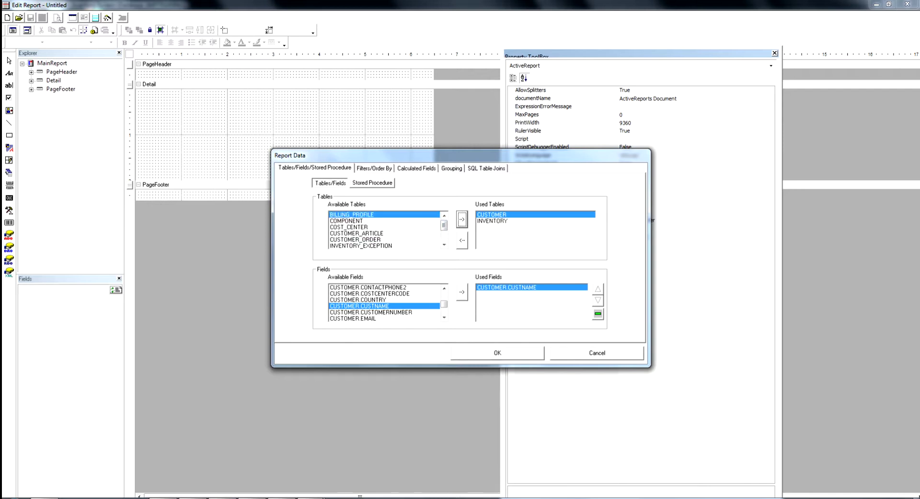
{"action": "left_click", "coordinate": [492, 220]}
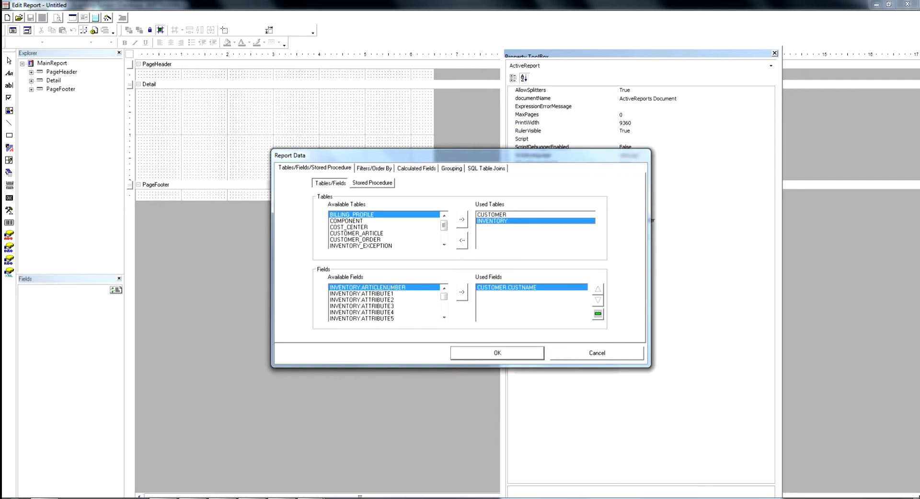
{"action": "left_click", "coordinate": [462, 291]}
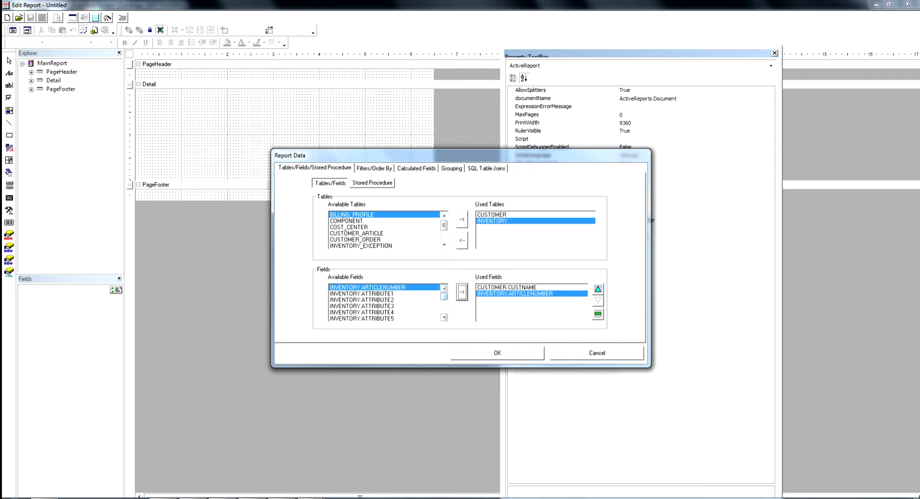
{"action": "scroll", "coordinate": [384, 302], "scroll_direction": "down", "scroll_amount": 5}
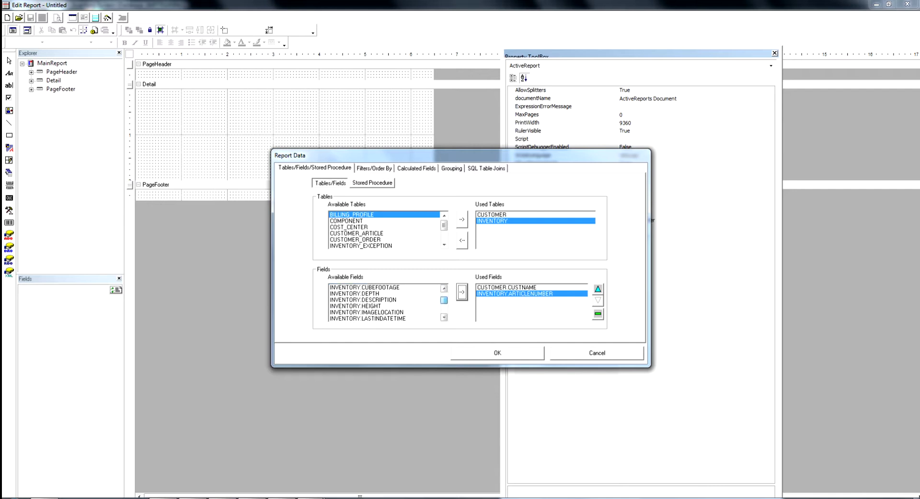
{"action": "left_click", "coordinate": [363, 299]}
{"action": "left_click", "coordinate": [462, 292]}
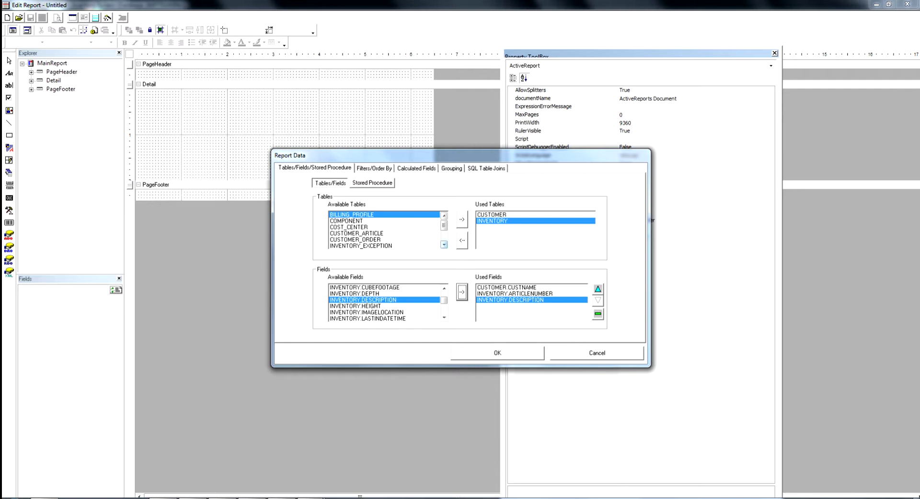
- Add the INVENTORY_ITEM_LOCATION table and its INVENTORY_ITEM_LOCATION.QUANTITY field to the report data
{"action": "left_click_drag", "start_coordinate": [444, 225], "coordinate": [444, 235]}
{"action": "left_click", "coordinate": [367, 227]}
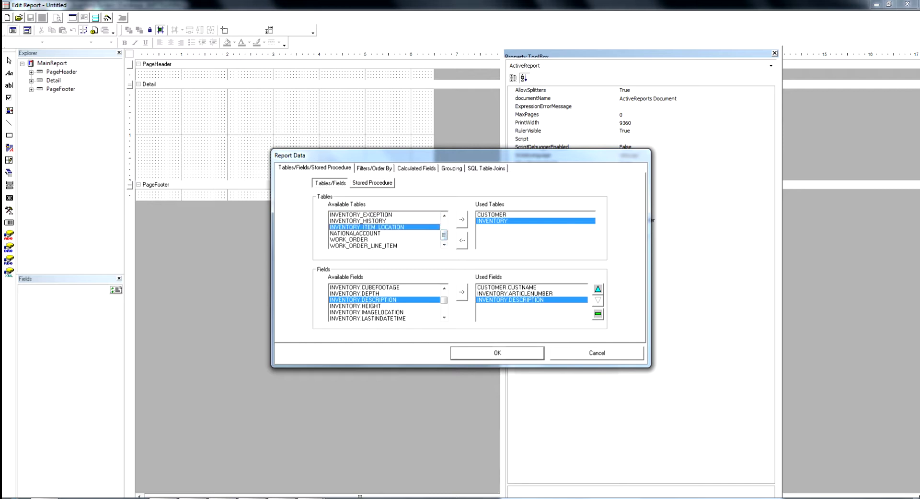
{"action": "left_click", "coordinate": [463, 219]}
{"action": "left_click", "coordinate": [513, 227]}
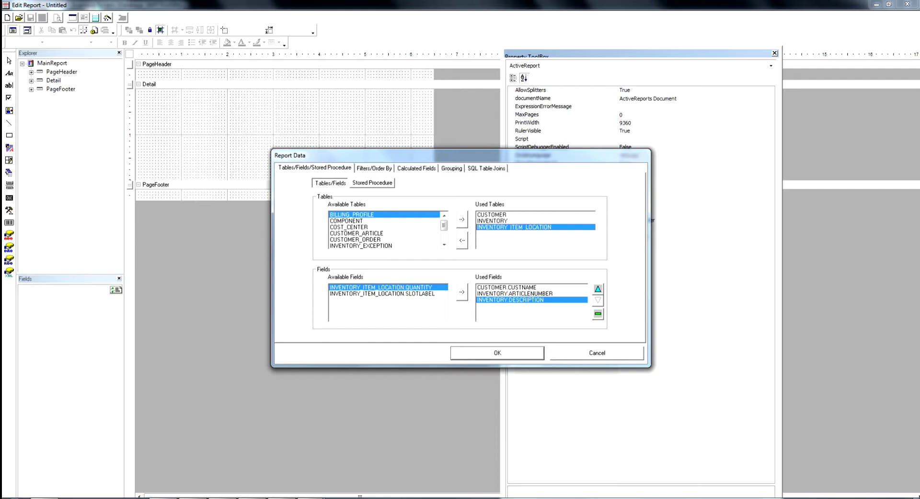
{"action": "left_click", "coordinate": [462, 291]}
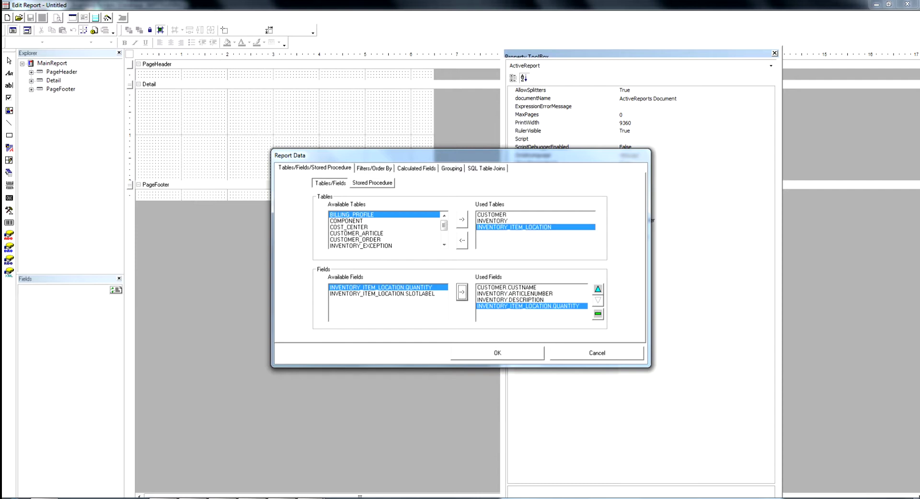
- Add the LOCATION table and its LOCATION.LOCATIONTAG field to the report data
{"action": "scroll", "coordinate": [384, 230], "scroll_direction": "down", "scroll_amount": 1}
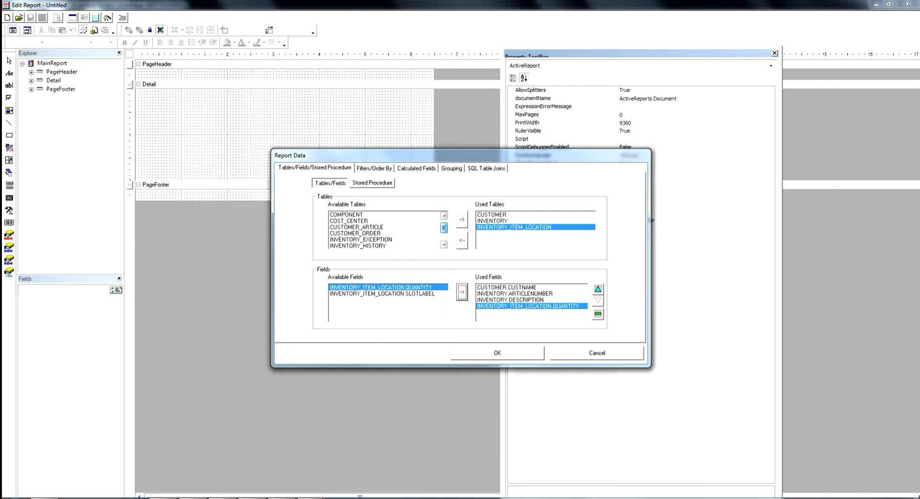
{"action": "left_click", "coordinate": [365, 240]}
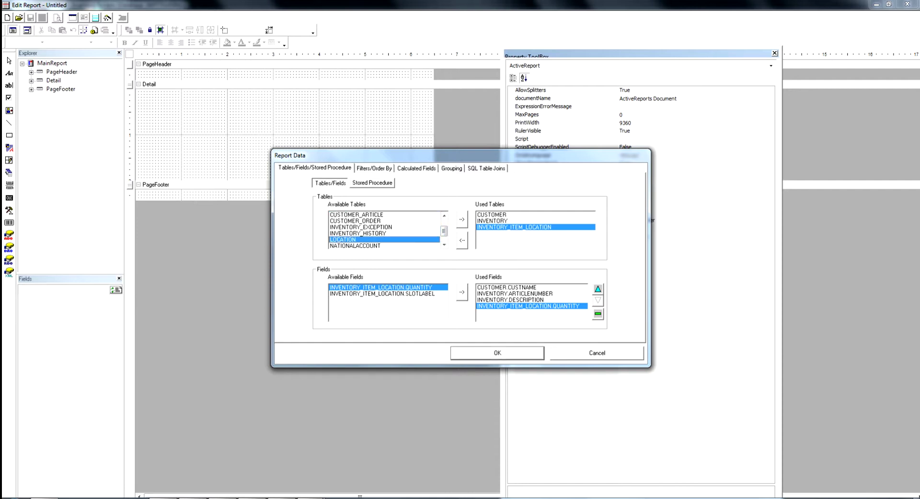
{"action": "left_click", "coordinate": [462, 219]}
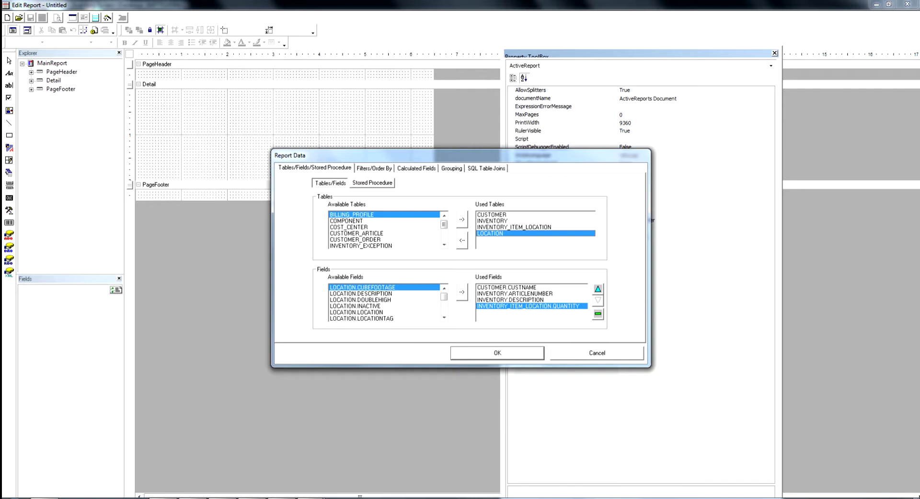
{"action": "left_click", "coordinate": [361, 318]}
{"action": "left_click", "coordinate": [462, 292]}
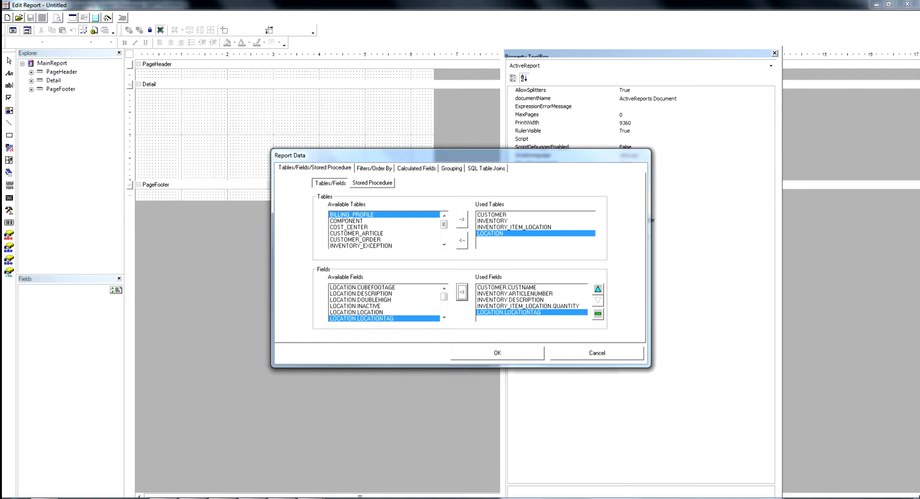
- Add a field-based filter that limits CUSTOMER.CUSTNAME to Equal HOTEL and accept the report data
{"action": "key", "text": "ctrl+Tab"}
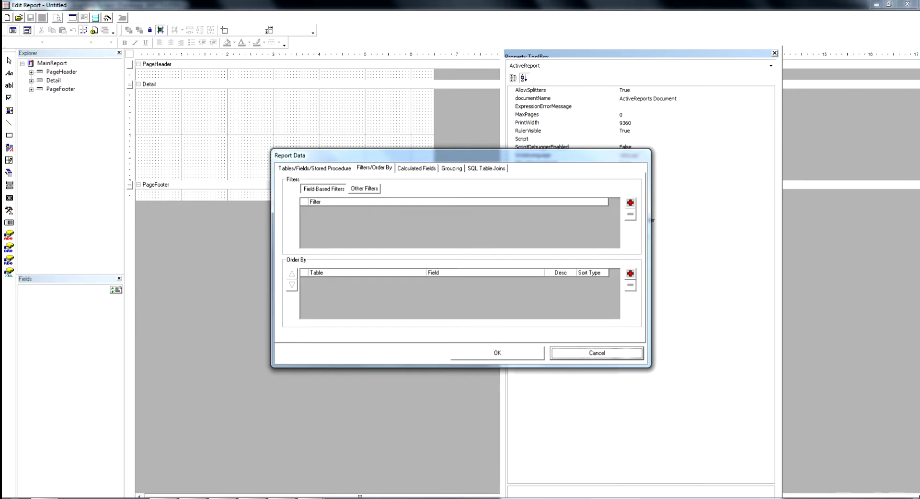
{"action": "left_click", "coordinate": [631, 202]}
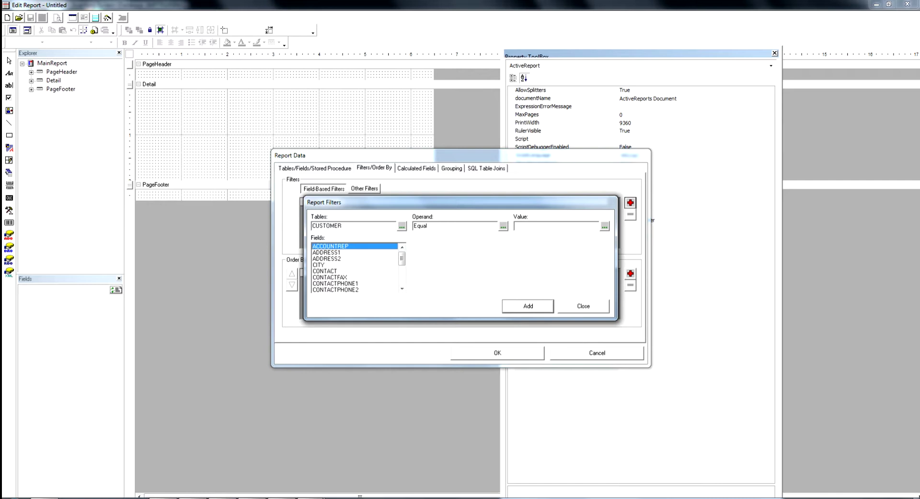
{"action": "scroll", "coordinate": [355, 268], "scroll_direction": "down", "scroll_amount": 2}
{"action": "left_click", "coordinate": [355, 270]}
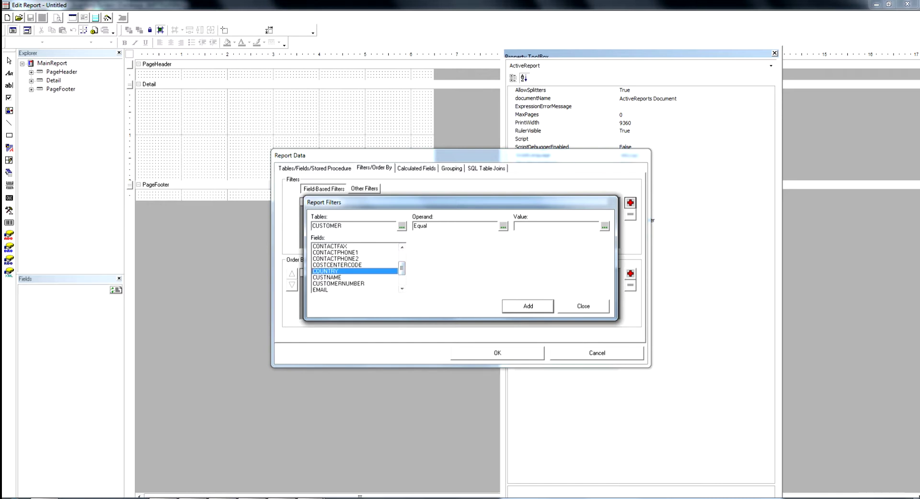
{"action": "left_click", "coordinate": [355, 277]}
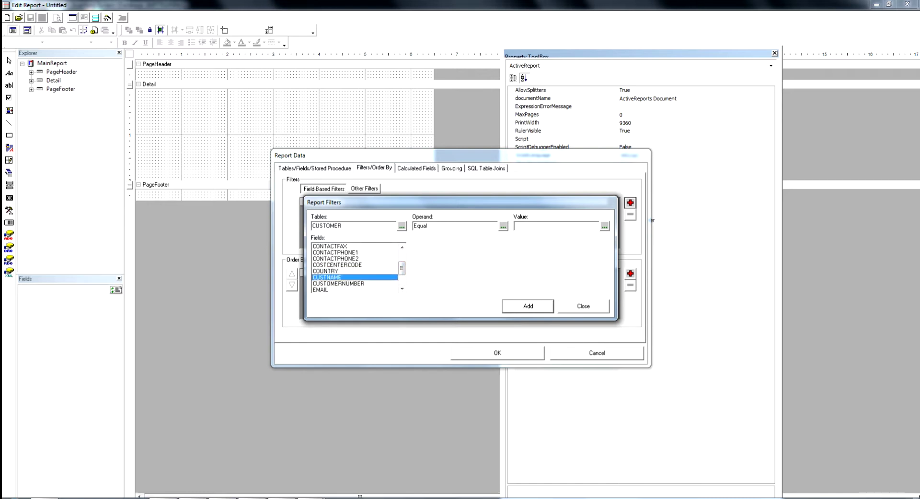
{"action": "left_click", "coordinate": [604, 225]}
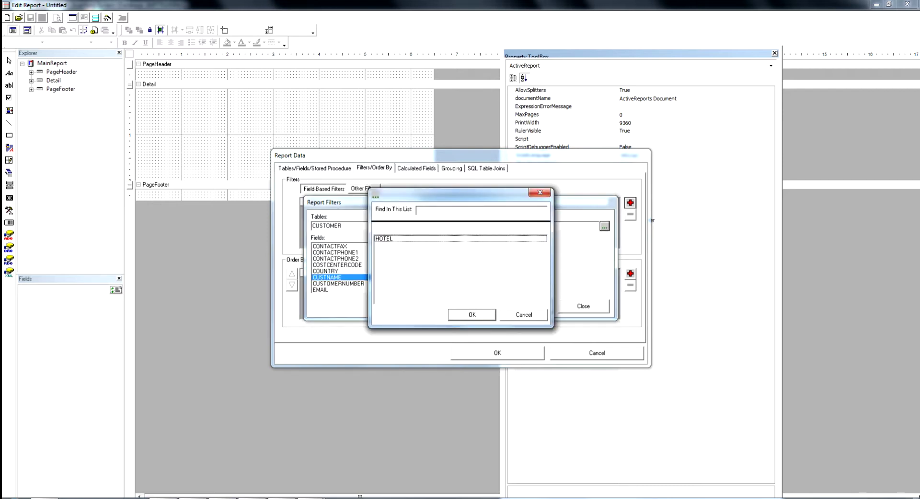
{"action": "left_click", "coordinate": [383, 238]}
{"action": "left_click", "coordinate": [472, 314]}
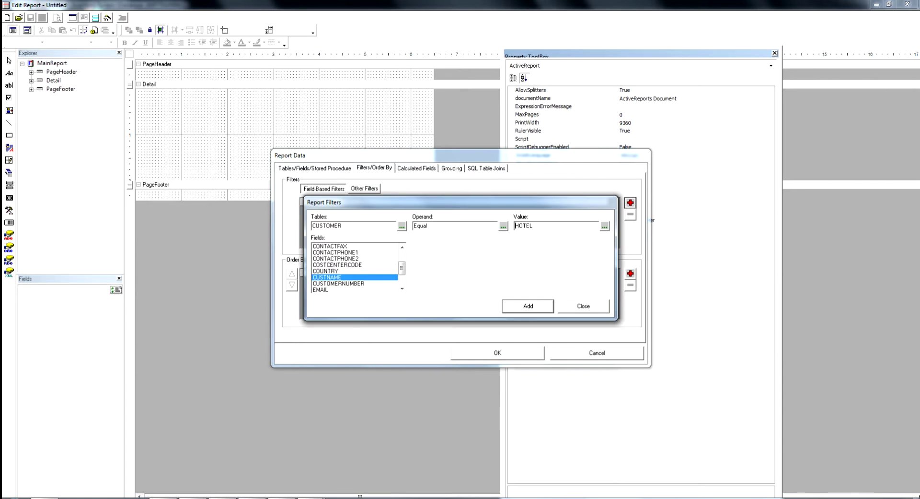
{"action": "left_click", "coordinate": [527, 305]}
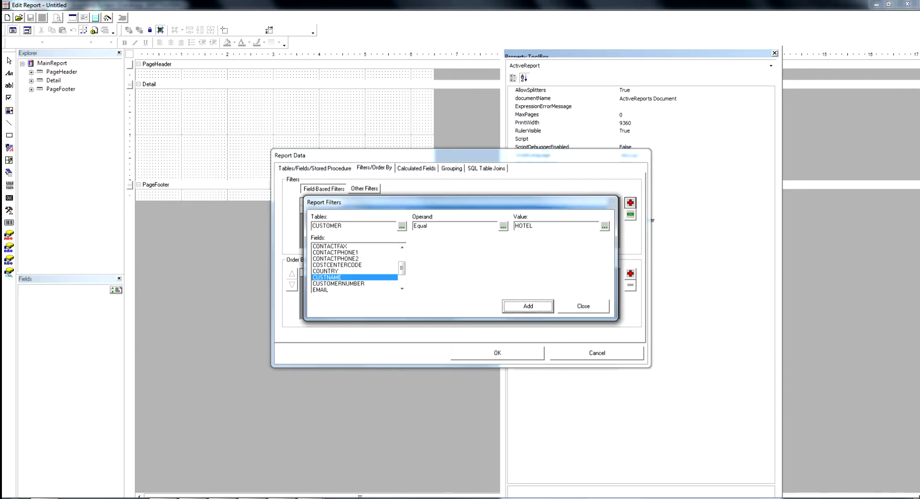
{"action": "key", "text": "Return"}
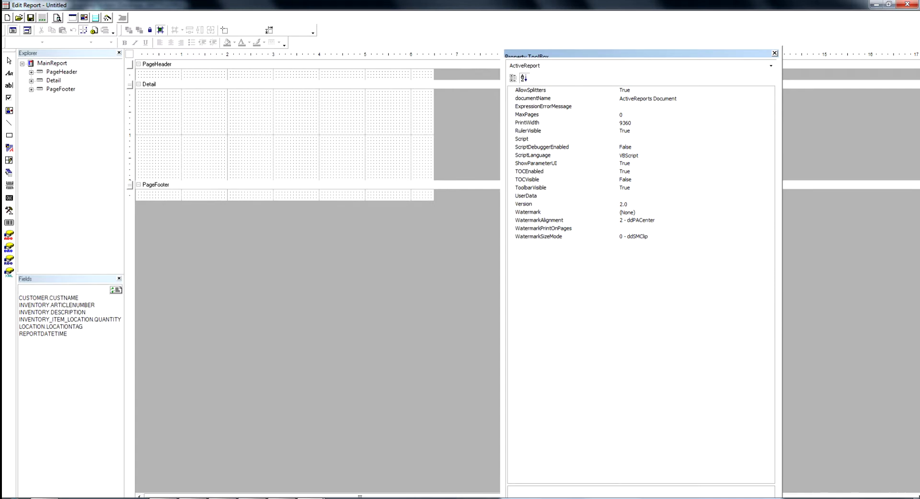
- Lay out article number, description, a quantity field narrowed to 630, and location tag in one Detail row, and shrink the section to fit
{"action": "left_click_drag", "start_coordinate": [57, 305], "coordinate": [139, 92]}
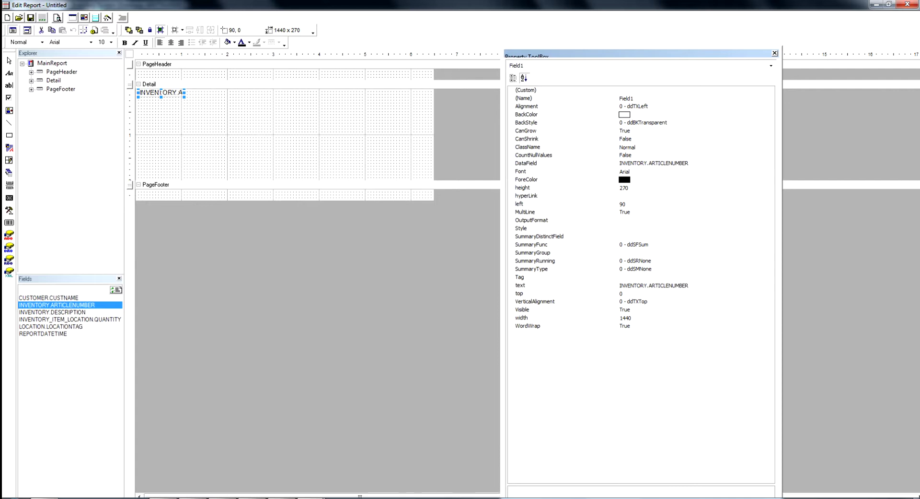
{"action": "left_click_drag", "start_coordinate": [53, 312], "coordinate": [188, 95]}
{"action": "left_click_drag", "start_coordinate": [53, 319], "coordinate": [210, 92]}
{"action": "left_click", "coordinate": [209, 95]}
{"action": "left_click", "coordinate": [254, 92]}
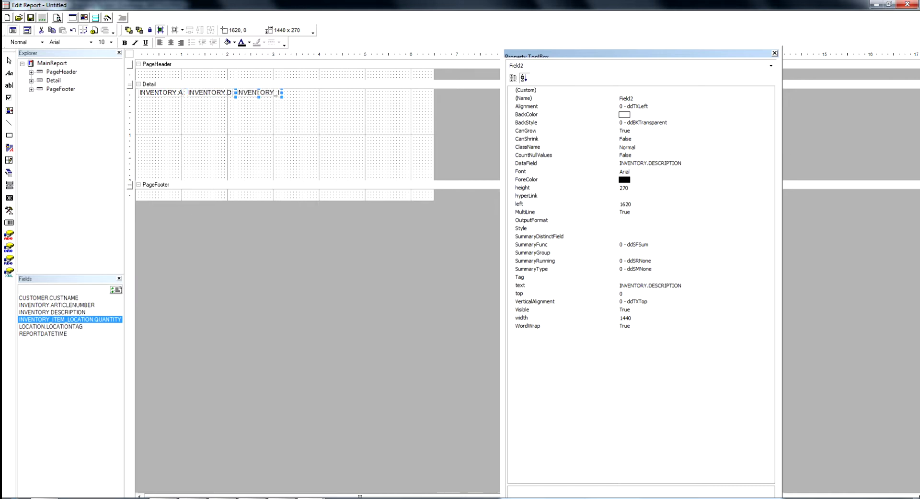
{"action": "left_click_drag", "start_coordinate": [280, 92], "coordinate": [257, 92]}
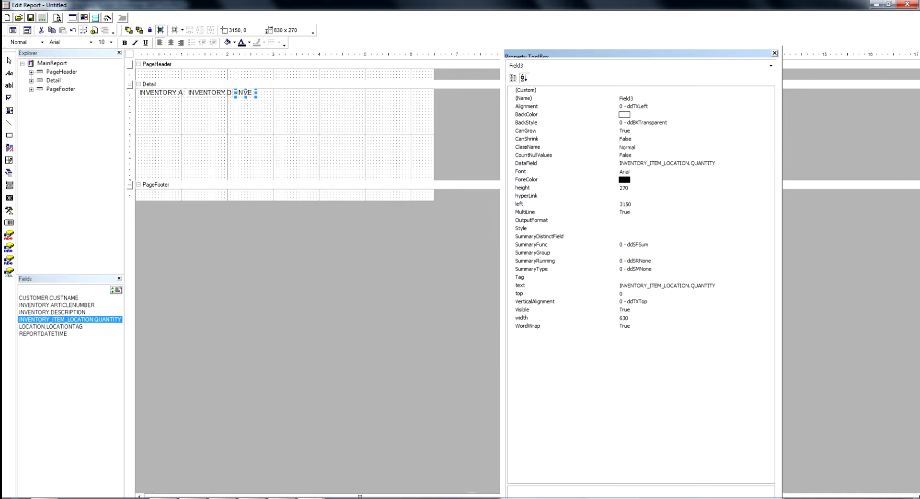
{"action": "left_click_drag", "start_coordinate": [50, 326], "coordinate": [258, 90]}
{"action": "left_click_drag", "start_coordinate": [287, 181], "coordinate": [288, 97]}
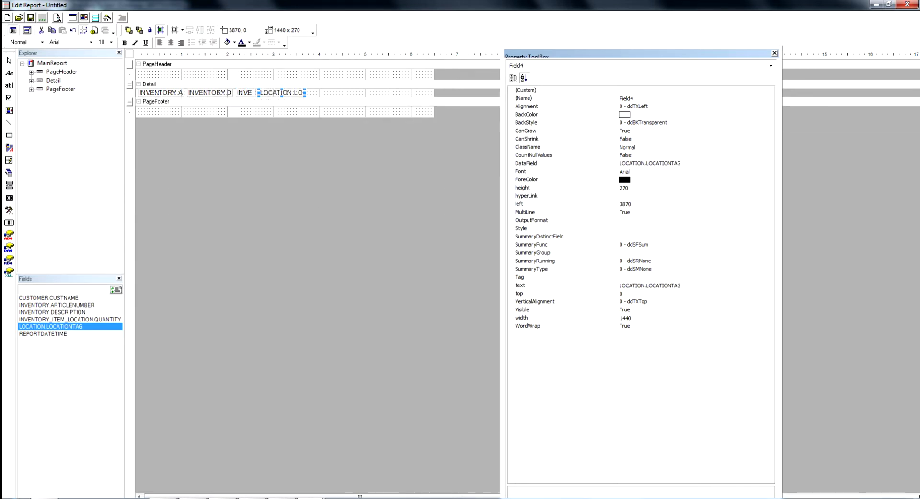
- Preview the ungrouped item list and delete all four fields from the Detail section
{"action": "left_click", "coordinate": [57, 18]}
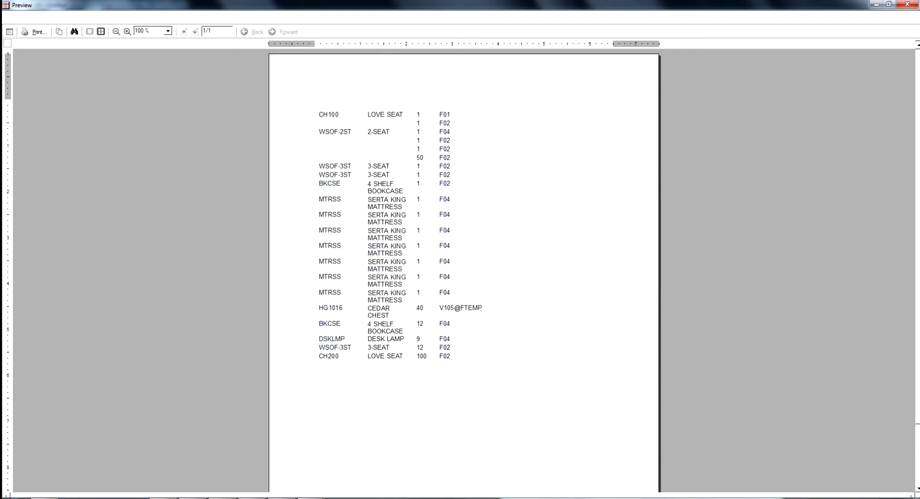
{"action": "left_click", "coordinate": [908, 4]}
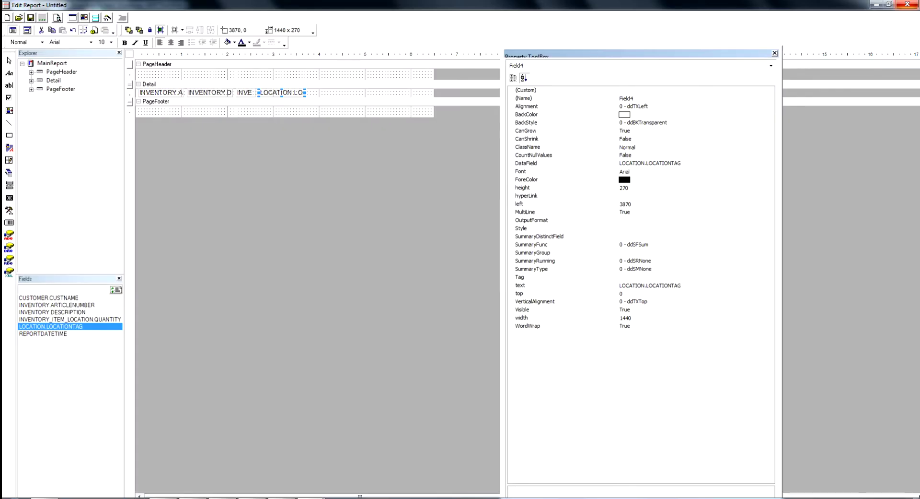
{"action": "left_click", "coordinate": [160, 93]}
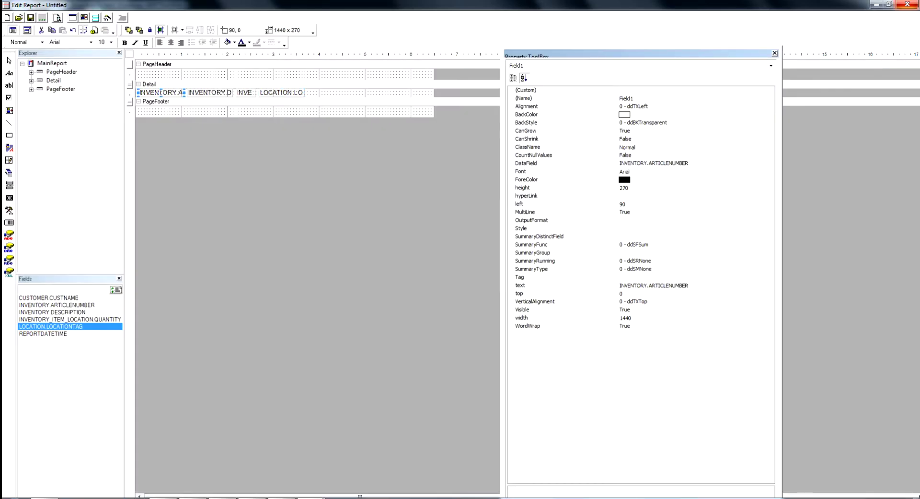
{"action": "left_click", "coordinate": [209, 92], "text": "ctrl"}
{"action": "left_click", "coordinate": [244, 93], "text": "ctrl"}
{"action": "left_click", "coordinate": [281, 92], "text": "ctrl"}
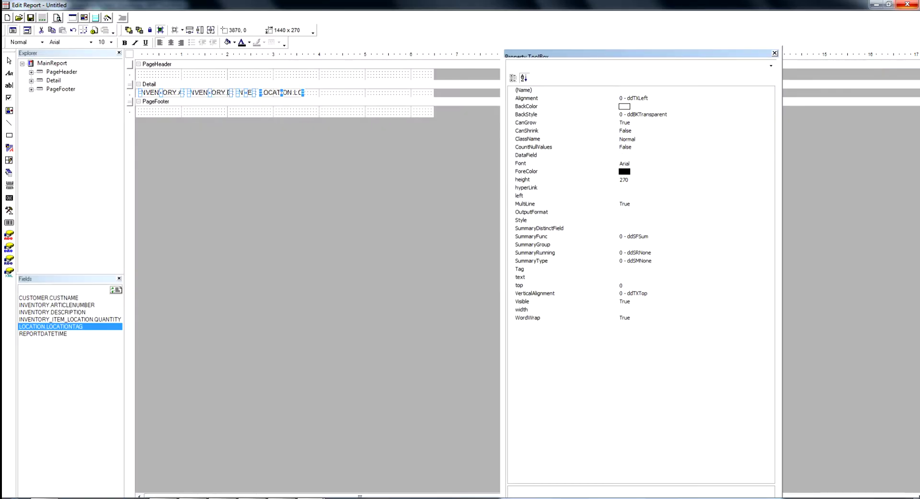
{"action": "key", "text": "Delete"}
- Enlarge the PageHeader section to about 1.1 inches and insert a group header/footer around the Detail section
{"action": "left_click", "coordinate": [192, 84]}
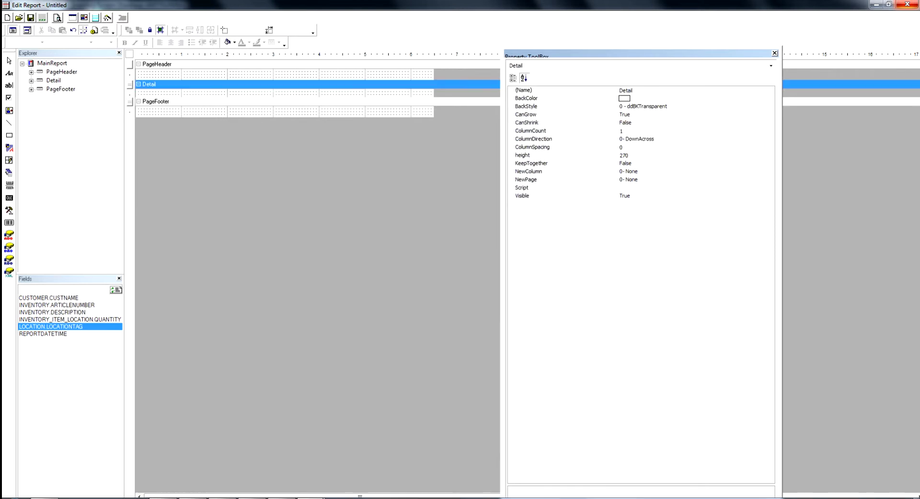
{"action": "left_click_drag", "start_coordinate": [192, 84], "coordinate": [192, 126]}
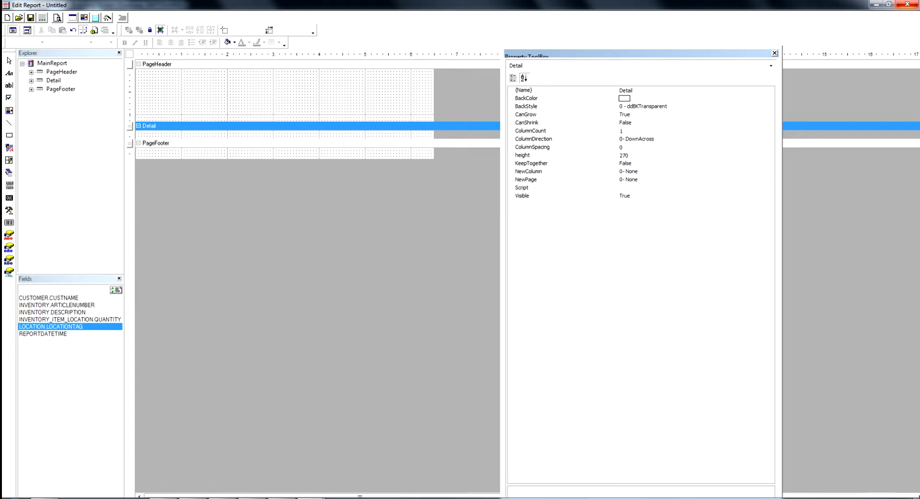
{"action": "right_click", "coordinate": [198, 126]}
{"action": "mouse_move", "coordinate": [226, 131]}
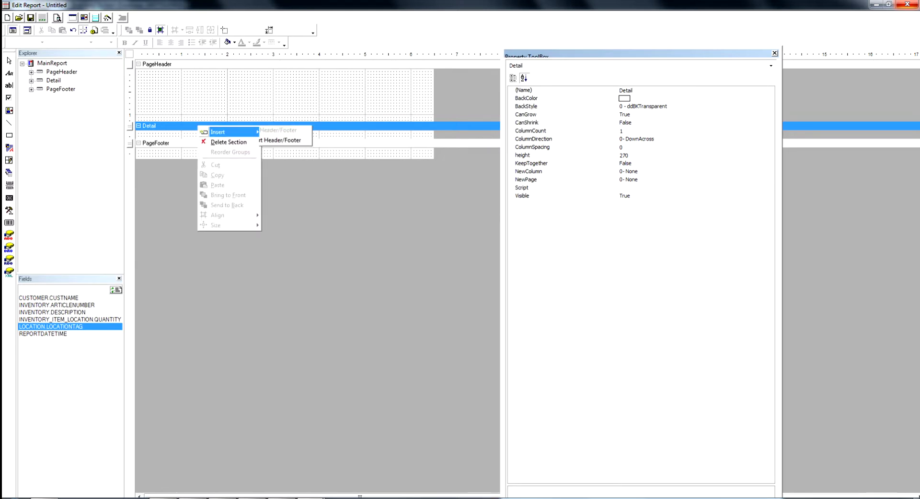
{"action": "left_click", "coordinate": [299, 132]}
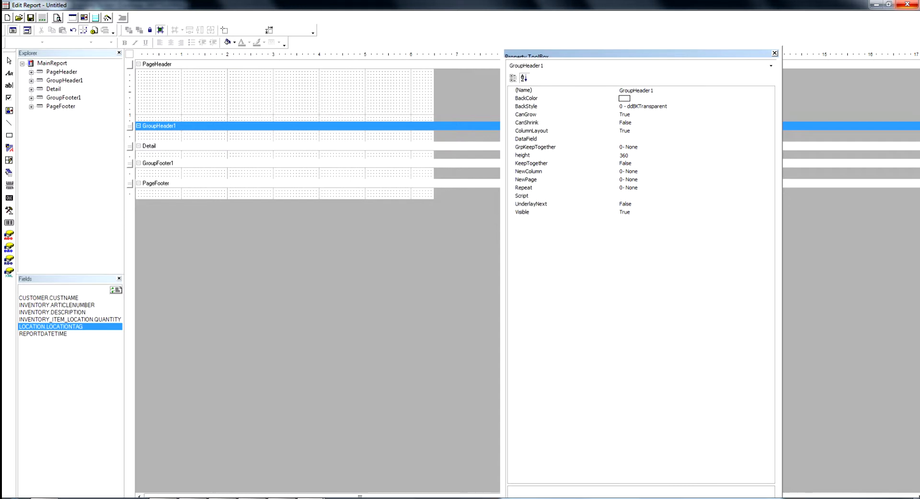
- Collapse the Detail section to zero height and set the group header's DataField to INVENTORY.ARTICLENUMBER
{"action": "left_click_drag", "start_coordinate": [288, 163], "coordinate": [287, 155]}
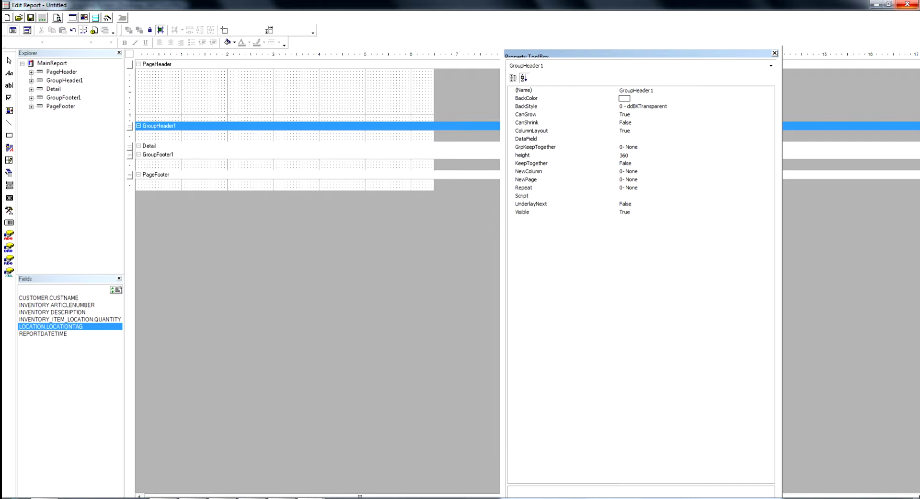
{"action": "left_click", "coordinate": [624, 139]}
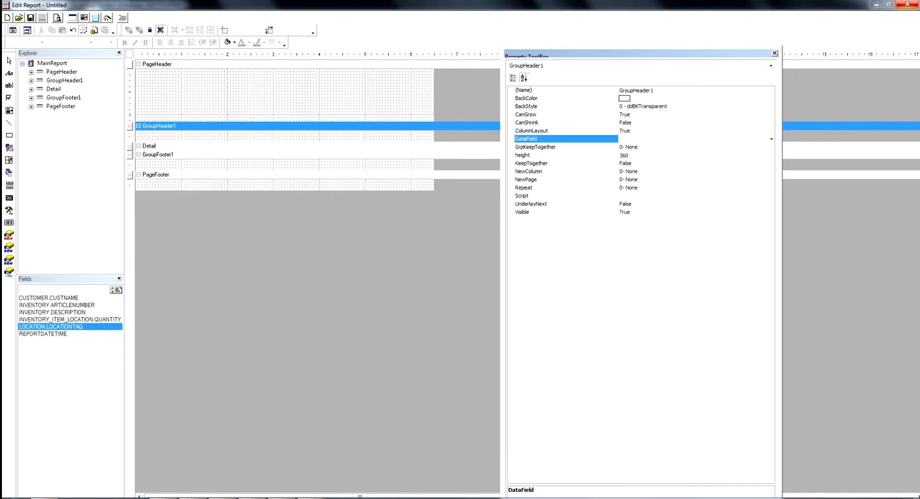
{"action": "key", "text": "alt+Down"}
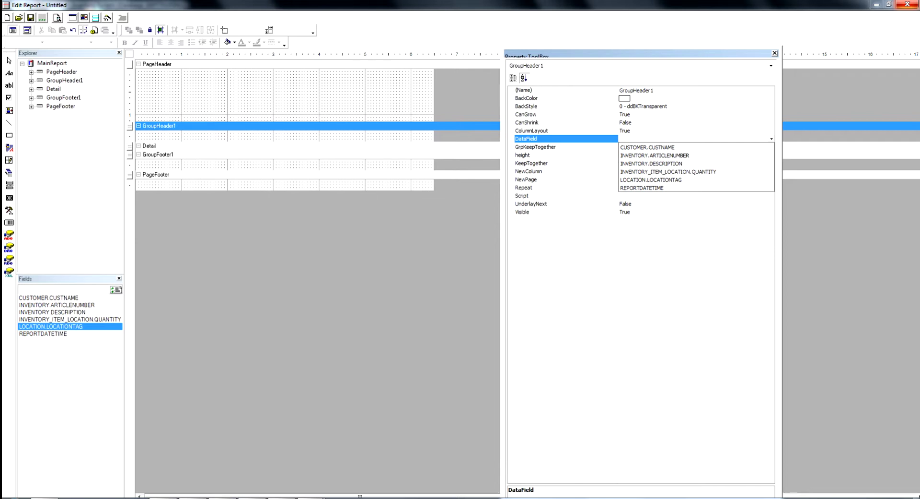
{"action": "key", "text": "Down"}
{"action": "key", "text": "Down"}
{"action": "key", "text": "Return"}
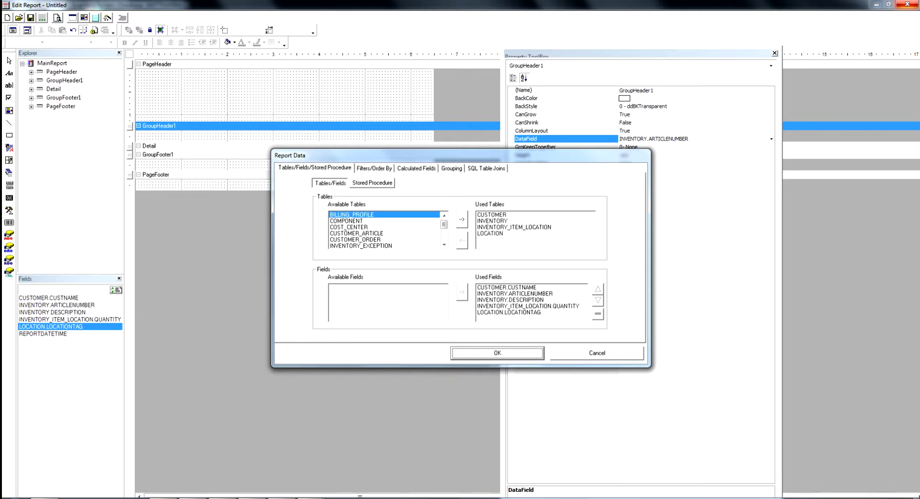
- Add an ascending Order By sort on the INVENTORY table's ARTICLENUMBER field to the report data
{"action": "left_click", "coordinate": [374, 168]}
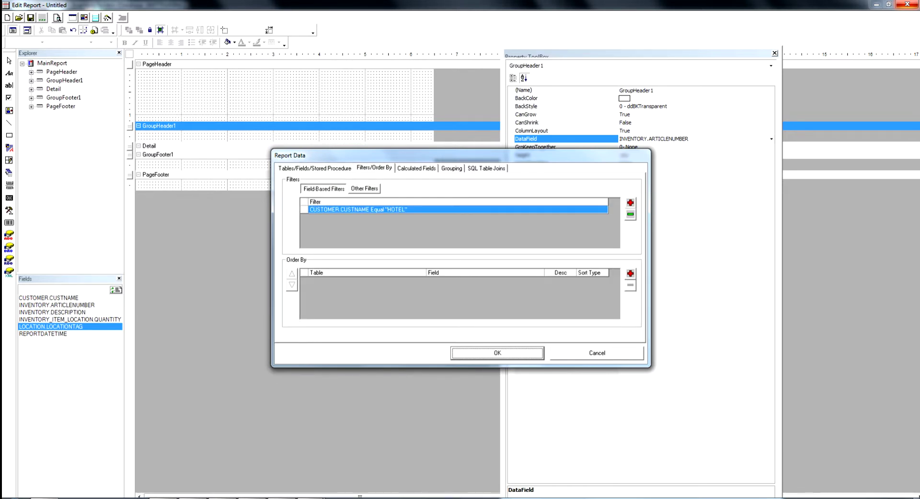
{"action": "left_click", "coordinate": [631, 273]}
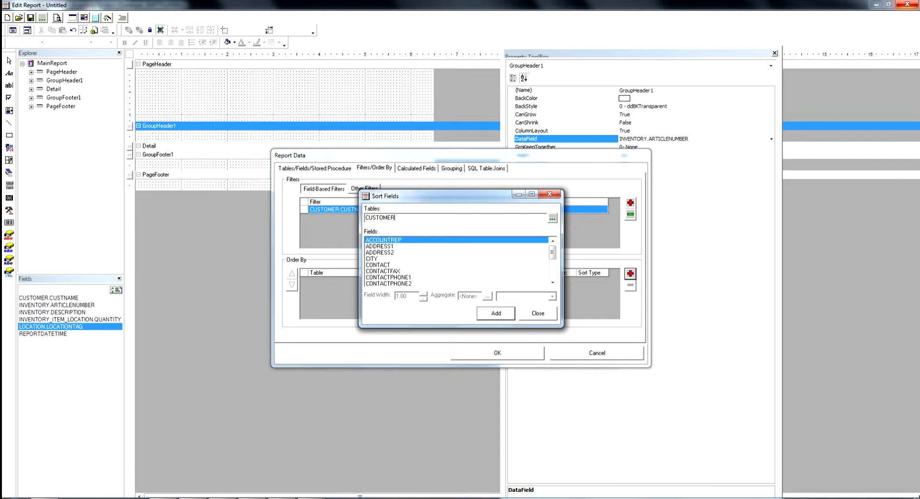
{"action": "left_click", "coordinate": [552, 217]}
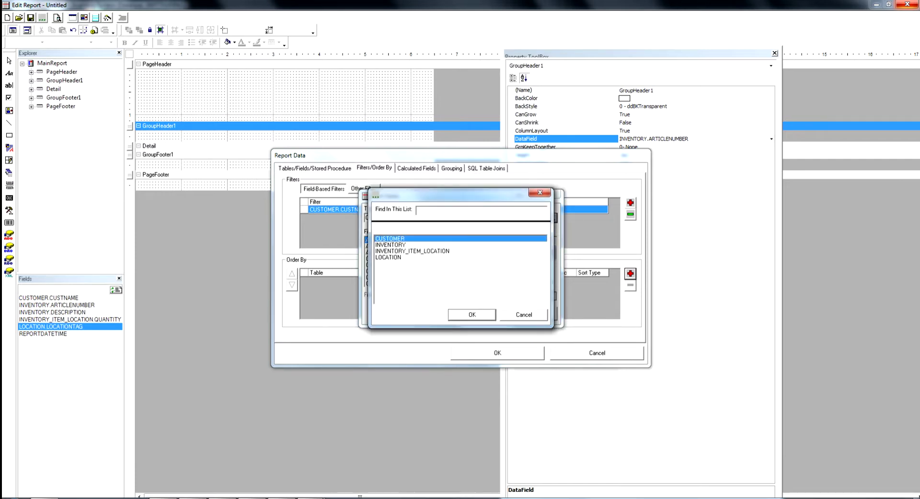
{"action": "left_click", "coordinate": [390, 245]}
{"action": "left_click", "coordinate": [472, 314]}
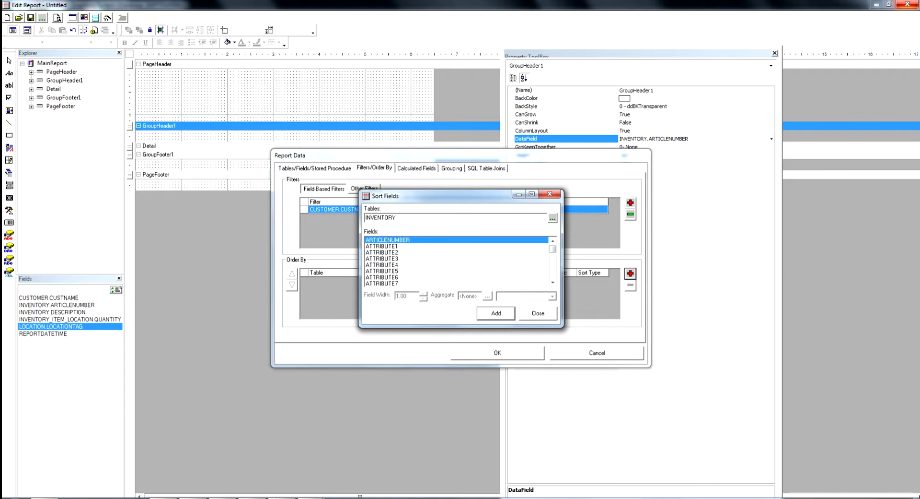
{"action": "left_click", "coordinate": [496, 313]}
{"action": "key", "text": "Escape"}
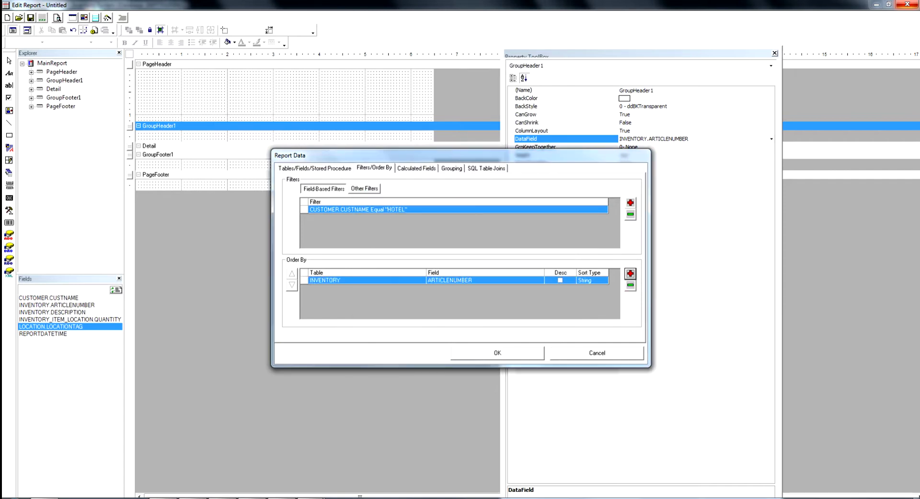
{"action": "key", "text": "Return"}
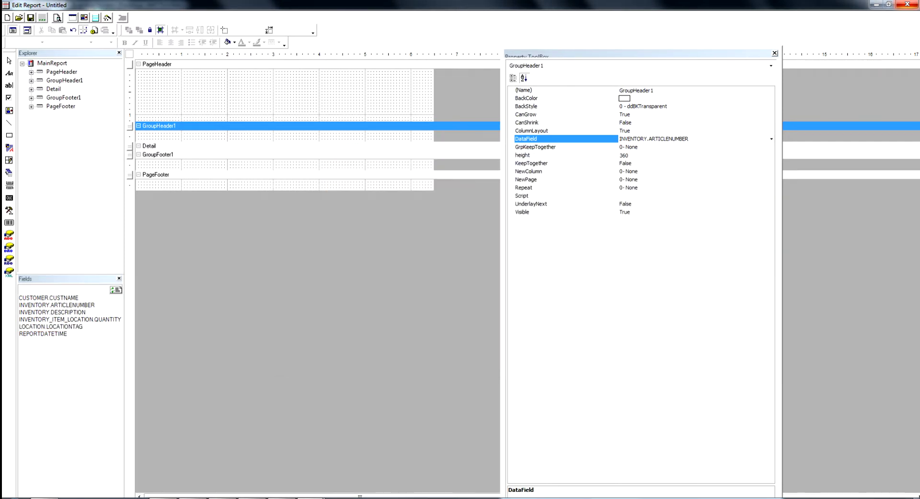
- Collapse the GroupFooter1 section to zero height and enlarge the GroupHeader1 section to a height of about 855
{"action": "left_click_drag", "start_coordinate": [288, 170], "coordinate": [288, 159]}
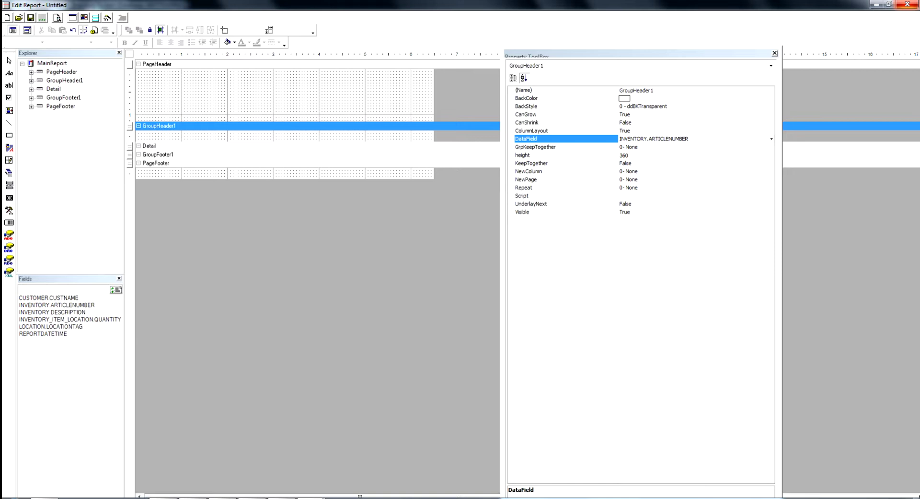
{"action": "left_click_drag", "start_coordinate": [288, 142], "coordinate": [288, 158]}
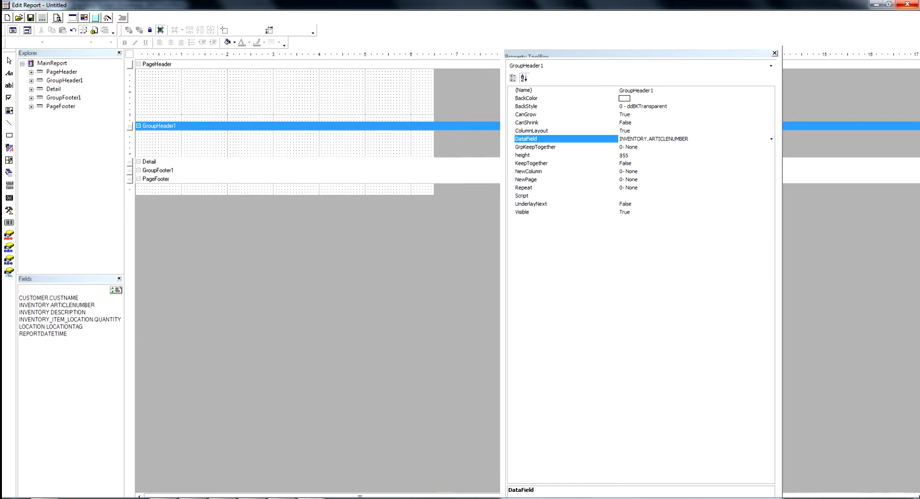
- Place the CUSTOMER.CUSTNAME field in the middle of the PageHeader, centre its text, and format it as Arial Bold 16
{"action": "left_click_drag", "start_coordinate": [48, 297], "coordinate": [322, 77]}
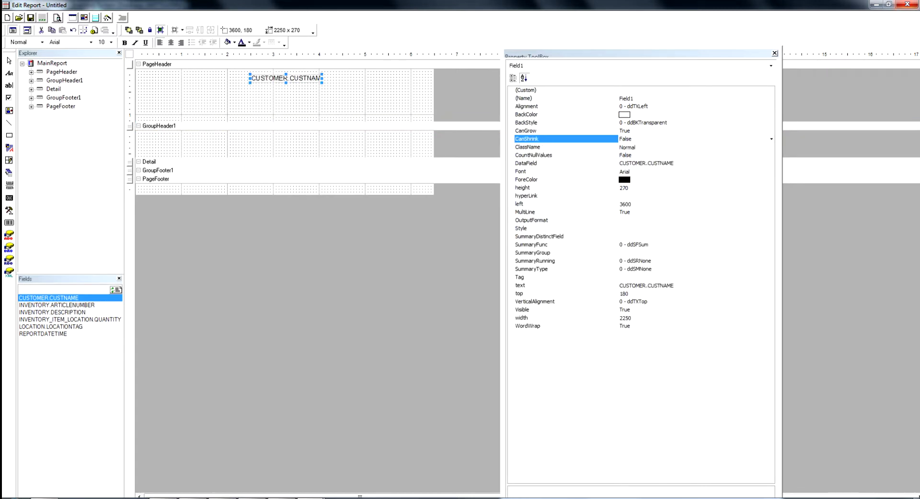
{"action": "left_click", "coordinate": [170, 42]}
{"action": "left_click", "coordinate": [527, 171]}
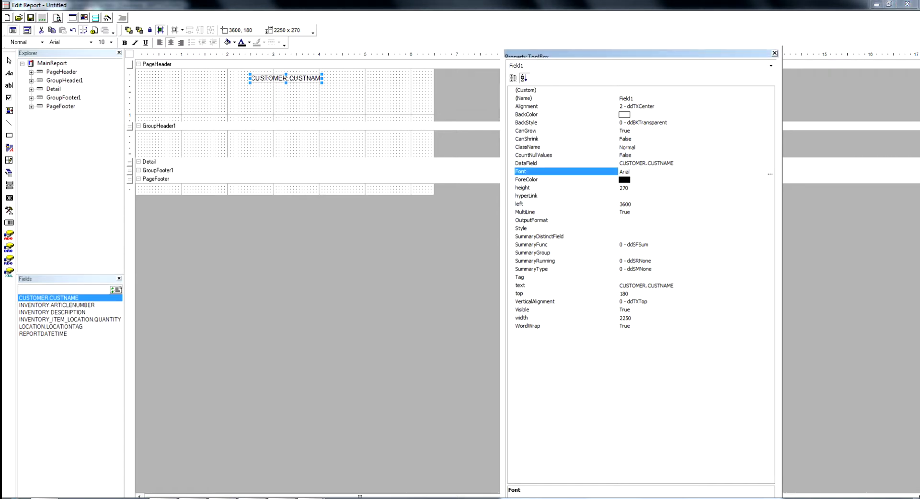
{"action": "left_click", "coordinate": [770, 174]}
{"action": "left_click", "coordinate": [616, 167]}
{"action": "left_click", "coordinate": [659, 163]}
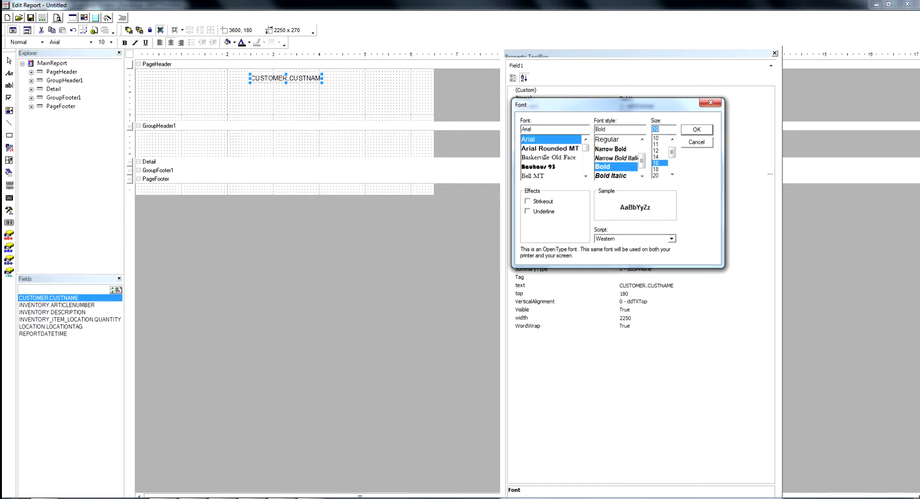
{"action": "key", "text": "Return"}
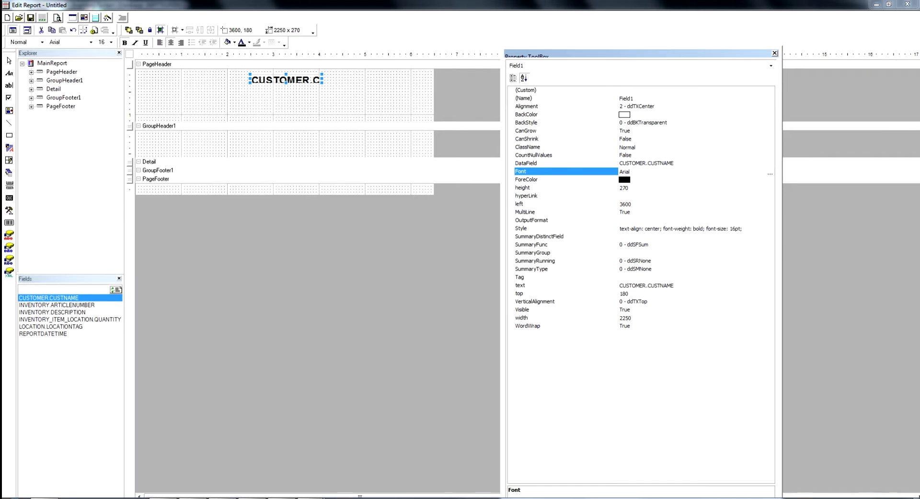
- Place article number, description, quantity and location tag in one GroupHeader1 row, shrink the section to fit, and preview the report
{"action": "left_click_drag", "start_coordinate": [56, 305], "coordinate": [137, 130]}
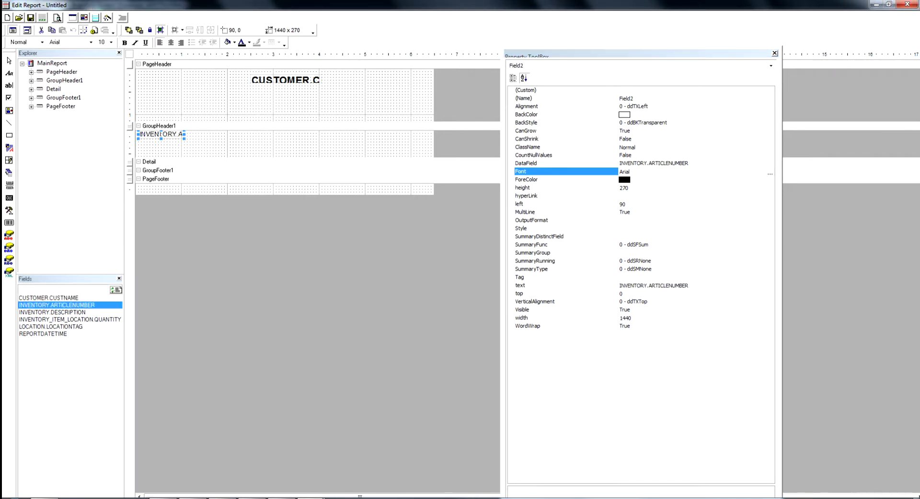
{"action": "left_click_drag", "start_coordinate": [52, 312], "coordinate": [282, 134]}
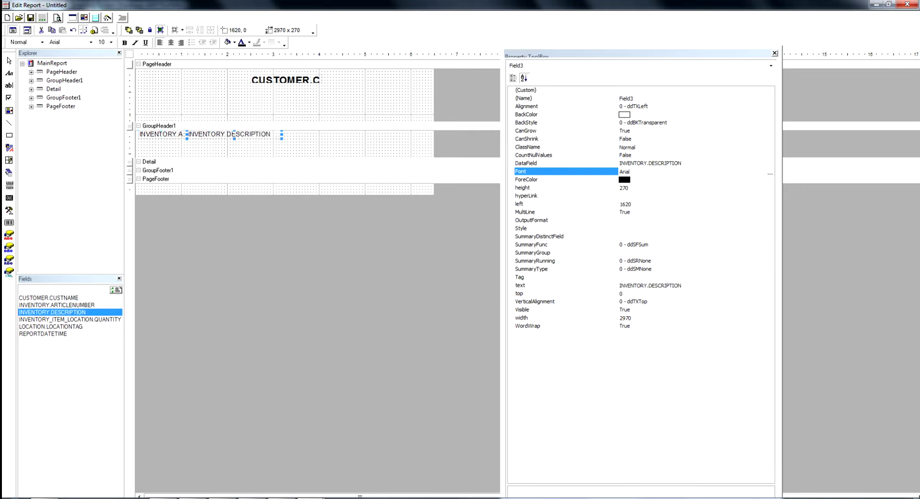
{"action": "left_click_drag", "start_coordinate": [70, 319], "coordinate": [314, 134]}
{"action": "left_click_drag", "start_coordinate": [51, 326], "coordinate": [319, 136]}
{"action": "left_click_drag", "start_coordinate": [239, 158], "coordinate": [239, 139]}
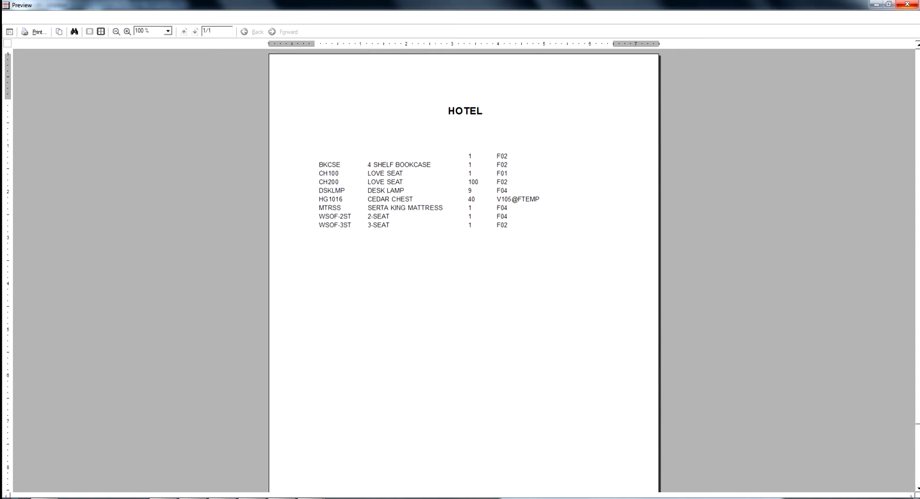
{"action": "left_click", "coordinate": [908, 5]}
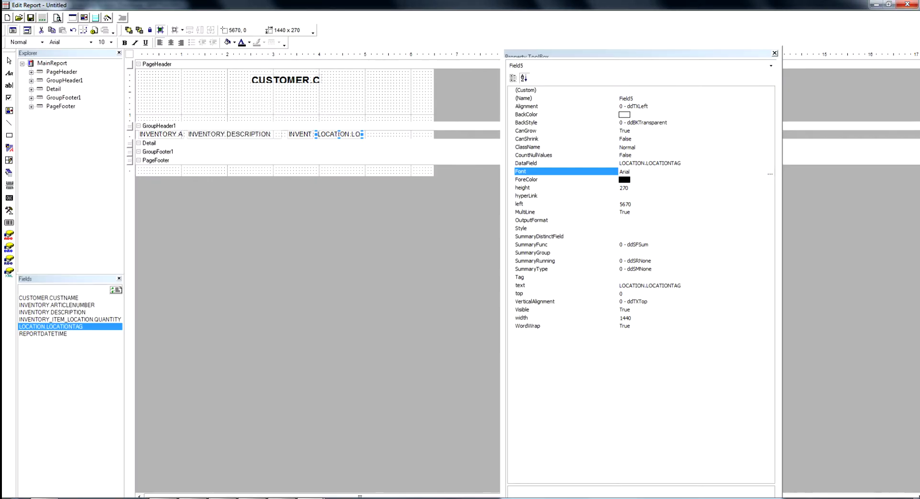
- Set the SummaryGroup of the quantity field in the group header to GroupHeader1
{"action": "left_click", "coordinate": [300, 134]}
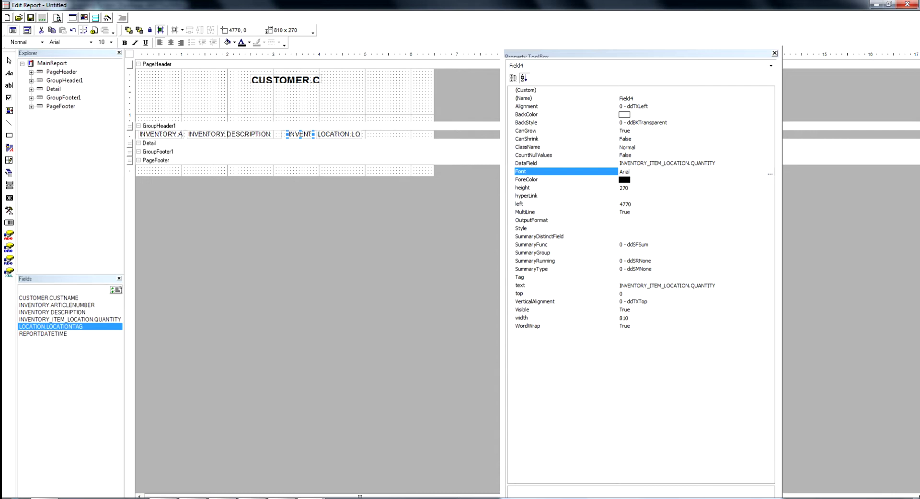
{"action": "left_click", "coordinate": [671, 252]}
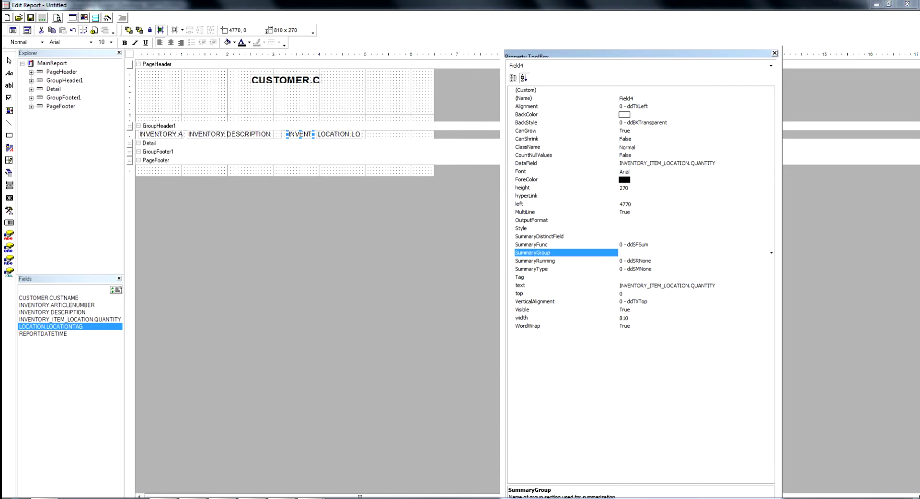
{"action": "key", "text": "alt+Down"}
{"action": "key", "text": "Down"}
{"action": "key", "text": "Return"}
- Set the quantity field's SummaryType to 3 - ddSMSubTotal and preview the report
{"action": "left_click", "coordinate": [671, 269]}
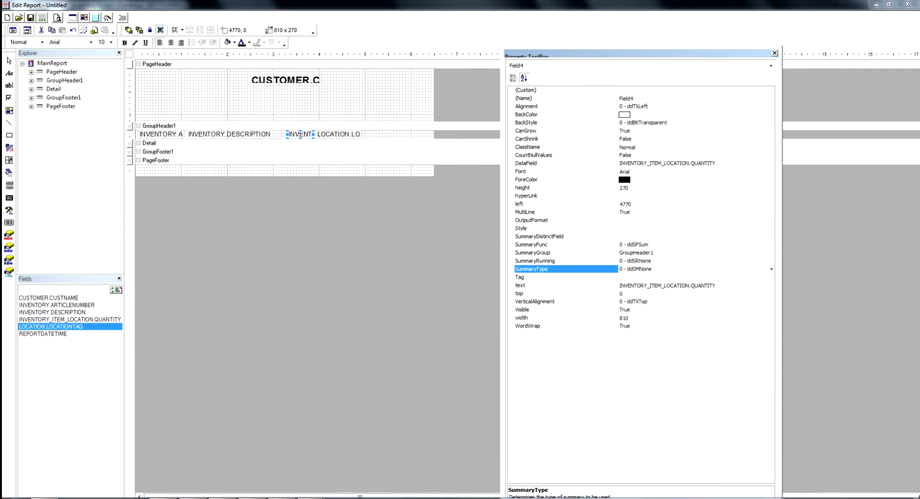
{"action": "key", "text": "alt+Down"}
{"action": "key", "text": "Down"}
{"action": "key", "text": "Down"}
{"action": "key", "text": "Down"}
{"action": "key", "text": "Return"}
{"action": "left_click", "coordinate": [57, 18]}
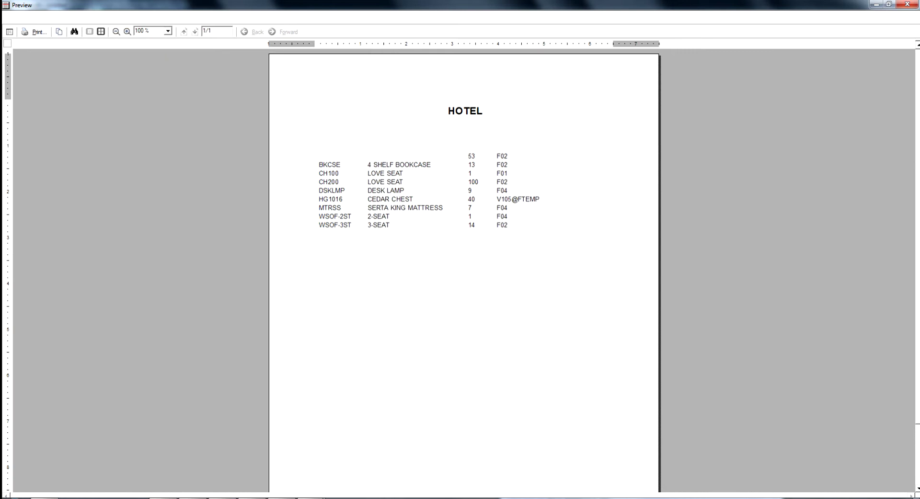
{"action": "left_click", "coordinate": [907, 4]}
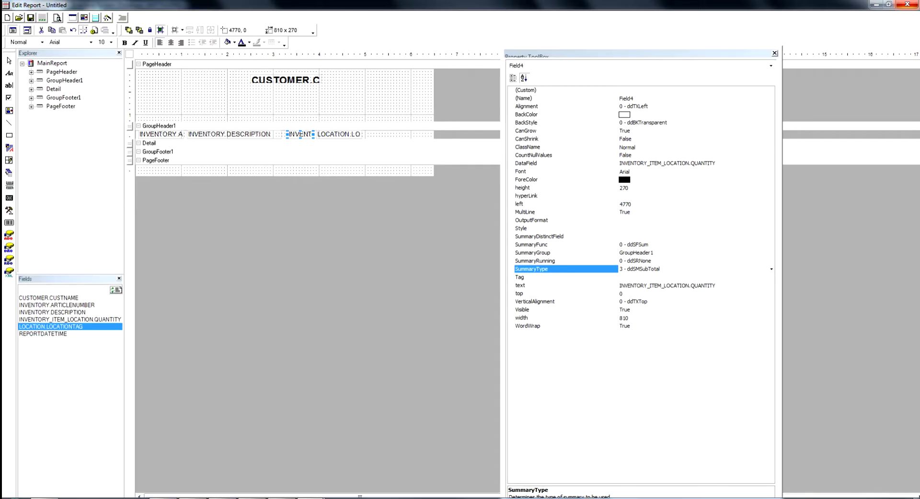
- Delete the LOCATION.LOCATIONTAG field from the group header and preview the report
{"action": "left_click", "coordinate": [339, 133]}
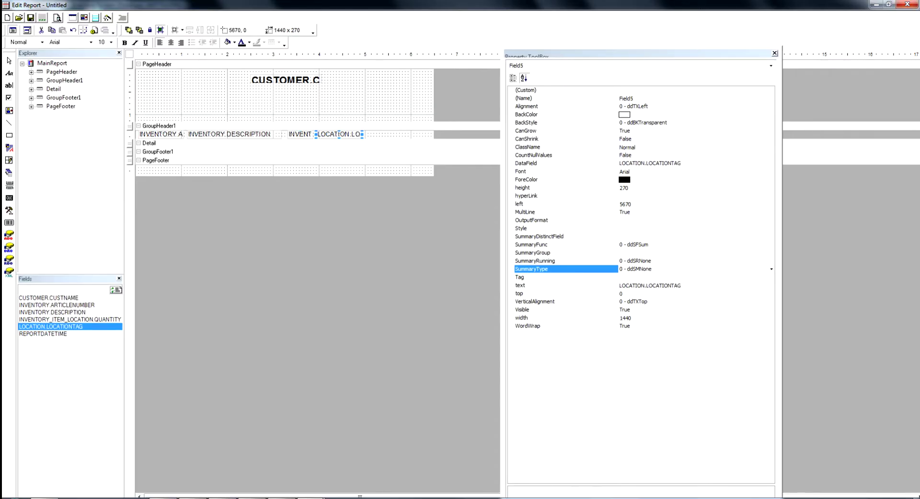
{"action": "key", "text": "Delete"}
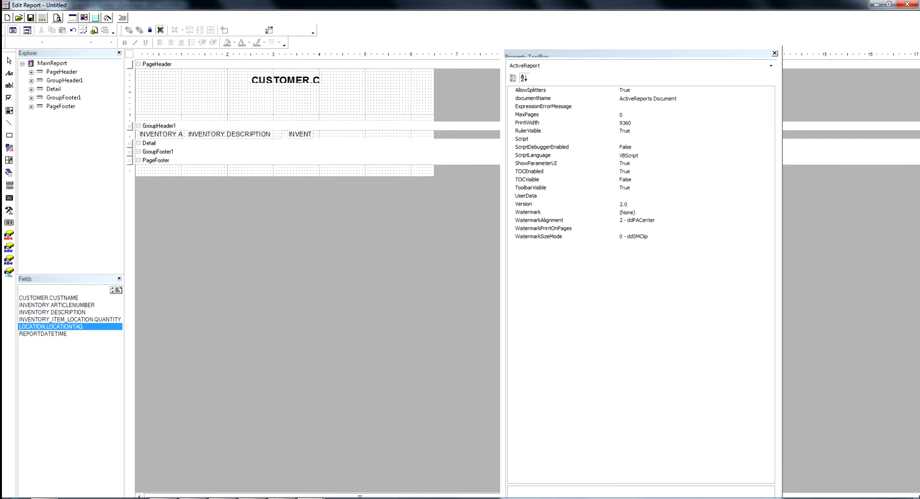
{"action": "left_click", "coordinate": [57, 18]}
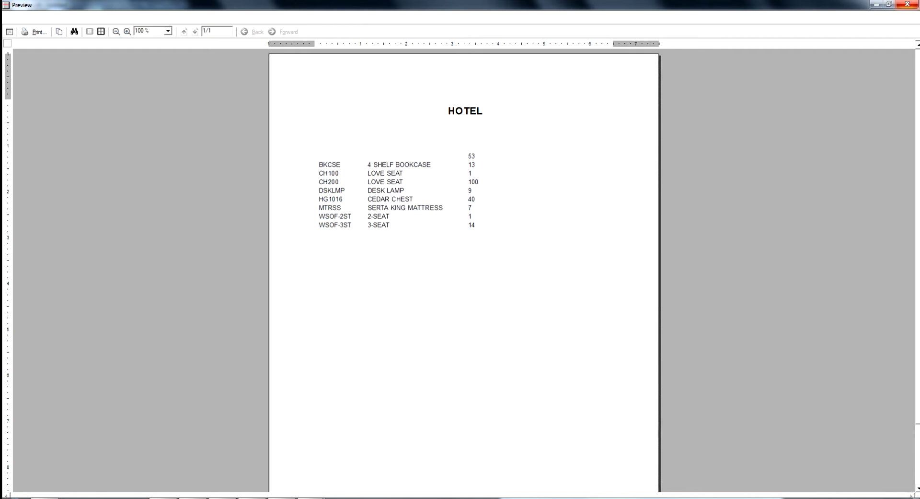
{"action": "left_click", "coordinate": [907, 4]}
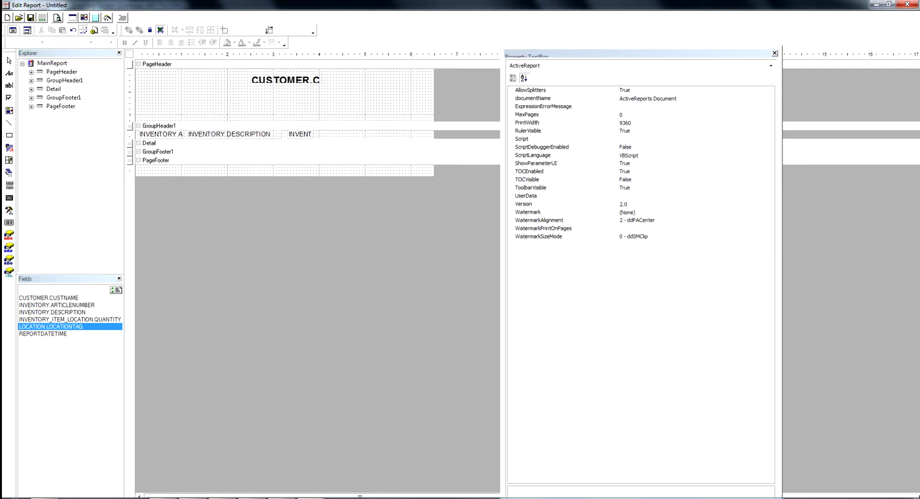
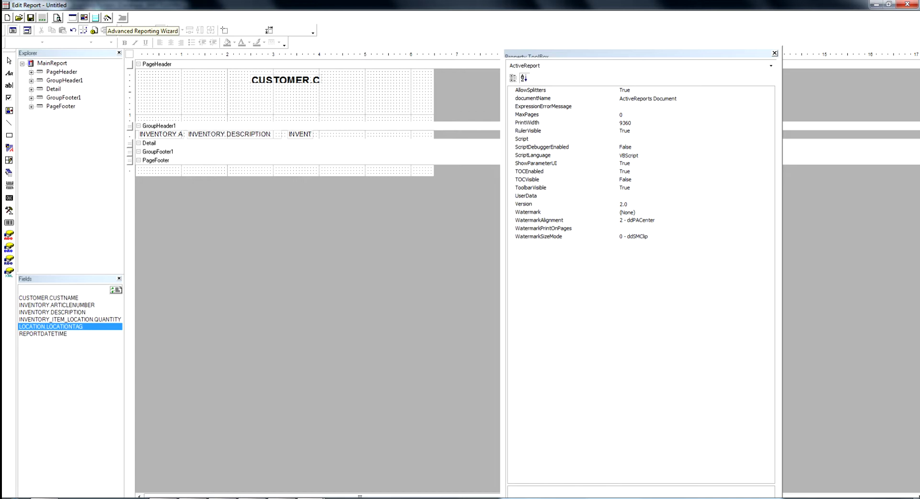
- Open and exit the Advanced Reporting Wizard, and view the report page's orientation and margin settings without changing them
{"action": "left_click", "coordinate": [104, 30]}
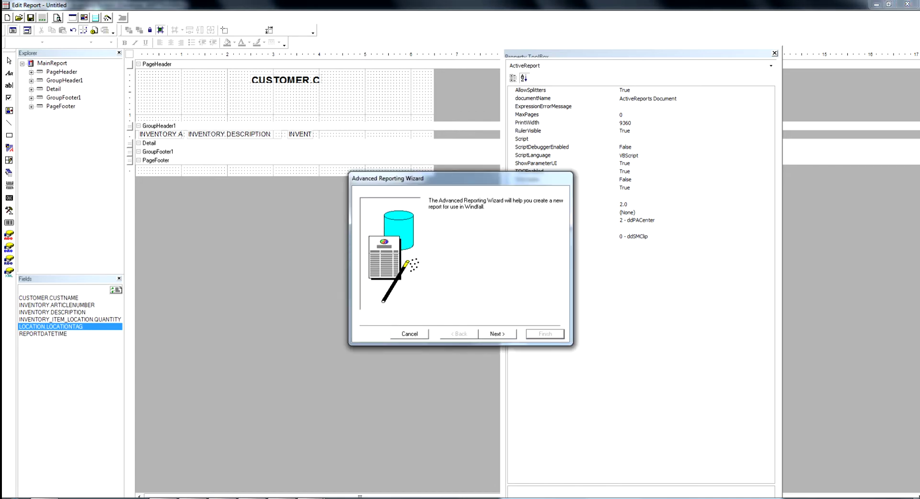
{"action": "key", "text": "Escape"}
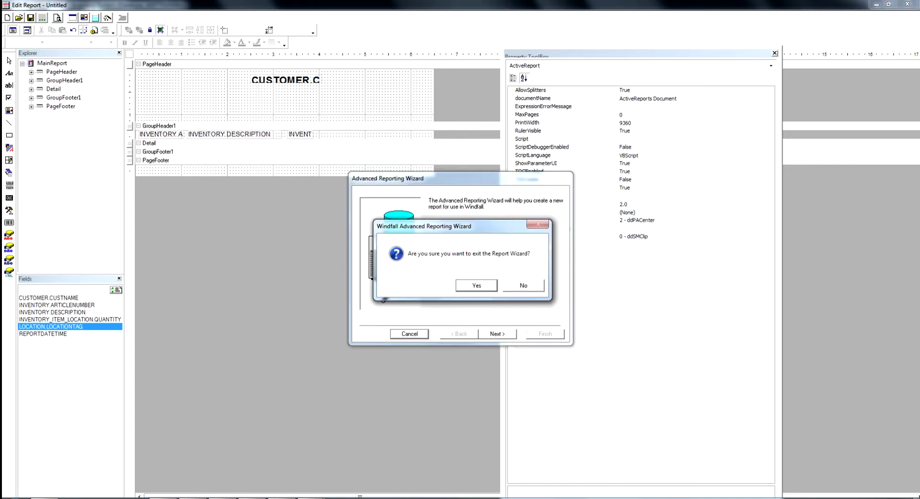
{"action": "key", "text": "Return"}
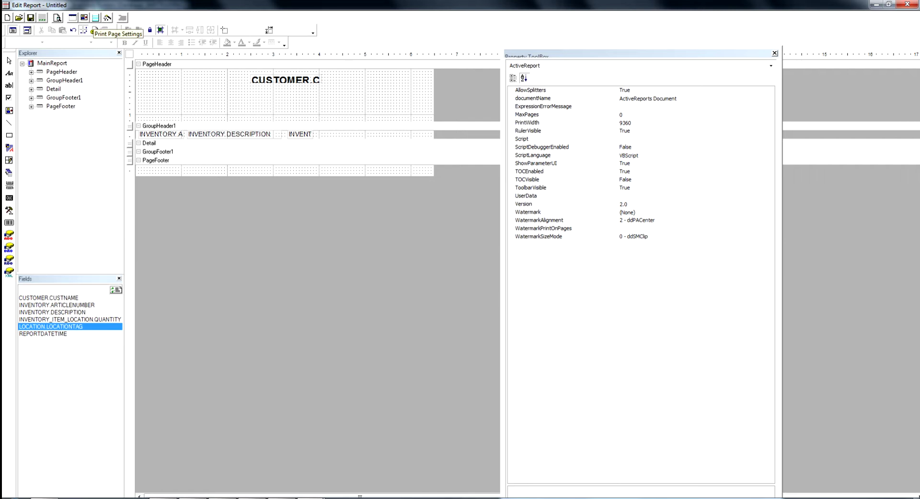
{"action": "left_click", "coordinate": [94, 30]}
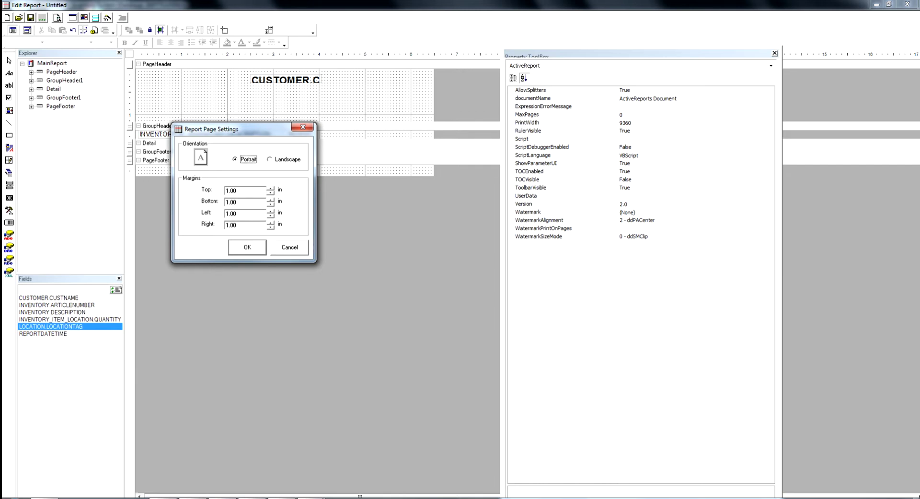
{"action": "key", "text": "Escape"}
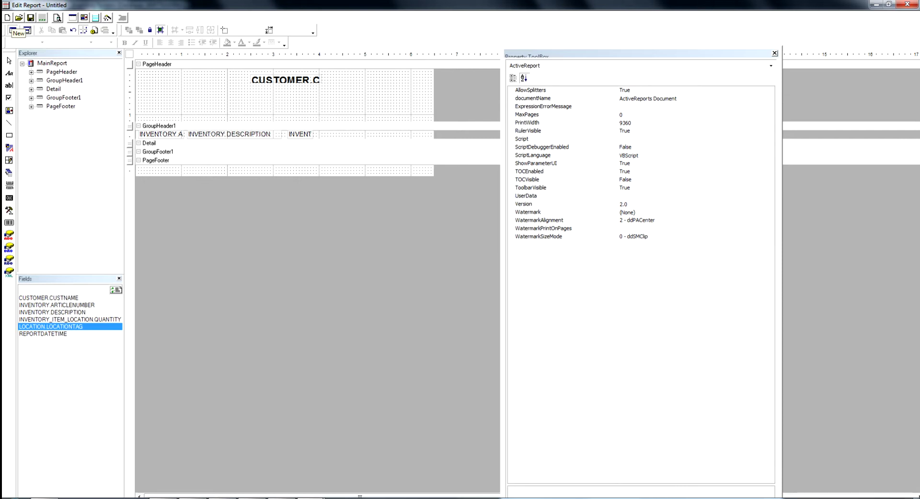
- Draw a rectangle of about 1890 x 900 in the PageHeader beside the customer name and preview the report
{"action": "left_click", "coordinate": [301, 134]}
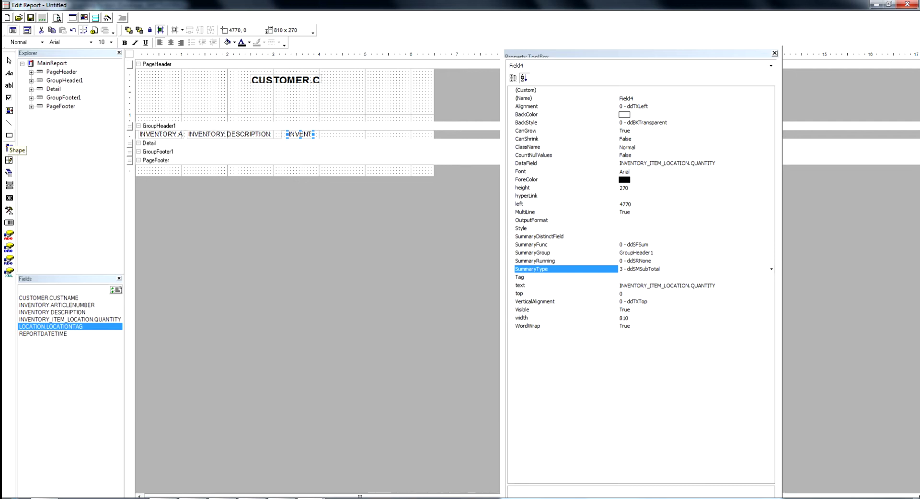
{"action": "left_click", "coordinate": [9, 135]}
{"action": "left_click_drag", "start_coordinate": [346, 80], "coordinate": [405, 109]}
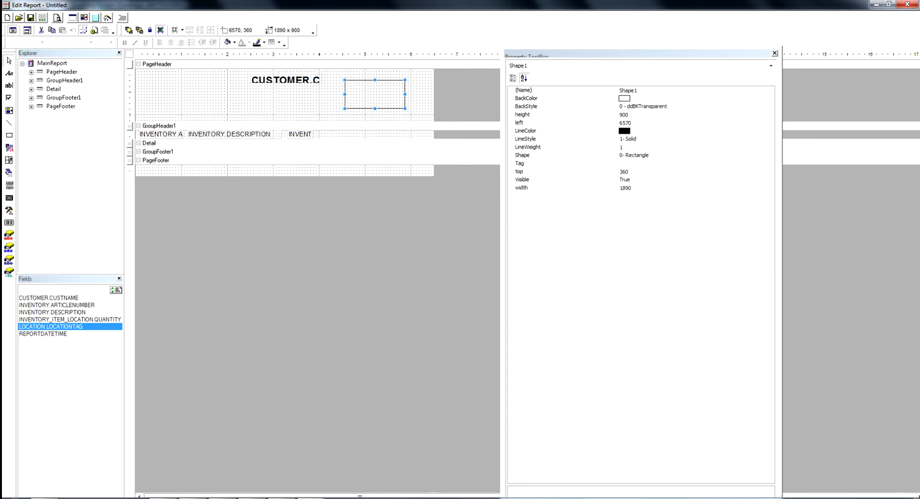
{"action": "left_click", "coordinate": [57, 18]}
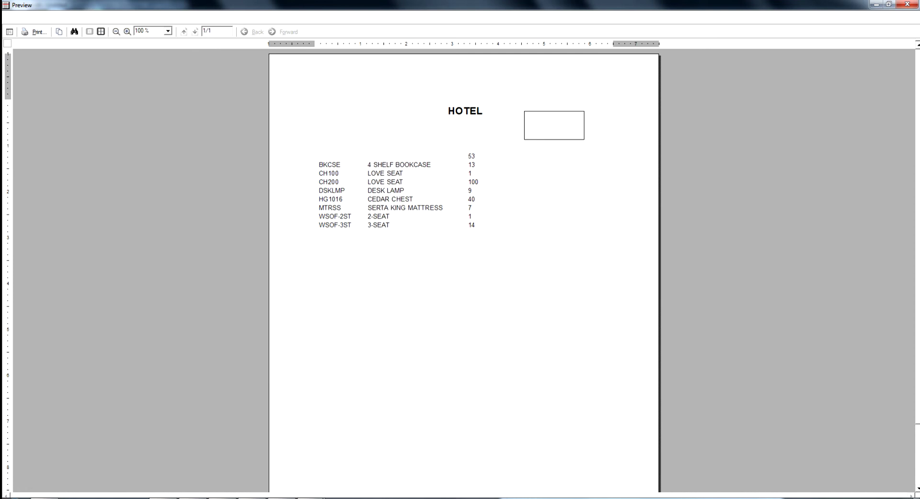
{"action": "left_click", "coordinate": [908, 3]}
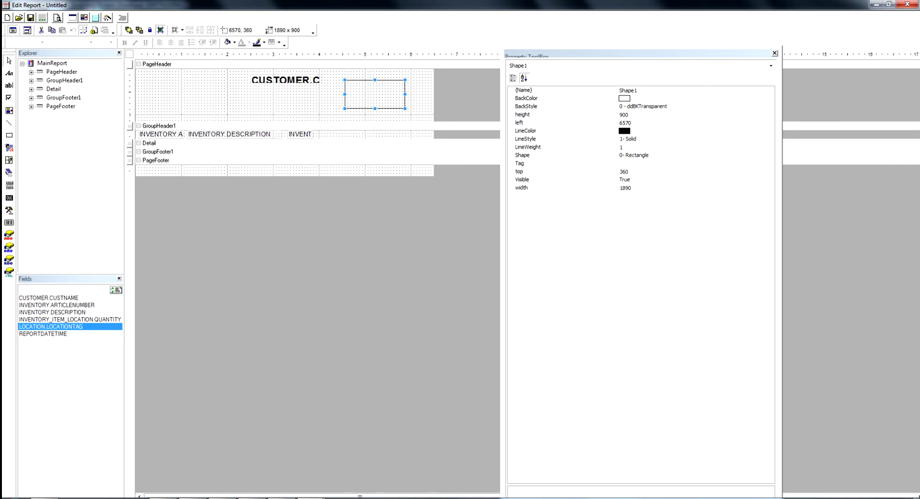
- Widen the report's design area to about 7.3 on the horizontal ruler, preview the report, and return to the designer
{"action": "left_click_drag", "start_coordinate": [434, 144], "coordinate": [471, 144]}
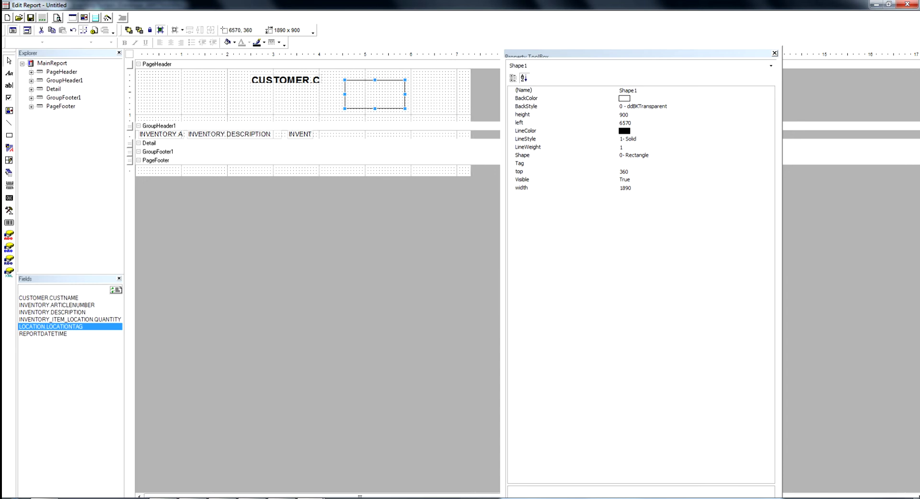
{"action": "left_click", "coordinate": [57, 18]}
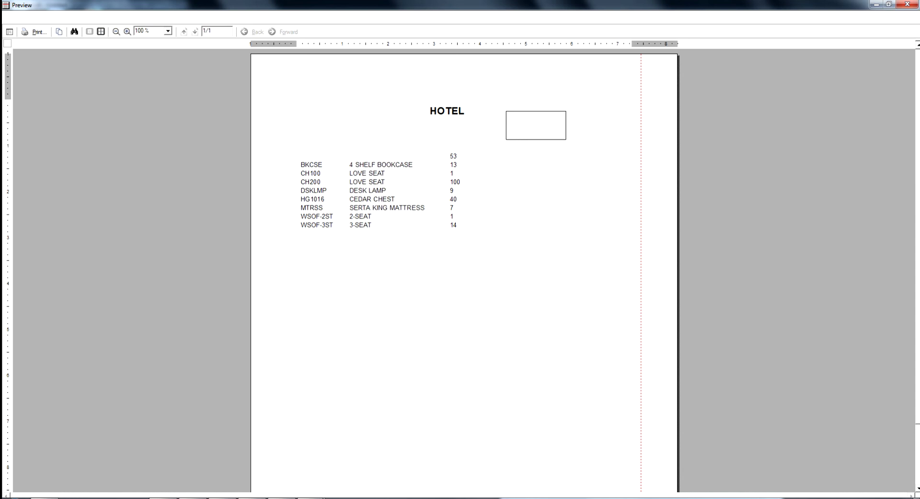
{"action": "left_click", "coordinate": [908, 5]}
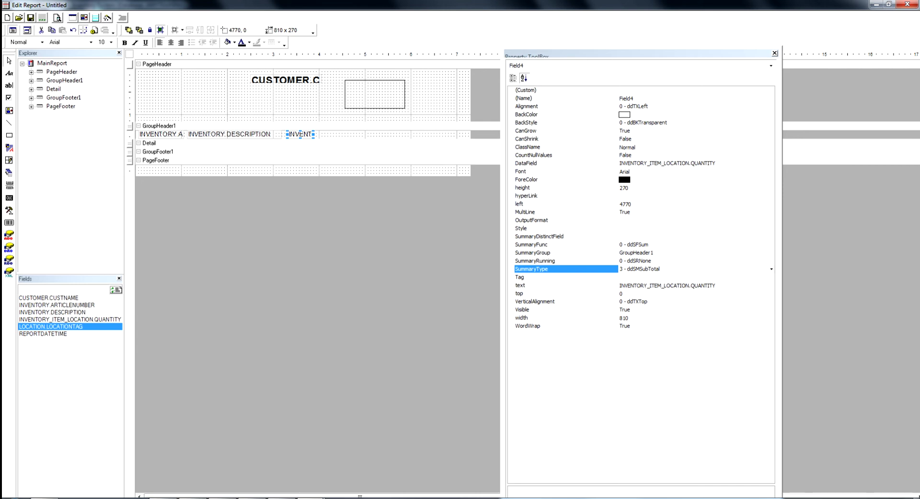
- Hide the Property ToolBox and display it again
{"action": "right_click", "coordinate": [428, 25]}
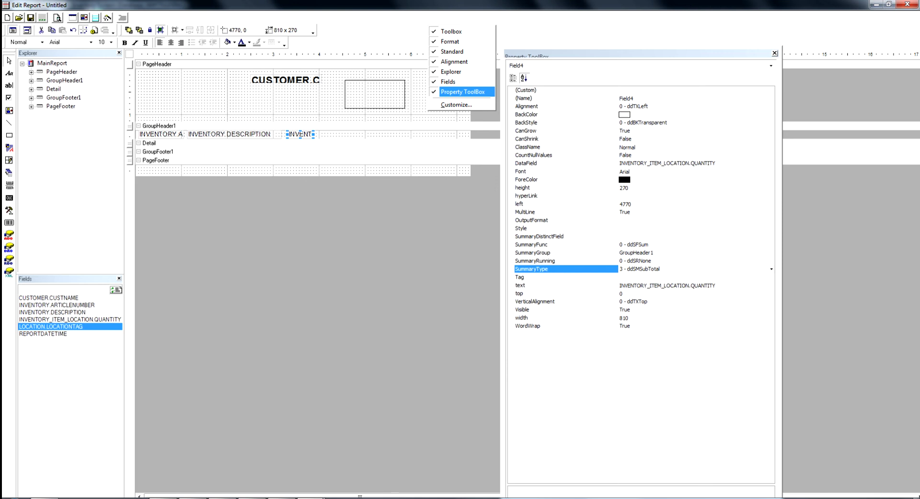
{"action": "left_click", "coordinate": [463, 92]}
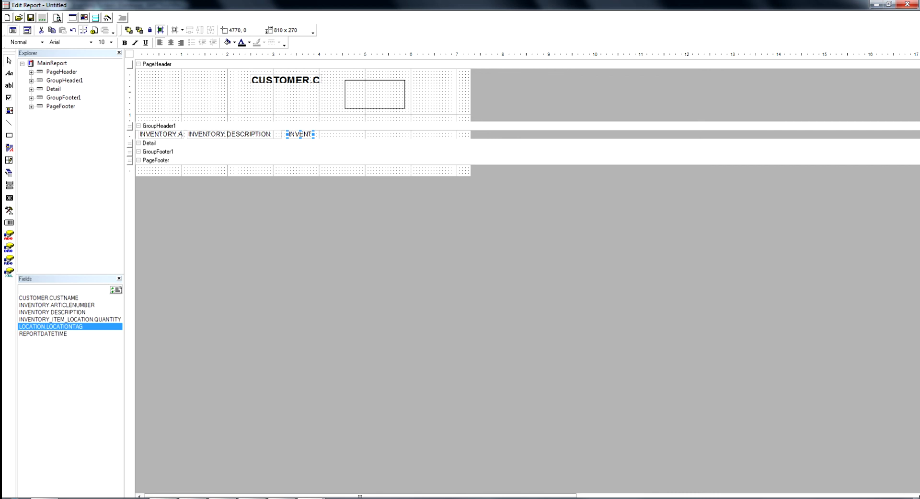
{"action": "right_click", "coordinate": [391, 32]}
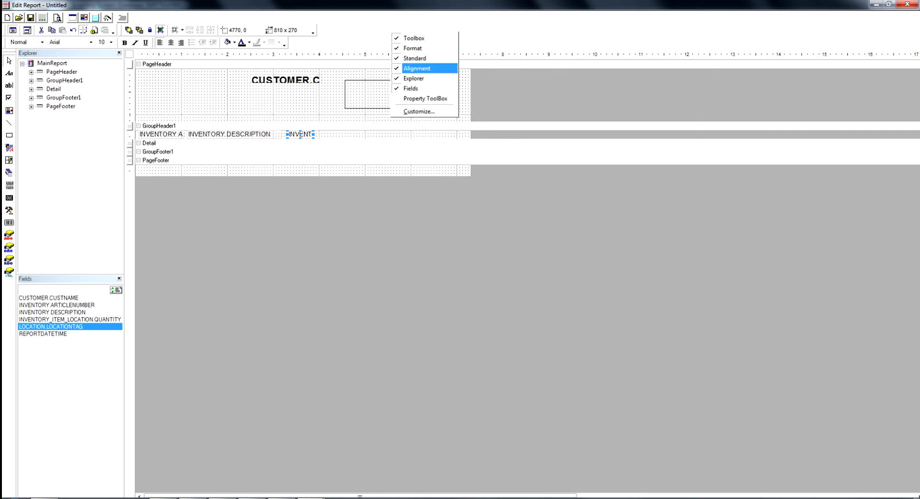
{"action": "left_click", "coordinate": [425, 99]}
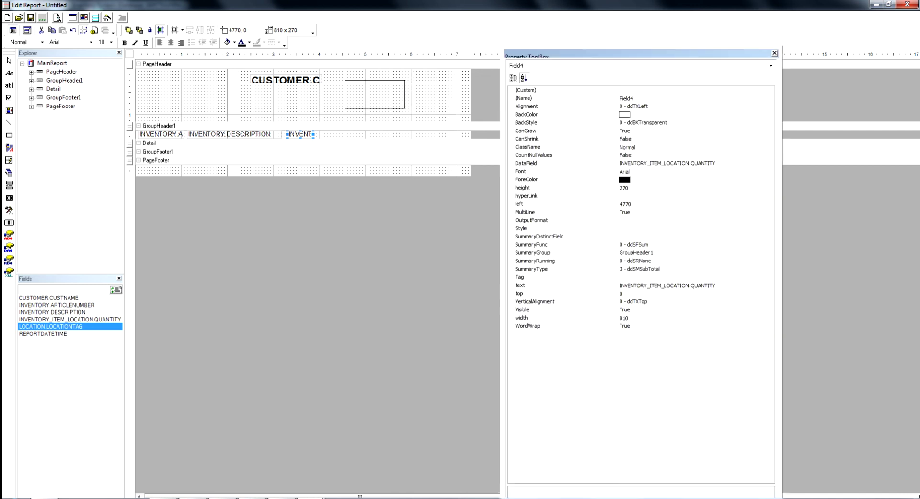